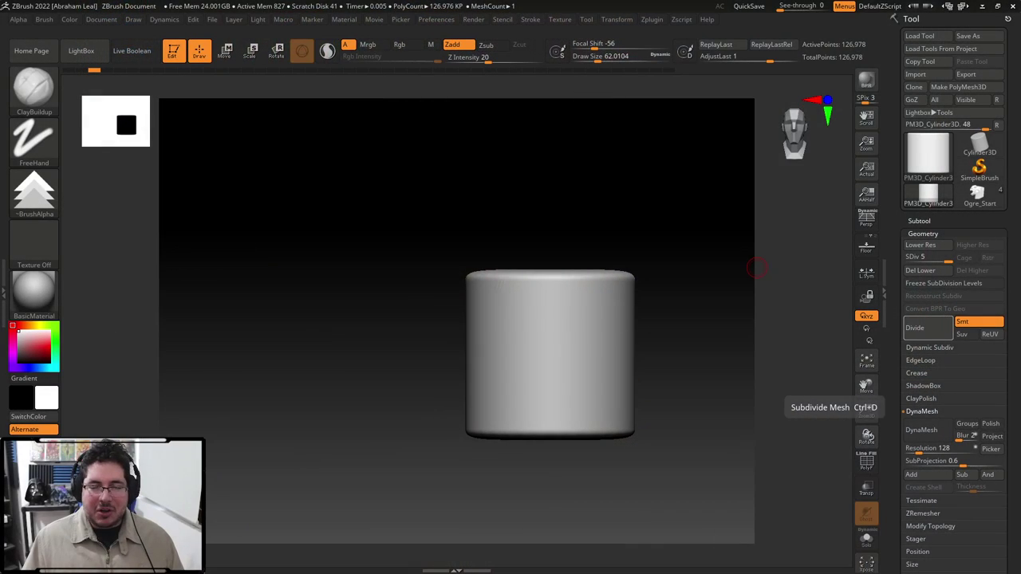
# Switch to the browser and review the ZBrush 2022 features page from the introduction through Bas Relief and Bevel Pro to Two By Two.
pyautogui.moveTo(681, 339); pyautogui.dragTo(664, 324)
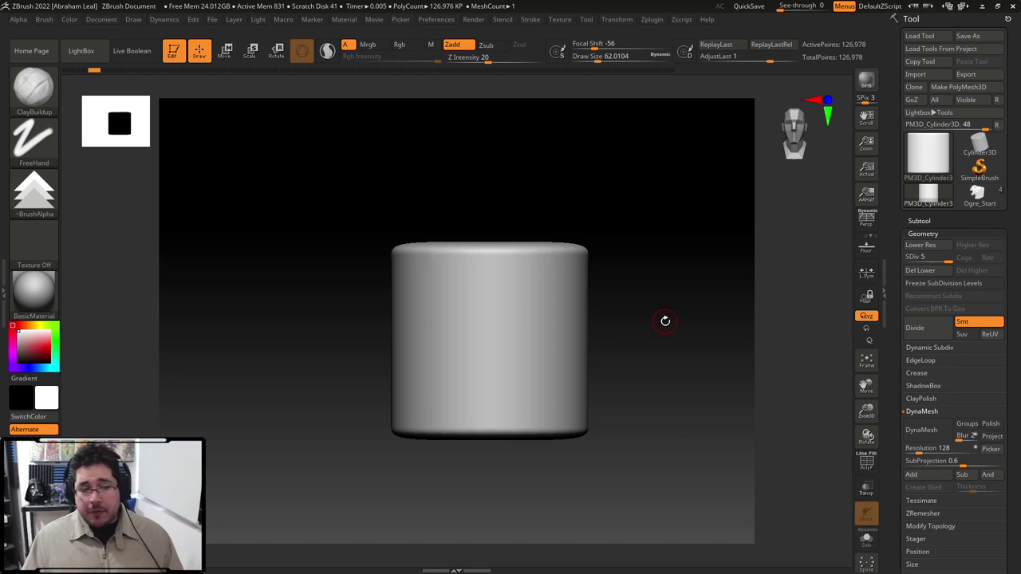
pyautogui.hotkey('alt', 'Tab')
pyautogui.press('Tab')
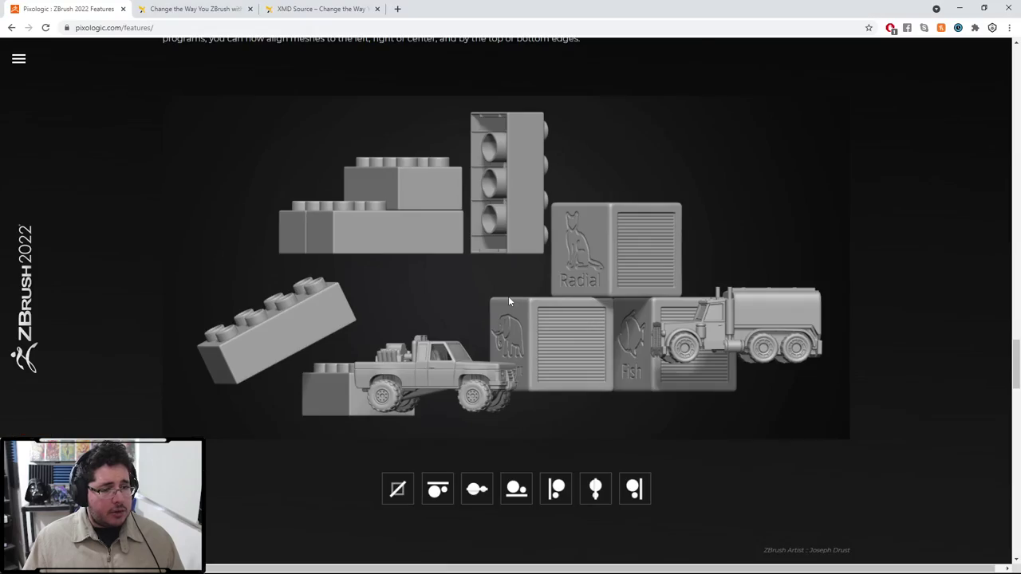
pyautogui.scroll(4, 690, 352)
pyautogui.moveTo(1013, 315); pyautogui.dragTo(1003, 54)
pyautogui.scroll(-2, 1003, 54)
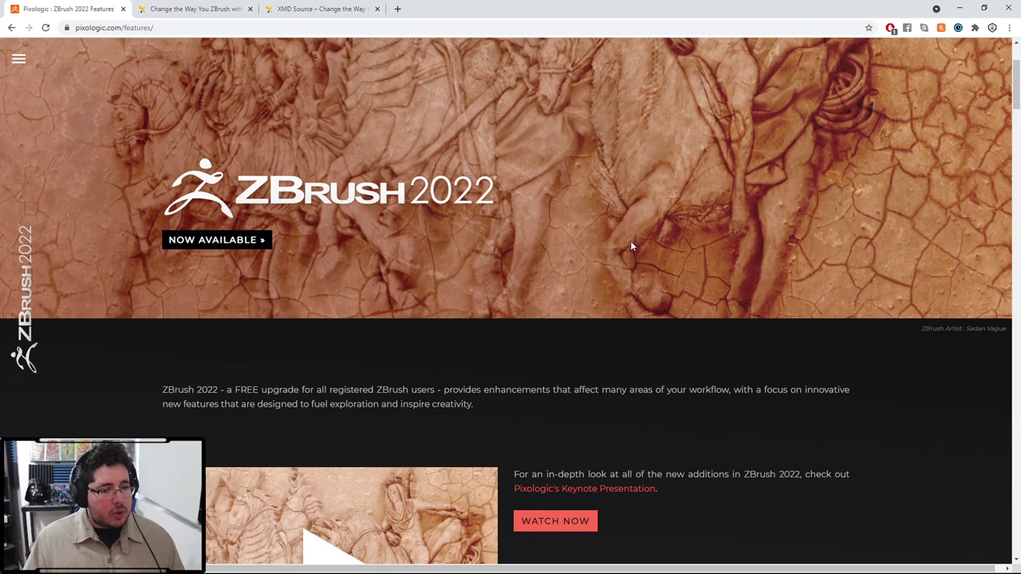
pyautogui.scroll(-2, 631, 246)
pyautogui.scroll(-5, 631, 248)
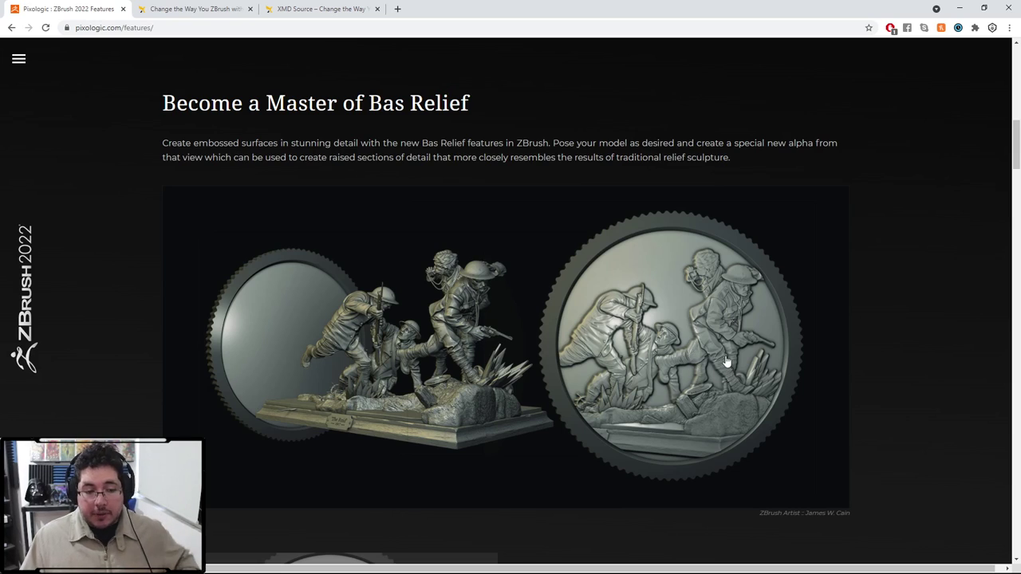
pyautogui.scroll(-12, 722, 351)
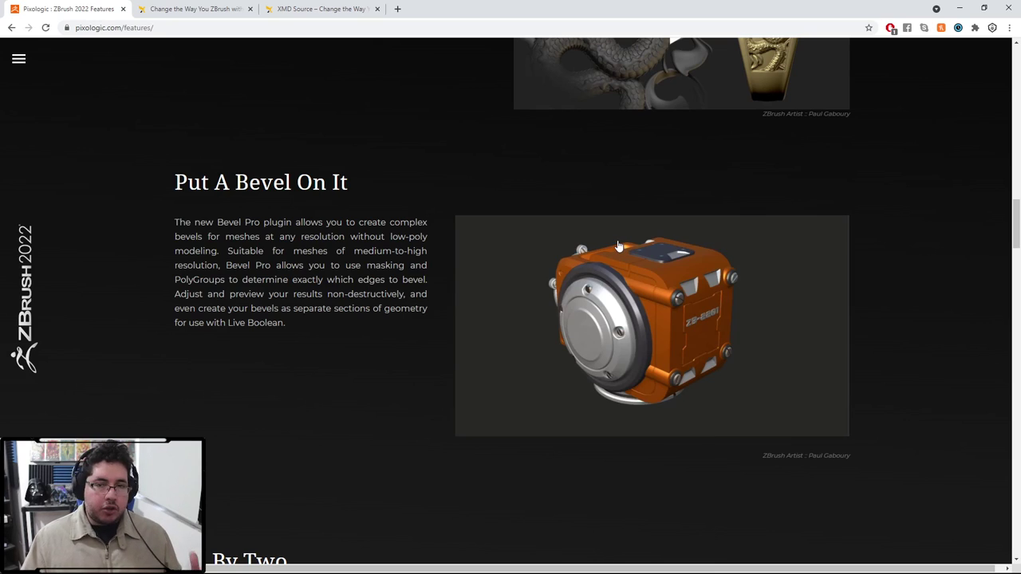
pyautogui.scroll(-1, 615, 247)
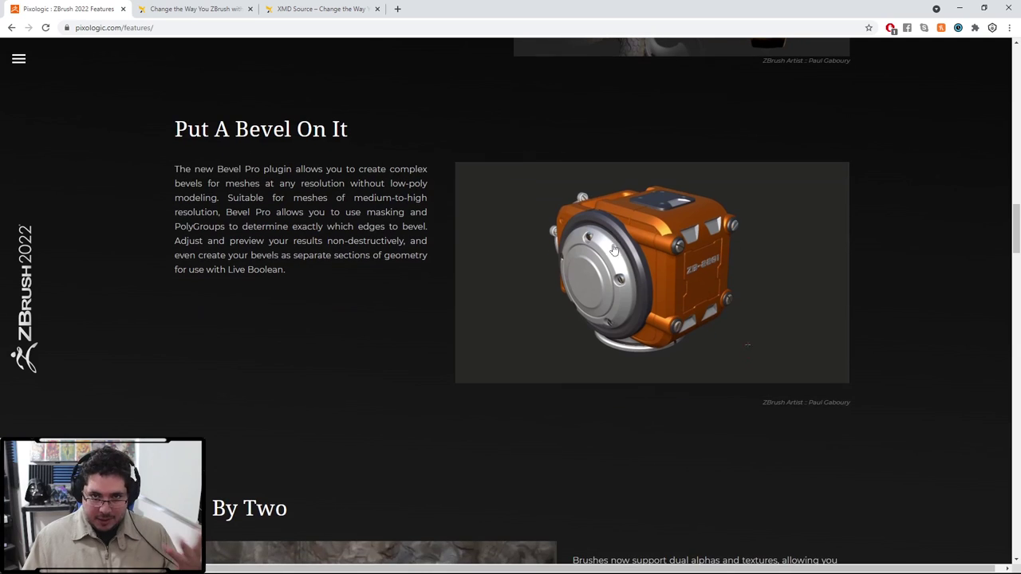
pyautogui.scroll(-4, 611, 243)
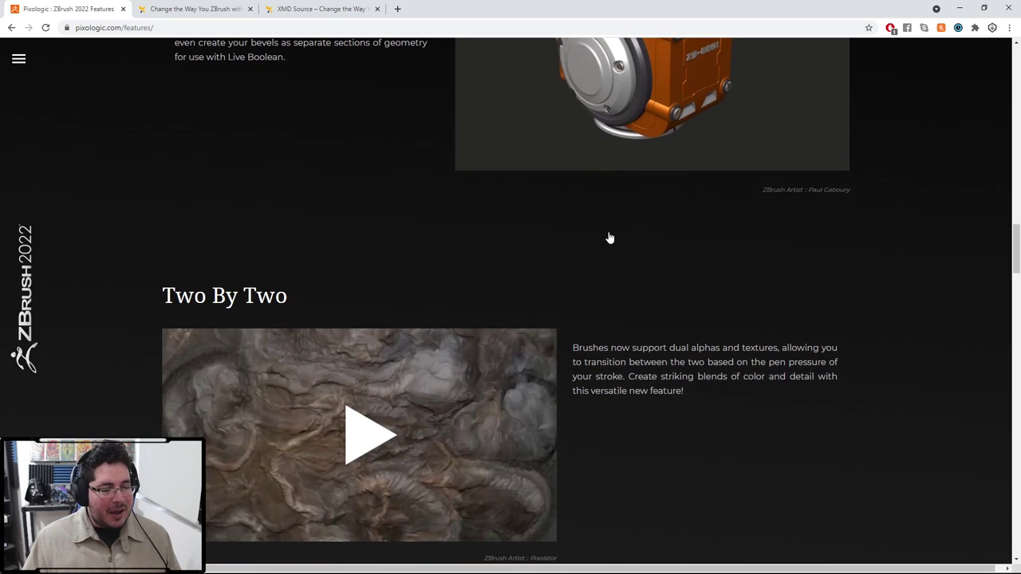
pyautogui.scroll(-2, 609, 238)
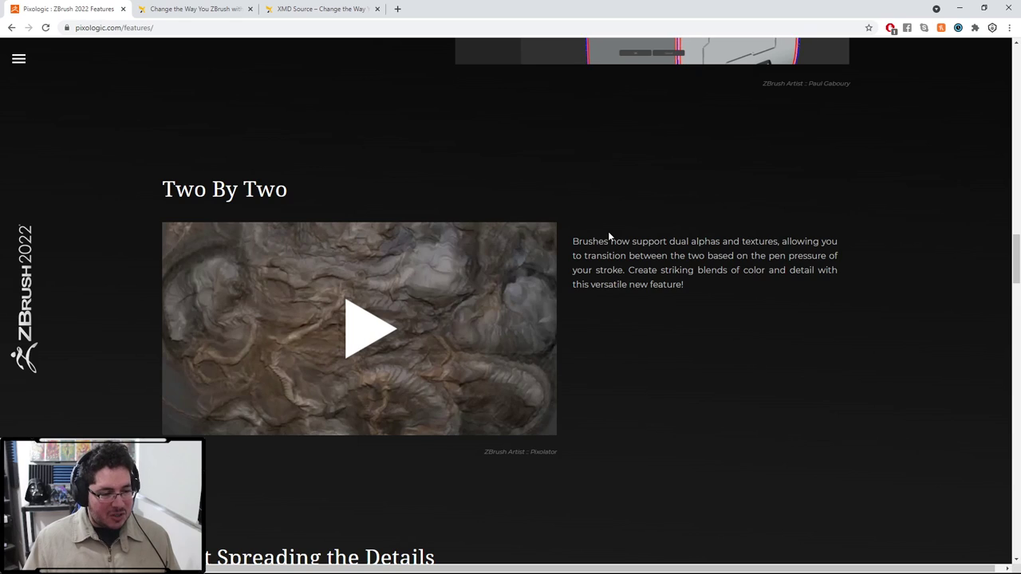
pyautogui.scroll(-2, 608, 231)
pyautogui.scroll(1, 372, 276)
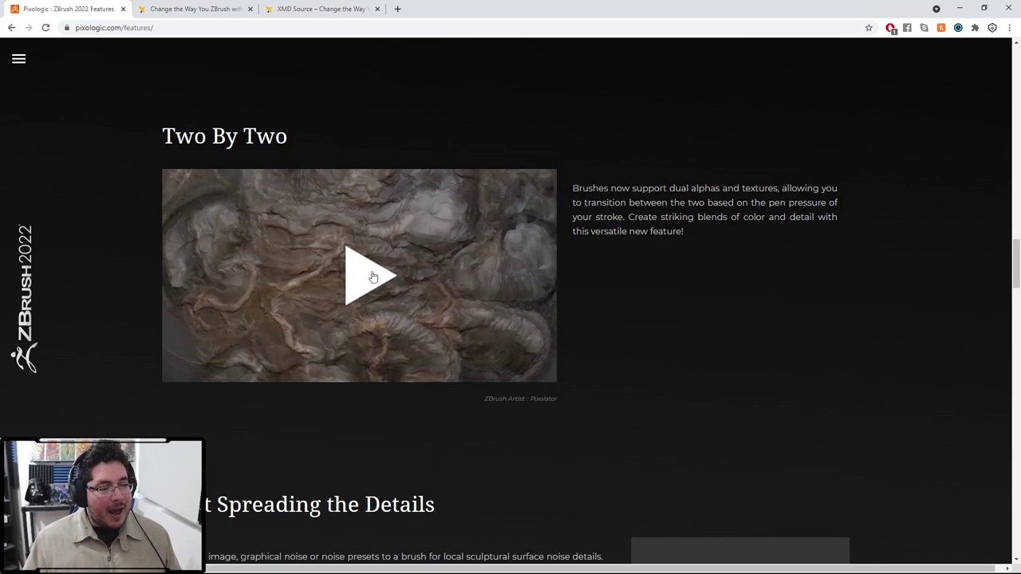
# Return to ZBrush and set the ClayBuildup brush's base alpha to Alpha 52.
pyautogui.hotkey('alt', 'Tab')
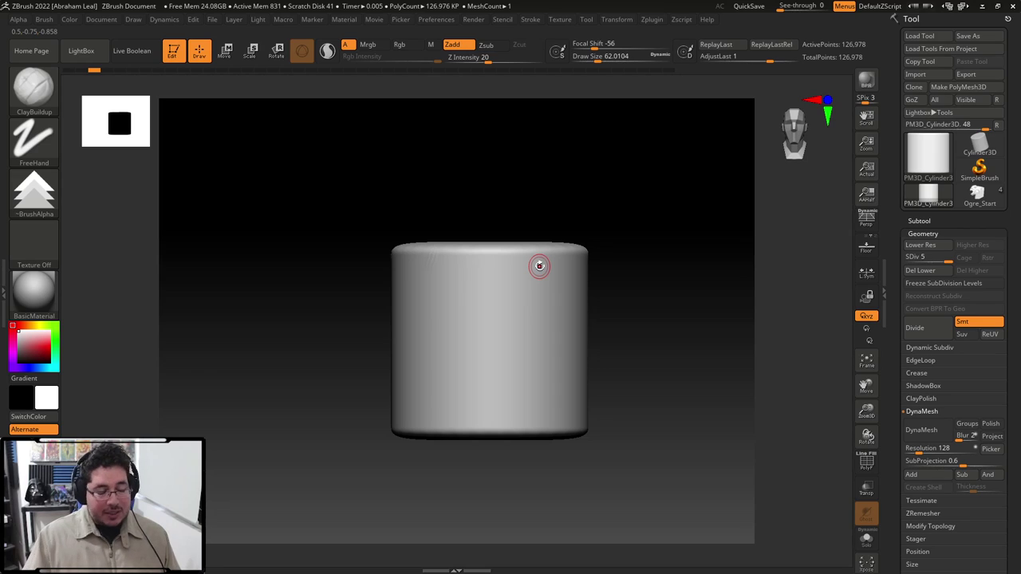
pyautogui.hotkey('alt', 'Tab')
pyautogui.hotkey('alt', 'Tab')
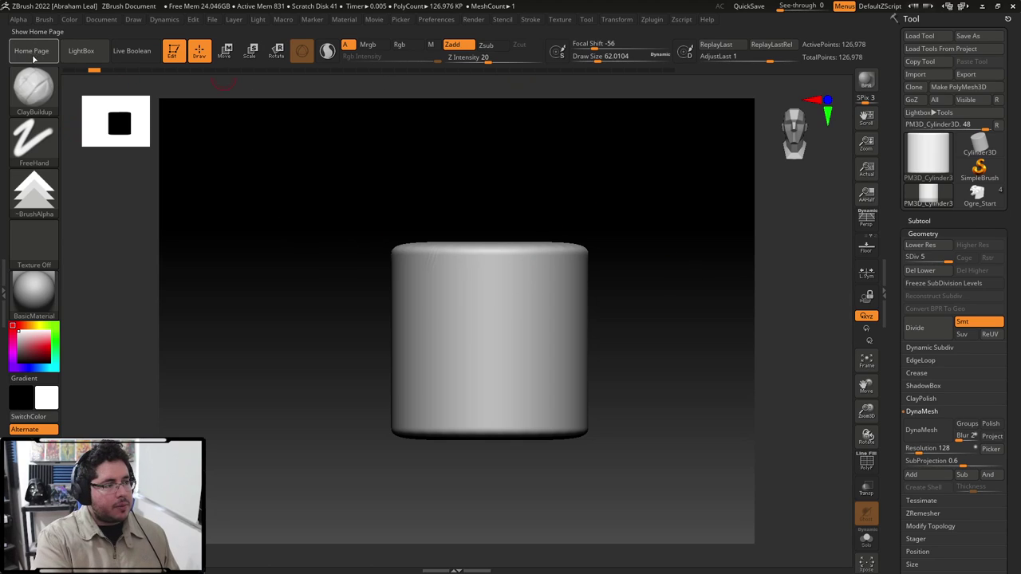
pyautogui.click(46, 22)
pyautogui.moveTo(136, 386); pyautogui.dragTo(136, 180)
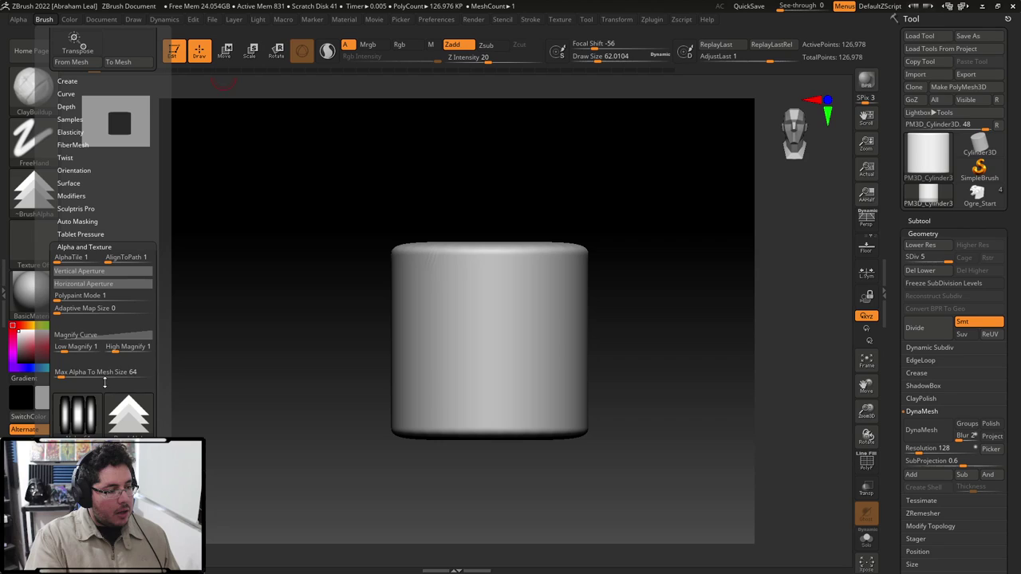
pyautogui.scroll(-2, 119, 351)
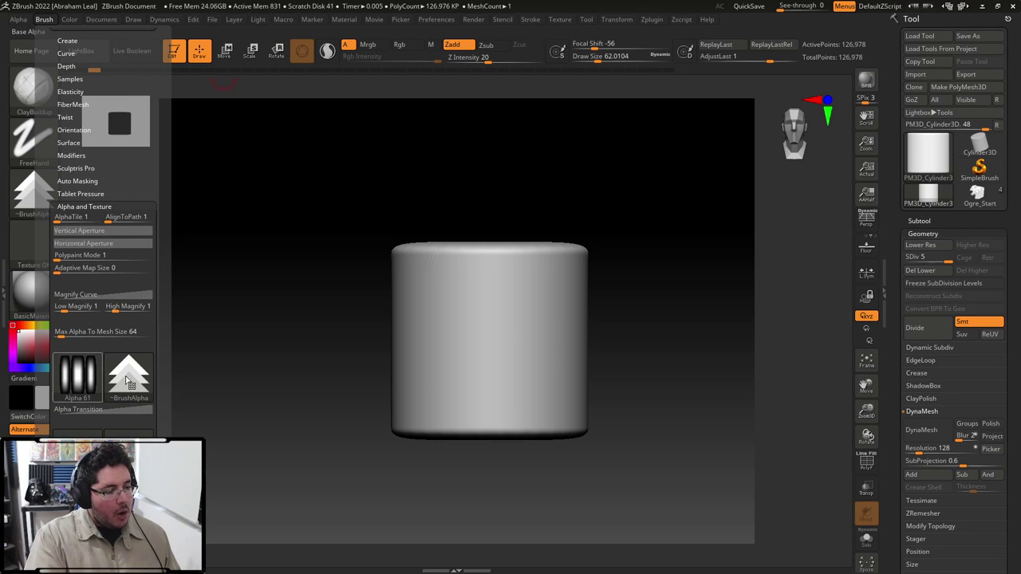
pyautogui.click(89, 378)
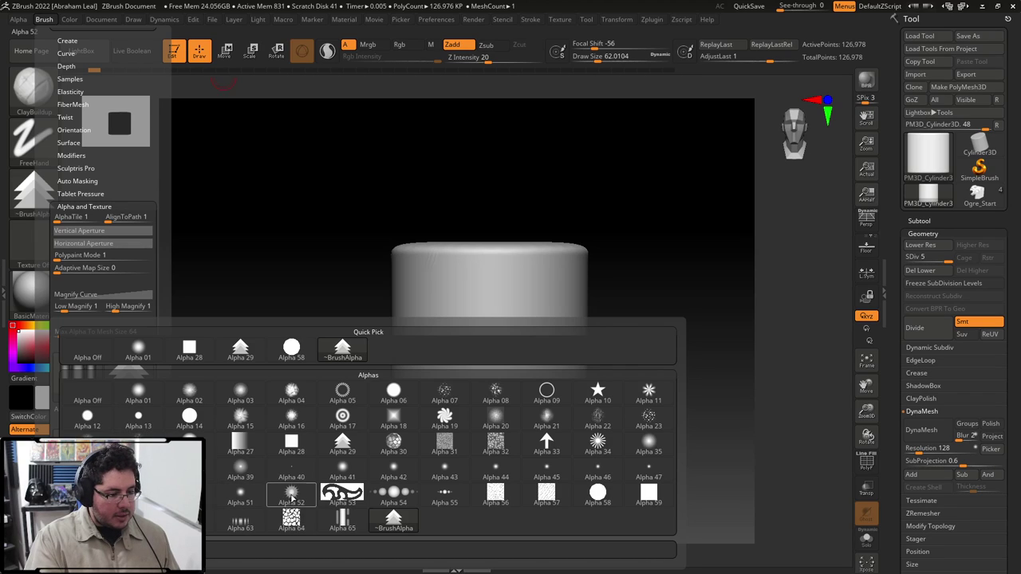
pyautogui.click(291, 498)
pyautogui.click(27, 194)
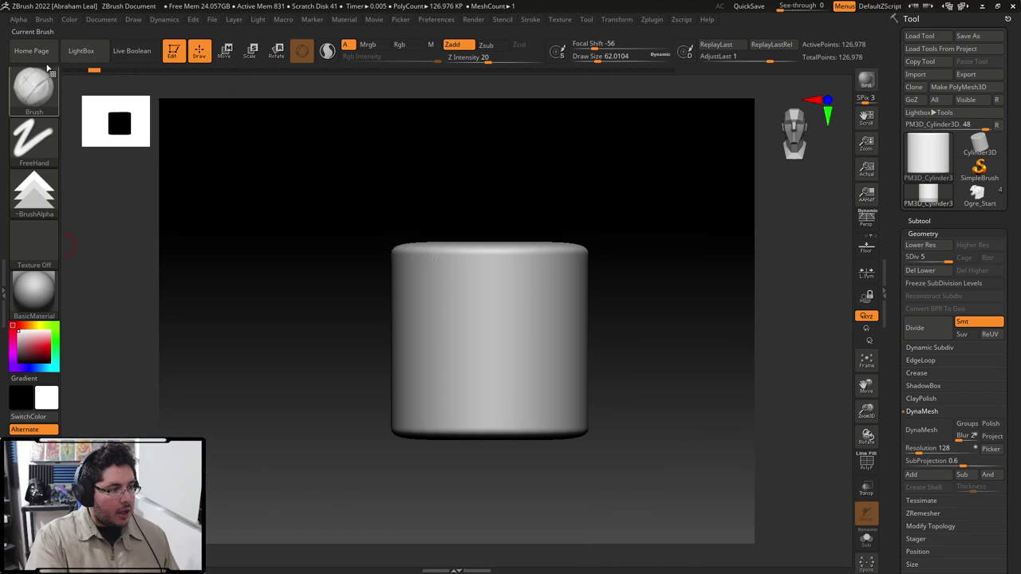
# Set the ClayBuildup brush's current alpha to Alpha 09 and its draw size to about 187.
pyautogui.click(44, 19)
pyautogui.scroll(-5, 119, 215)
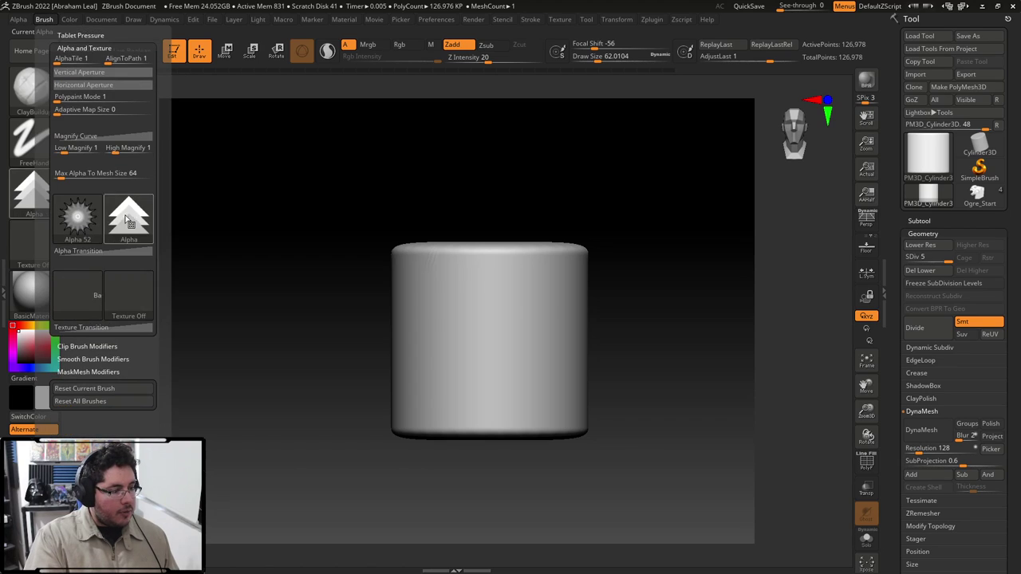
pyautogui.click(127, 220)
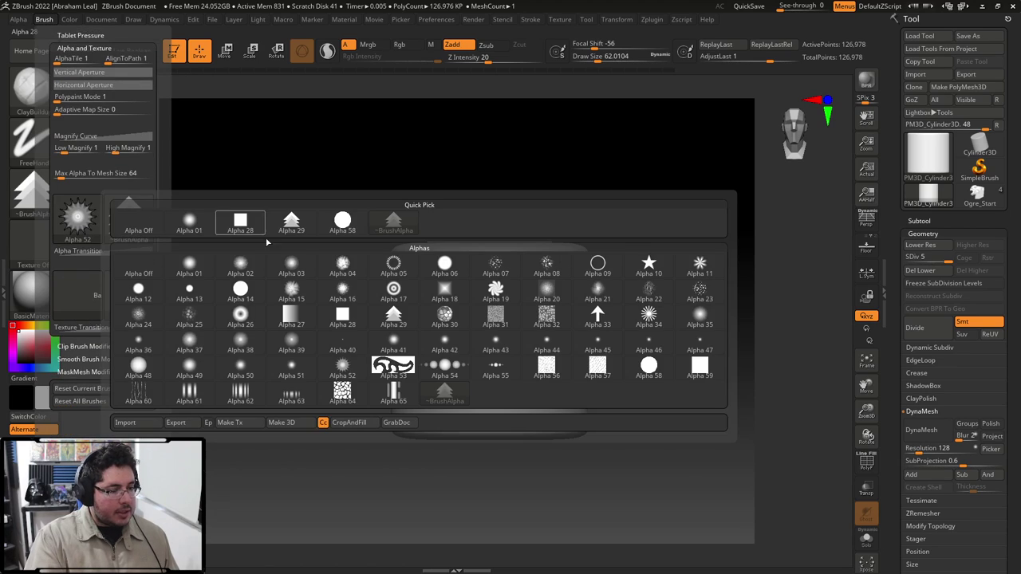
pyautogui.click(586, 275)
pyautogui.press('space')
pyautogui.moveTo(461, 268); pyautogui.dragTo(520, 274)
pyautogui.press('space')
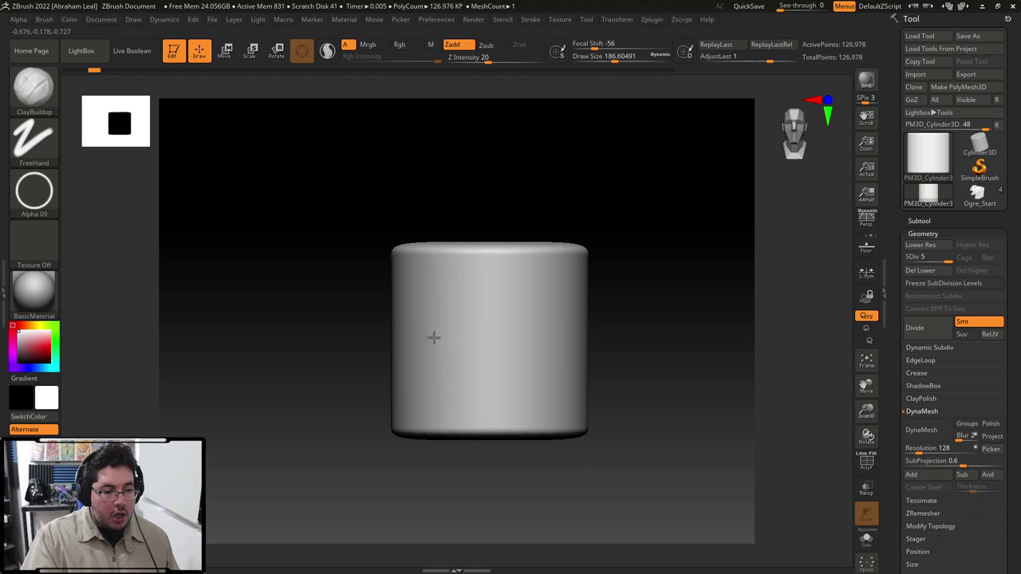
# Sculpt overlapping dual-alpha test strokes across the front of the cylinder.
pyautogui.moveTo(433, 338)
pyautogui.mouseDown()
pyautogui.moveTo(463, 360)
pyautogui.moveTo(461, 306)
pyautogui.moveTo(449, 340)
pyautogui.moveTo(500, 348)
pyautogui.mouseUp()
pyautogui.click(463, 389)
pyautogui.moveTo(449, 277)
pyautogui.mouseDown()
pyautogui.moveTo(515, 296)
pyautogui.moveTo(452, 306)
pyautogui.moveTo(468, 309)
pyautogui.moveTo(485, 335)
pyautogui.mouseUp()
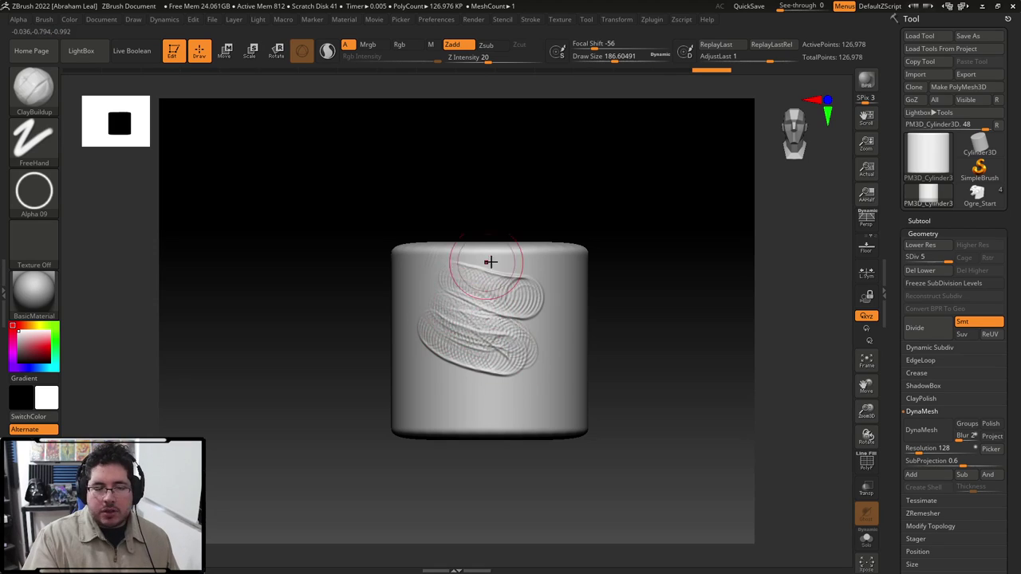
pyautogui.moveTo(458, 301); pyautogui.dragTo(499, 314)
pyautogui.moveTo(437, 349); pyautogui.dragTo(515, 374)
pyautogui.moveTo(433, 344)
pyautogui.mouseDown()
pyautogui.moveTo(494, 371)
pyautogui.moveTo(505, 391)
pyautogui.mouseUp()
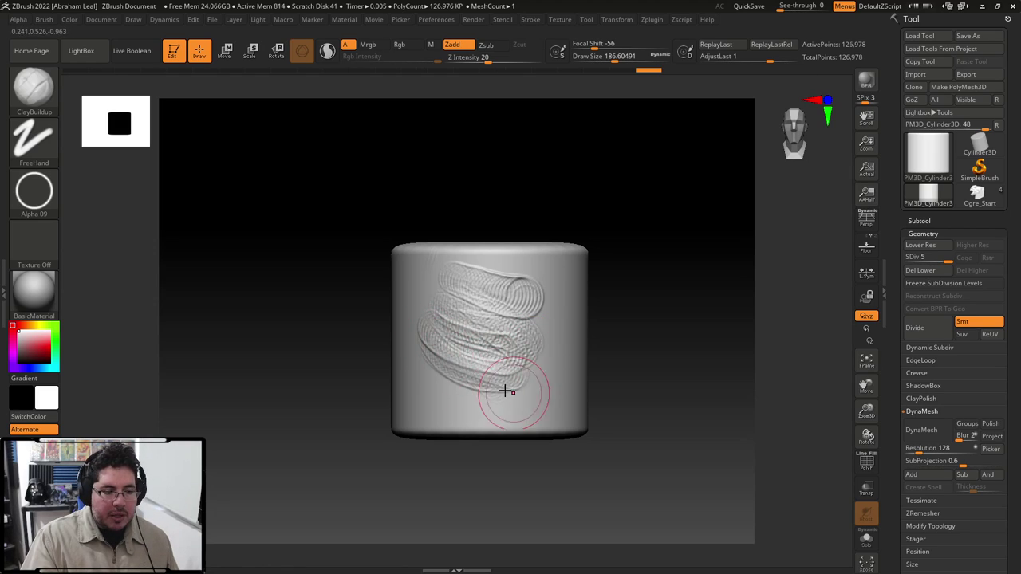
pyautogui.moveTo(433, 342); pyautogui.dragTo(483, 365)
pyautogui.moveTo(467, 359); pyautogui.dragTo(505, 363)
pyautogui.moveTo(441, 330); pyautogui.dragTo(449, 333)
pyautogui.hotkey('ctrl', 'z')
pyautogui.hotkey('ctrl', 'z')
pyautogui.hotkey('ctrl', 'z')
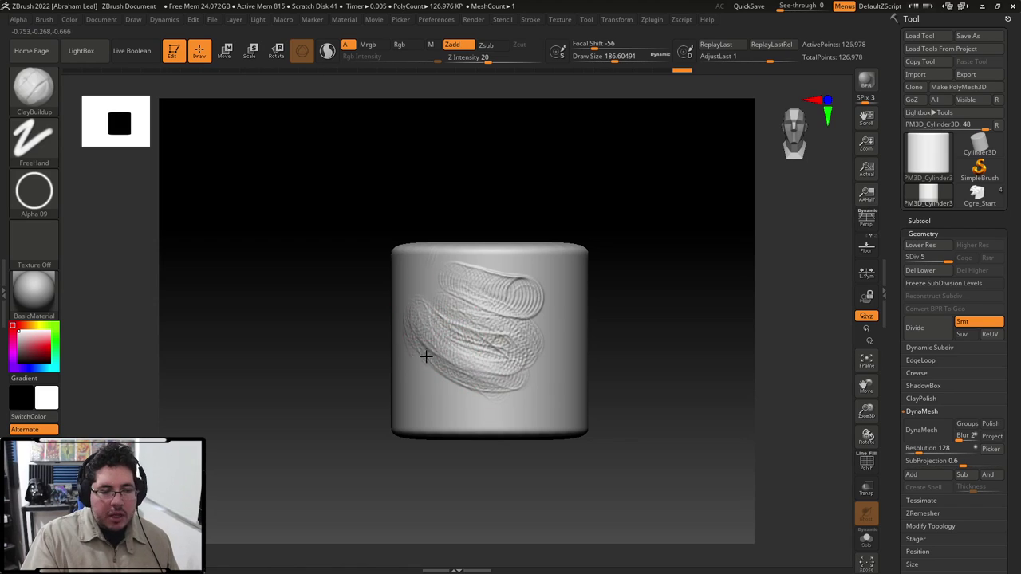
pyautogui.hotkey('ctrl', 'shift', 'z')
pyautogui.hotkey('ctrl', 'shift', 'z')
pyautogui.hotkey('ctrl', 'shift', 'z')
pyautogui.hotkey('ctrl', 'shift', 'z')
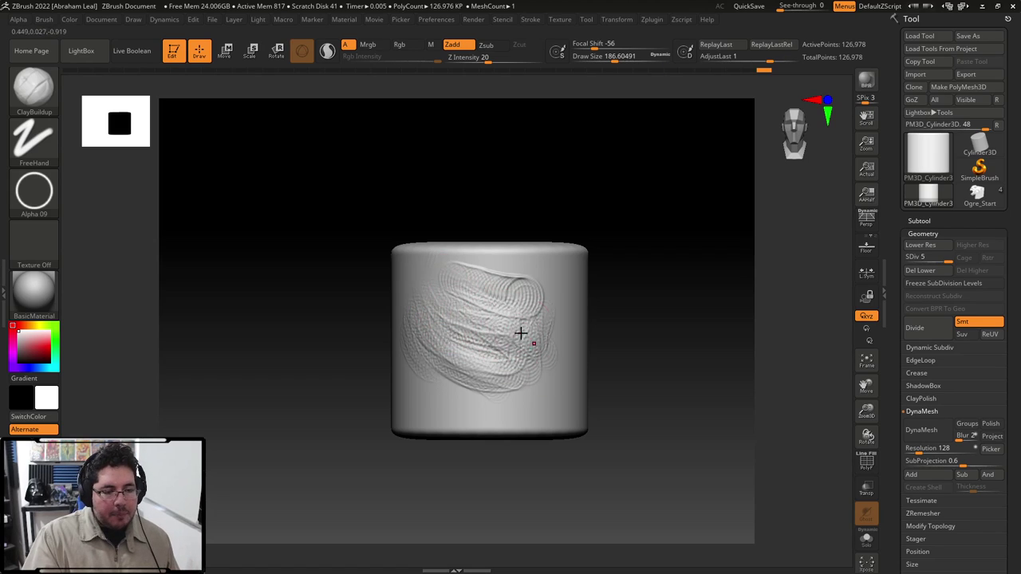
# Switch to the Ogre_Start model, show its face in three-quarter view and set the draw size to about 35.
pyautogui.moveTo(374, 292)
pyautogui.mouseDown()
pyautogui.moveTo(624, 257)
pyautogui.moveTo(565, 212)
pyautogui.moveTo(590, 223)
pyautogui.moveTo(603, 197)
pyautogui.moveTo(624, 200)
pyautogui.mouseUp()
pyautogui.click(978, 194)
pyautogui.moveTo(662, 296)
pyautogui.mouseDown()
pyautogui.moveTo(675, 274)
pyautogui.moveTo(686, 303)
pyautogui.moveTo(718, 209)
pyautogui.moveTo(667, 119)
pyautogui.moveTo(641, 157)
pyautogui.moveTo(682, 168)
pyautogui.moveTo(673, 157)
pyautogui.moveTo(652, 219)
pyautogui.mouseUp()
pyautogui.press('space')
pyautogui.moveTo(472, 267)
pyautogui.mouseDown()
pyautogui.moveTo(478, 301)
pyautogui.moveTo(460, 323)
pyautogui.mouseUp()
pyautogui.press('shift')
pyautogui.press('shift')
# Set up the Standard brush with Alpha 60 as its base alpha and Alpha 23 as its current alpha.
pyautogui.press('b')
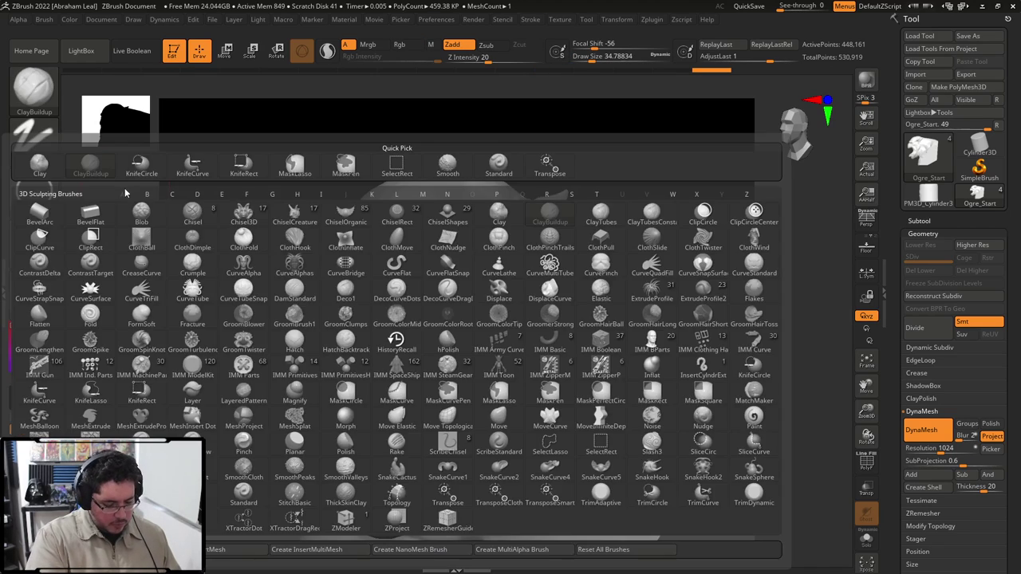
pyautogui.press('s')
pyautogui.press('t')
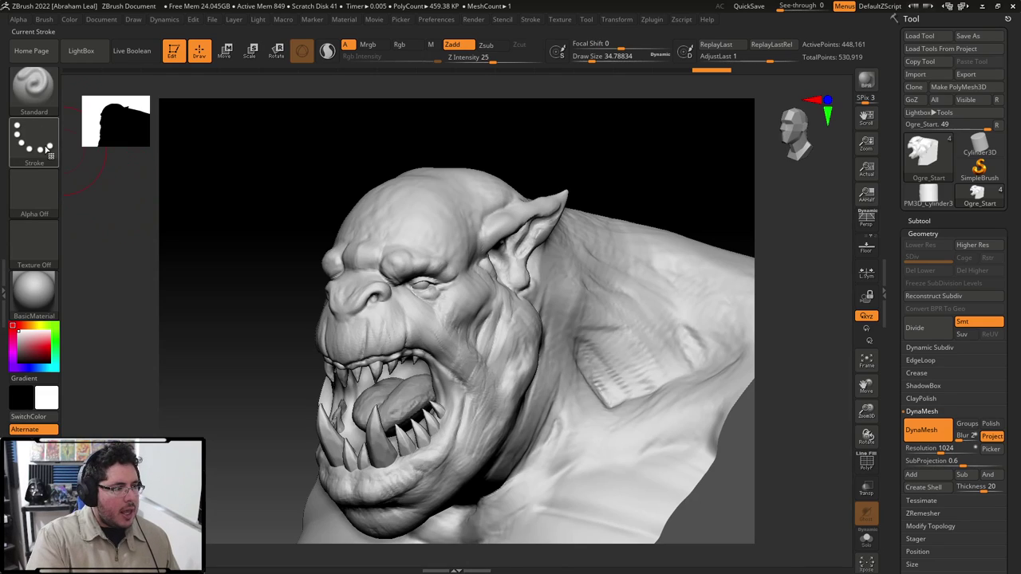
pyautogui.click(44, 19)
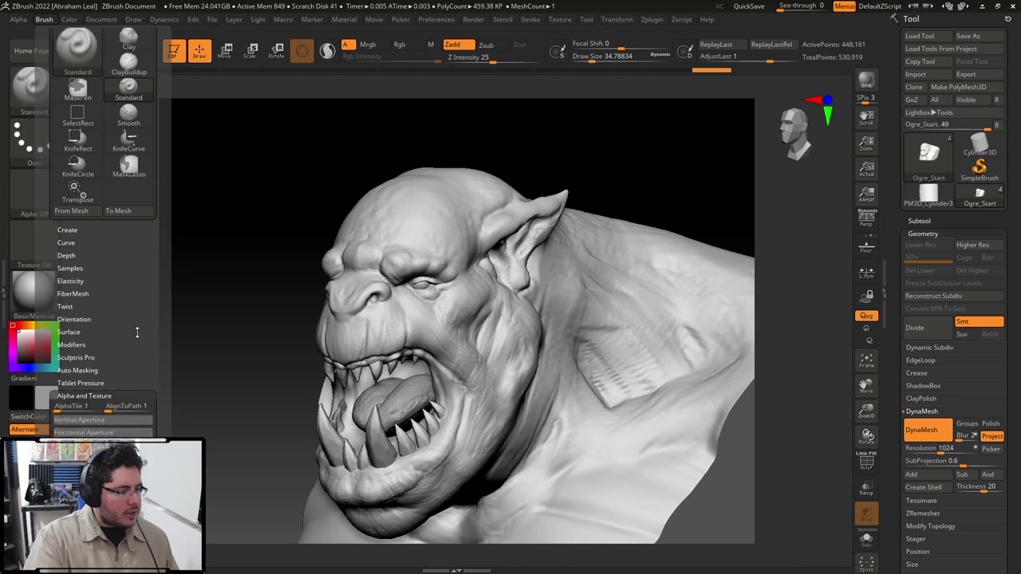
pyautogui.click(84, 395)
pyautogui.click(125, 113)
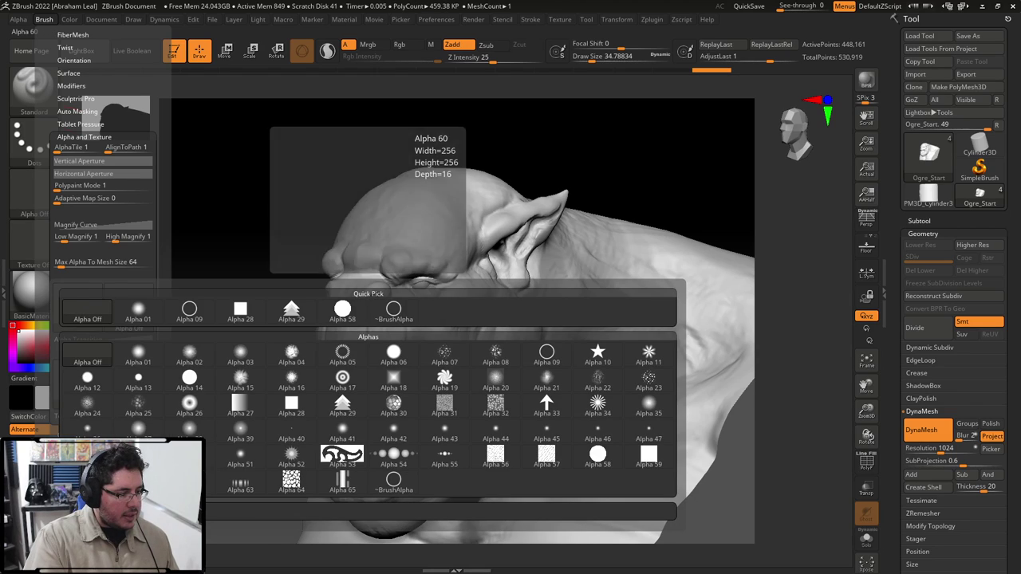
pyautogui.click(87, 482)
pyautogui.click(126, 315)
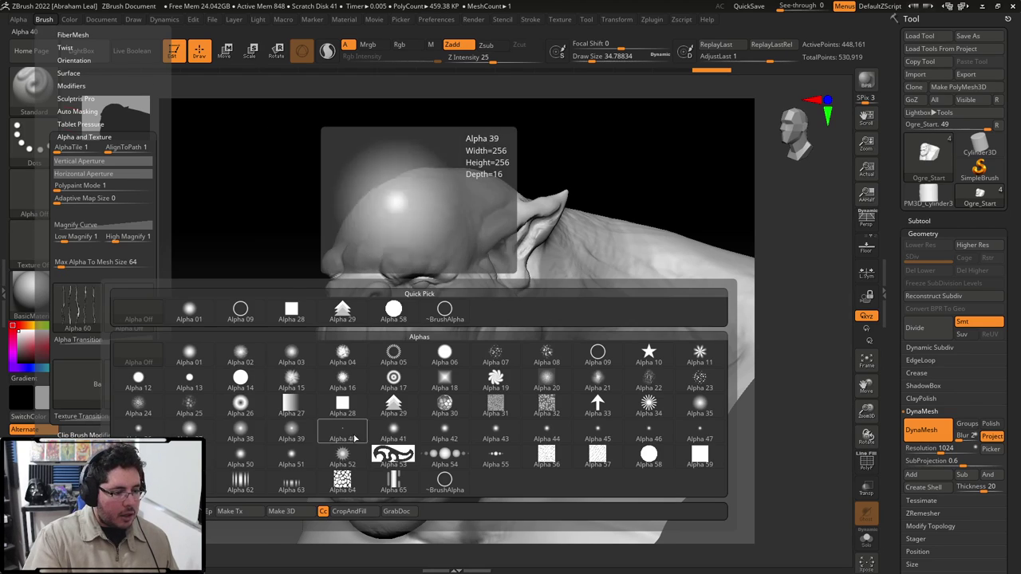
pyautogui.click(699, 382)
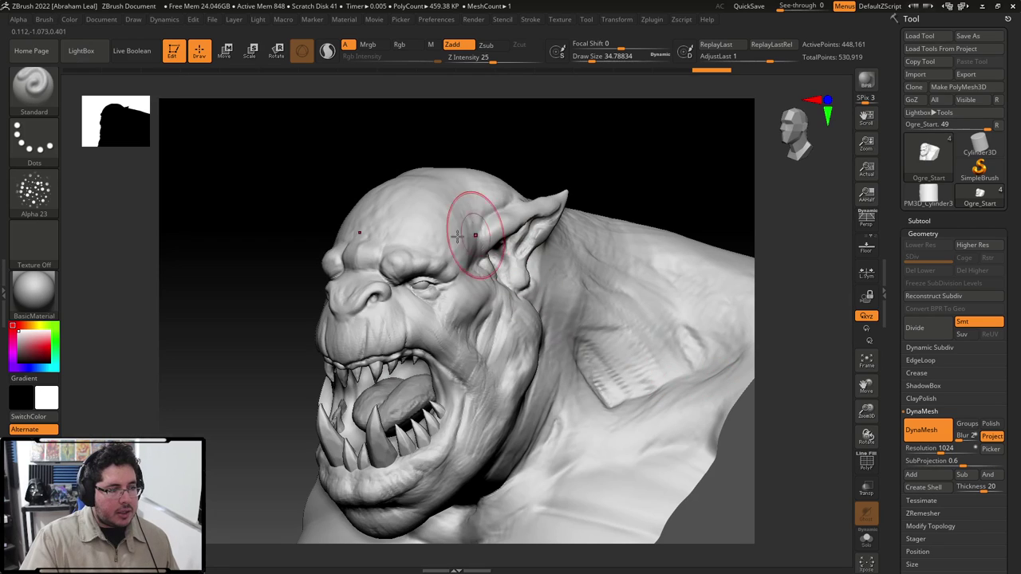
# Try the dual-alpha Standard brush on the ogre's cheek with a draw size of about 14.
pyautogui.moveTo(553, 150); pyautogui.dragTo(533, 164)
pyautogui.press('s')
pyautogui.click(469, 255)
pyautogui.moveTo(465, 320); pyautogui.dragTo(459, 309)
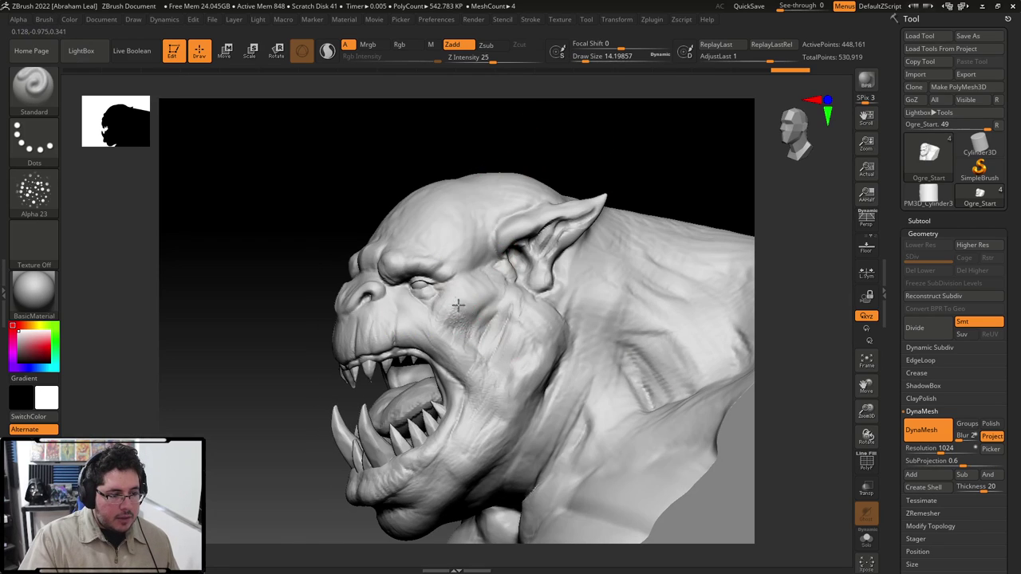
pyautogui.press('ctrl')
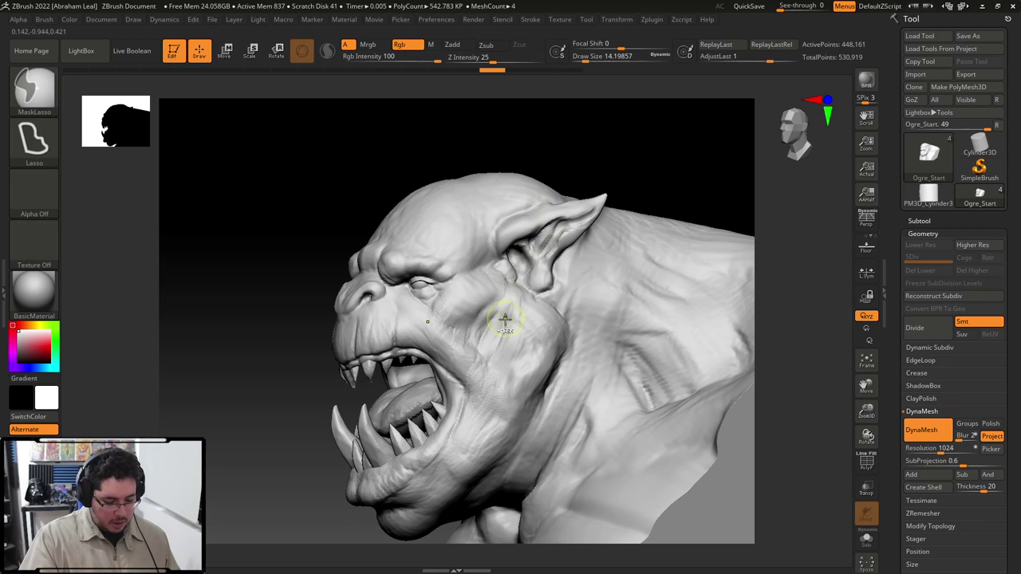
# Subdivide the ogre's head mesh to subdivision level 2.
pyautogui.hotkey('ctrl', 'd')
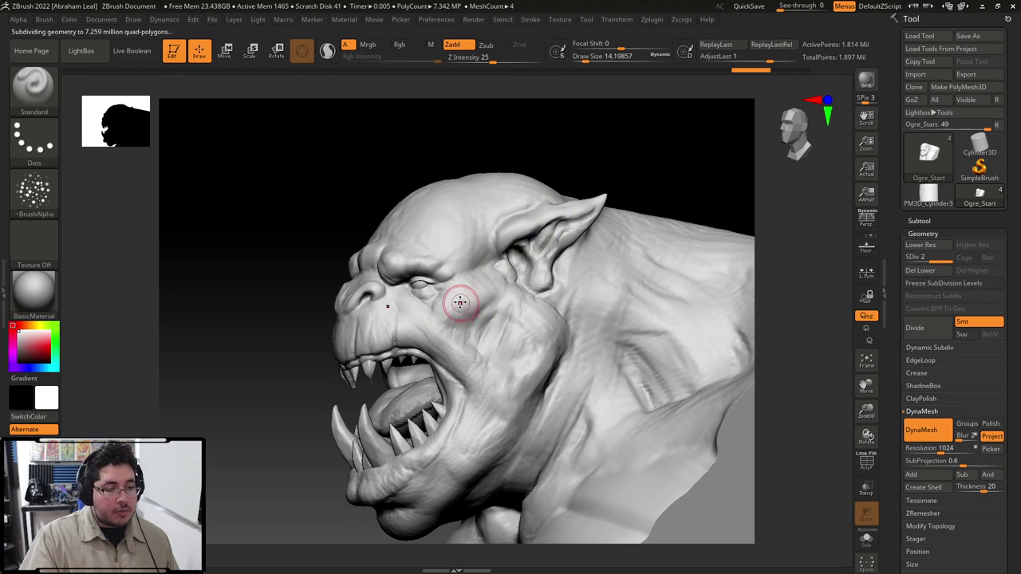
pyautogui.hotkey('shift', 'd')
pyautogui.press('ctrl')
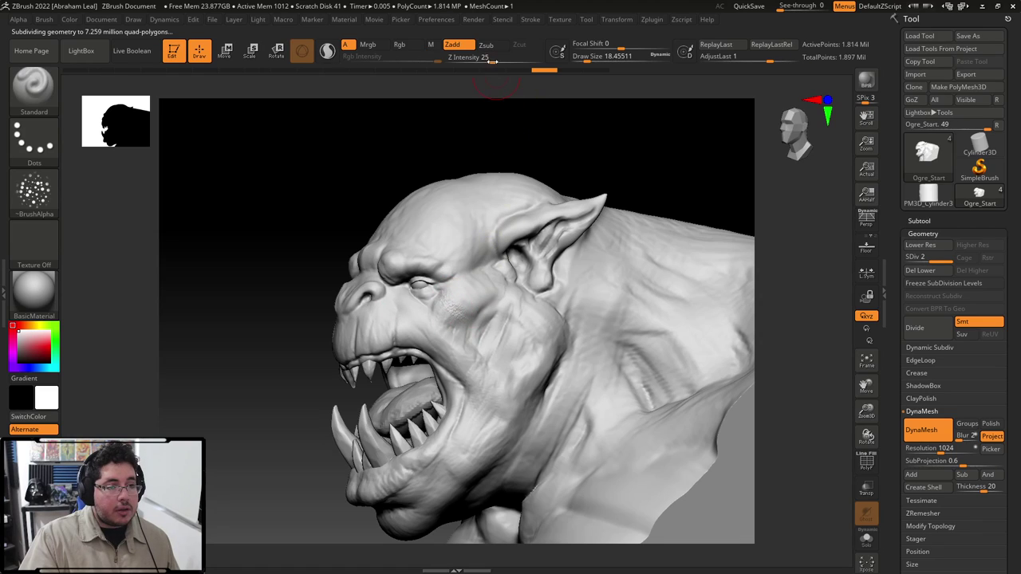
# Switch the brush to Zsub and carve rough skin texture into the ogre's cheek, from below the eye to the mouth corner.
pyautogui.click(493, 45)
pyautogui.keyDown('alt'); pyautogui.moveTo(529, 114); pyautogui.dragTo(527, 164); pyautogui.keyUp('alt')
pyautogui.moveTo(474, 310); pyautogui.dragTo(483, 273)
pyautogui.keyDown('alt'); pyautogui.moveTo(269, 247); pyautogui.dragTo(279, 317); pyautogui.keyUp('alt')
pyautogui.moveTo(527, 363)
pyautogui.mouseDown()
pyautogui.moveTo(518, 331)
pyautogui.moveTo(528, 312)
pyautogui.moveTo(495, 411)
pyautogui.moveTo(446, 383)
pyautogui.moveTo(411, 379)
pyautogui.moveTo(506, 413)
pyautogui.moveTo(531, 392)
pyautogui.moveTo(534, 410)
pyautogui.moveTo(588, 292)
pyautogui.moveTo(610, 323)
pyautogui.moveTo(649, 342)
pyautogui.moveTo(588, 403)
pyautogui.moveTo(586, 375)
pyautogui.mouseUp()
pyautogui.moveTo(786, 356)
pyautogui.keyDown('alt'); pyautogui.mouseDown()
pyautogui.moveTo(790, 327)
pyautogui.moveTo(571, 368)
pyautogui.mouseUp(); pyautogui.keyUp('alt')
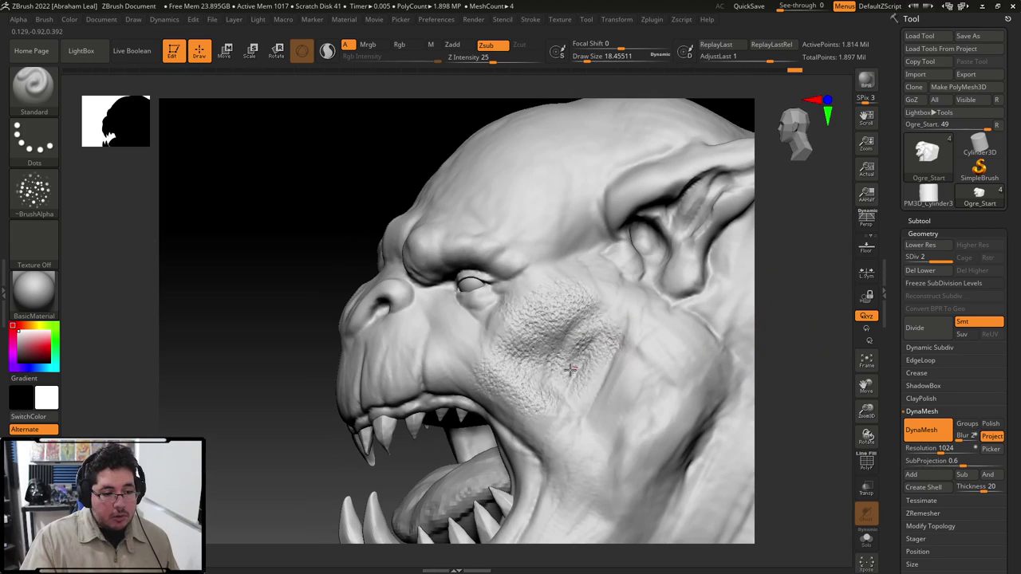
pyautogui.moveTo(513, 416)
pyautogui.mouseDown()
pyautogui.moveTo(590, 410)
pyautogui.moveTo(596, 389)
pyautogui.moveTo(611, 410)
pyautogui.mouseUp()
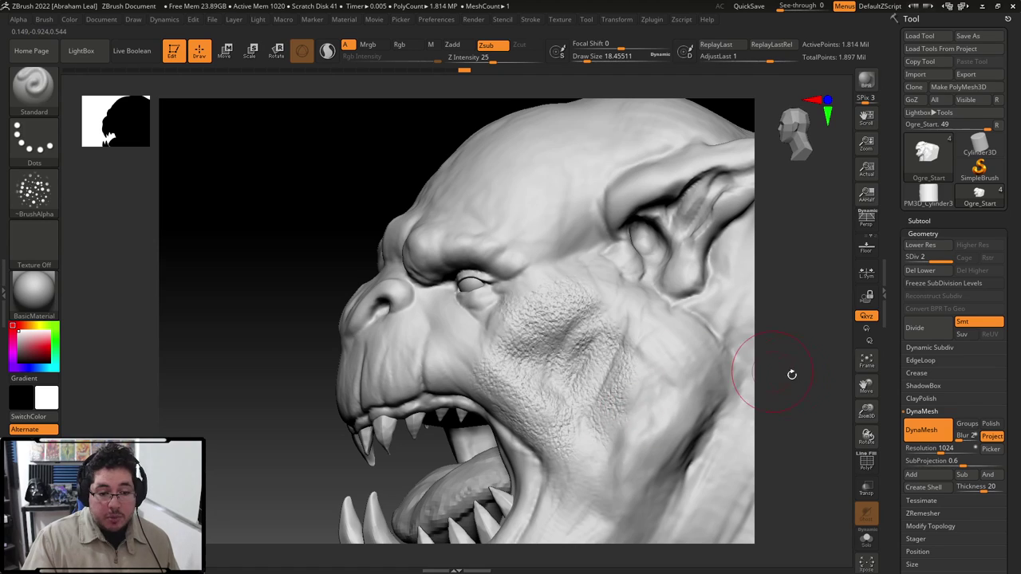
# Extend the carved skin texture over the rear of the cheek and down toward the jaw.
pyautogui.keyDown('alt'); pyautogui.moveTo(790, 374); pyautogui.dragTo(768, 329); pyautogui.keyUp('alt')
pyautogui.moveTo(632, 330)
pyautogui.mouseDown()
pyautogui.moveTo(637, 269)
pyautogui.moveTo(661, 285)
pyautogui.moveTo(663, 319)
pyautogui.moveTo(626, 292)
pyautogui.moveTo(660, 360)
pyautogui.moveTo(634, 398)
pyautogui.mouseUp()
pyautogui.keyDown('alt'); pyautogui.moveTo(713, 369); pyautogui.dragTo(687, 312, button='right'); pyautogui.keyUp('alt')
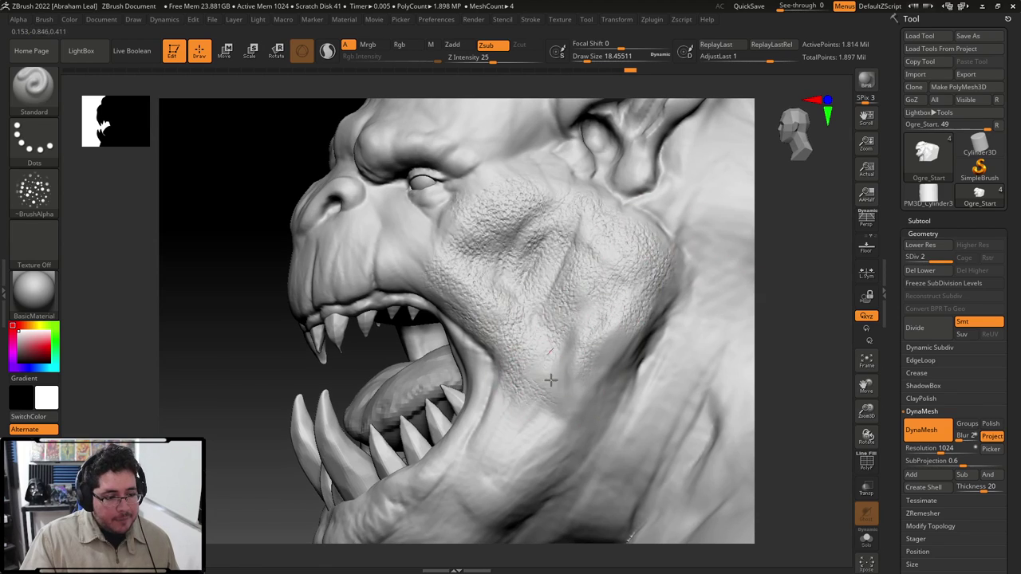
# Carve the skin texture over the lower rear of the ogre's cheek, down to the edge of the jaw.
pyautogui.moveTo(551, 379); pyautogui.dragTo(530, 400)
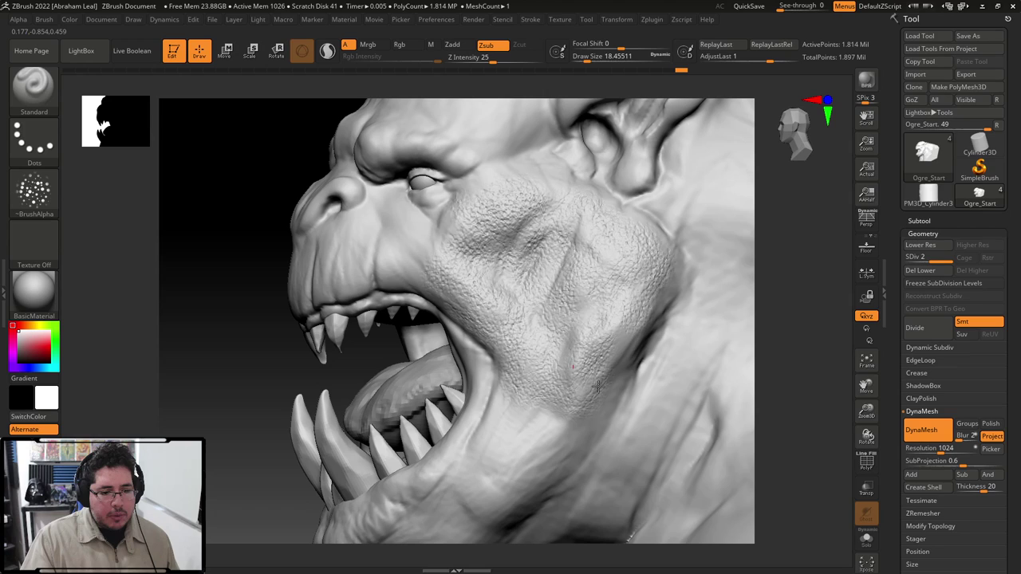
pyautogui.moveTo(597, 386)
pyautogui.mouseDown()
pyautogui.moveTo(627, 351)
pyautogui.moveTo(603, 347)
pyautogui.mouseUp()
pyautogui.moveTo(729, 343)
pyautogui.keyDown('ctrl'); pyautogui.mouseDown(button='right')
pyautogui.moveTo(793, 312)
pyautogui.moveTo(775, 323)
pyautogui.mouseUp(button='right'); pyautogui.keyUp('ctrl')
pyautogui.moveTo(559, 342); pyautogui.dragTo(550, 357)
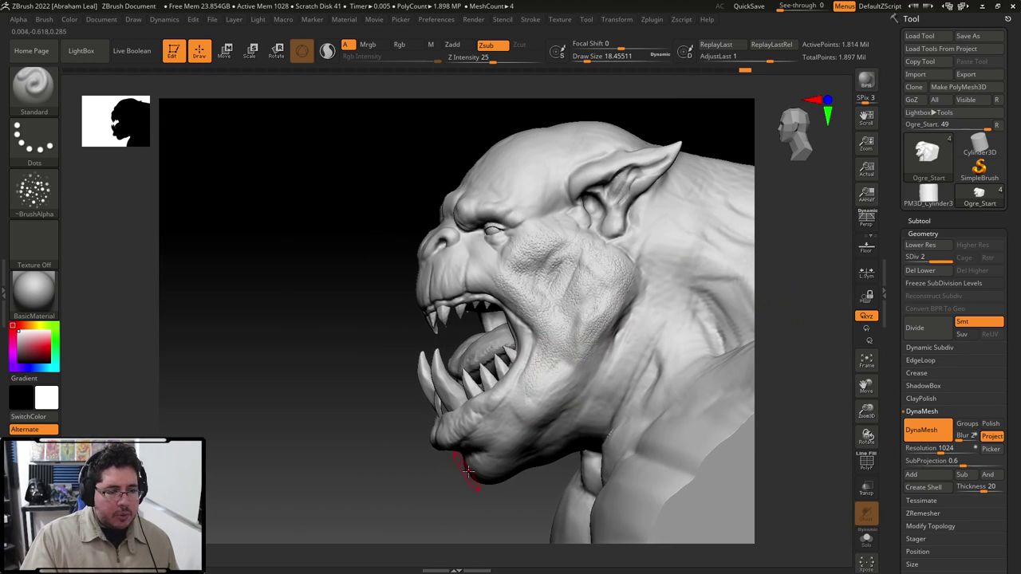
# Enlarge the brush's draw size to about 33 and carve rough skin texture into the side of the ogre's neck.
pyautogui.moveTo(468, 471); pyautogui.dragTo(522, 472)
pyautogui.press('space')
pyautogui.moveTo(540, 369)
pyautogui.mouseDown()
pyautogui.moveTo(545, 383)
pyautogui.moveTo(529, 405)
pyautogui.moveTo(563, 363)
pyautogui.mouseUp()
pyautogui.keyDown('alt'); pyautogui.moveTo(464, 464); pyautogui.dragTo(444, 461, button='right'); pyautogui.keyUp('alt')
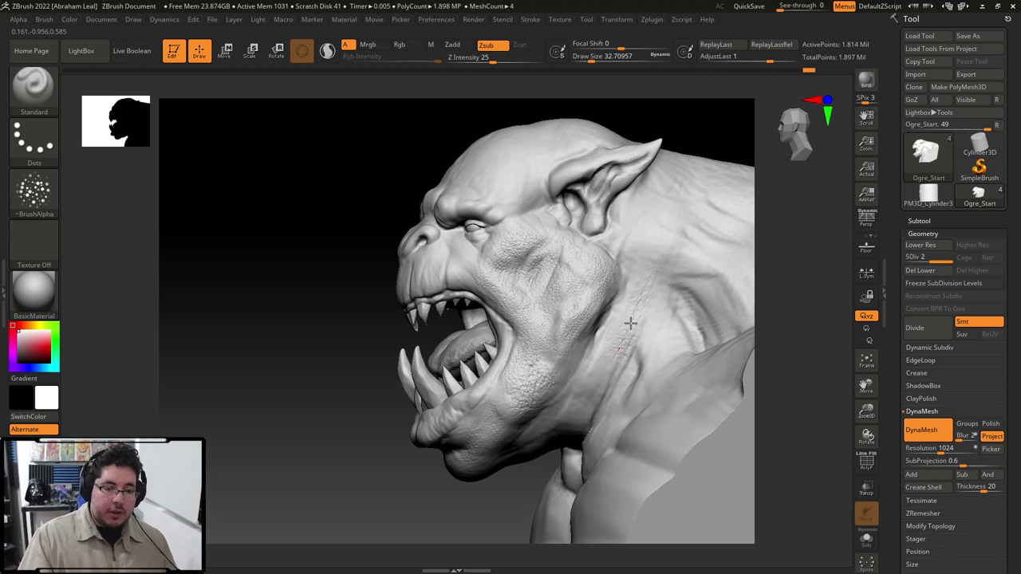
pyautogui.moveTo(630, 323)
pyautogui.mouseDown()
pyautogui.moveTo(658, 282)
pyautogui.moveTo(647, 339)
pyautogui.mouseUp()
pyautogui.hotkey('ctrl', 'z')
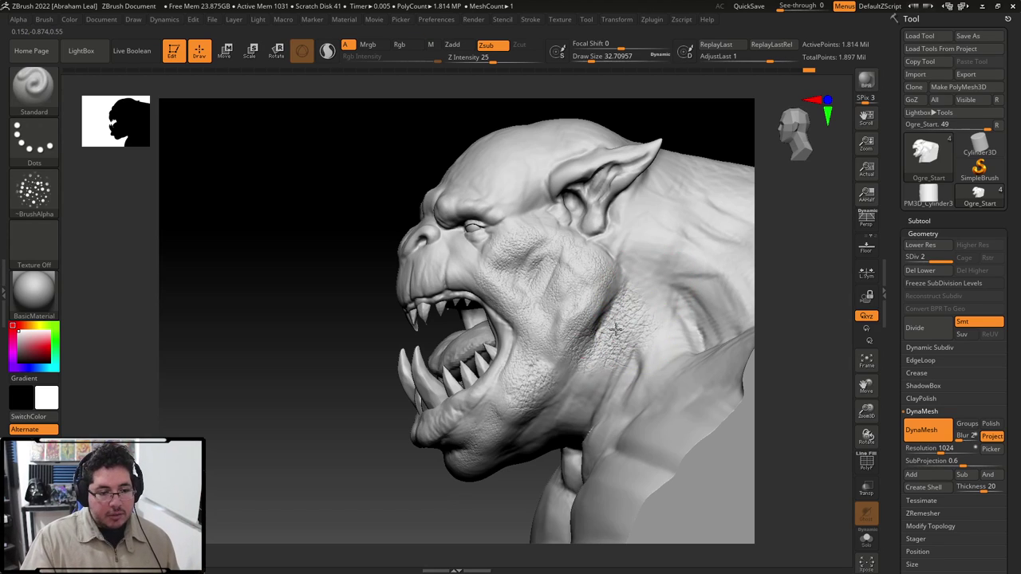
pyautogui.moveTo(499, 512); pyautogui.dragTo(463, 451)
# Switch to the ZBrush 2022 features page in Chrome and view the Start Spreading the Details section and its column video.
pyautogui.press('ctrl')
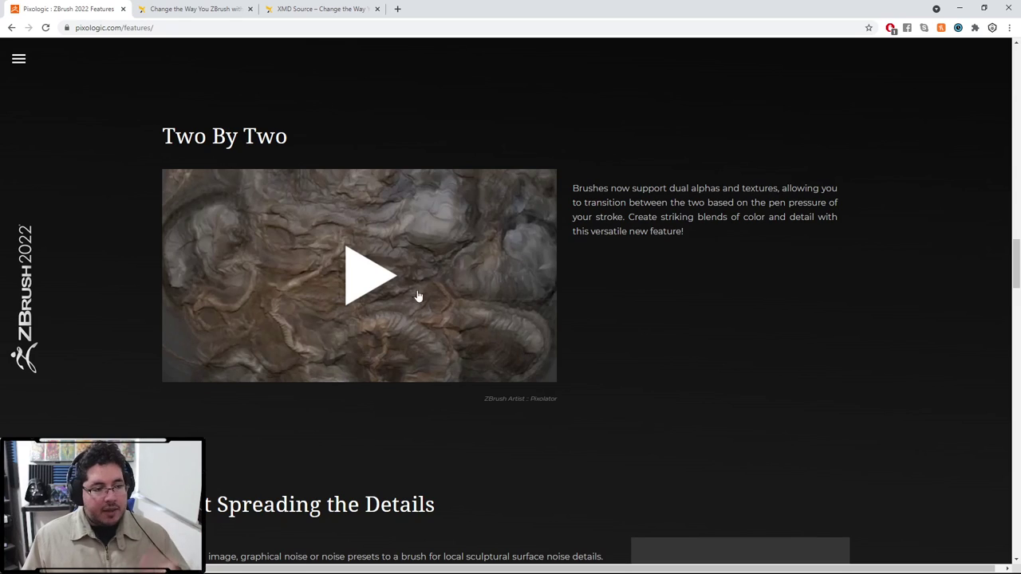
pyautogui.scroll(-4, 487, 274)
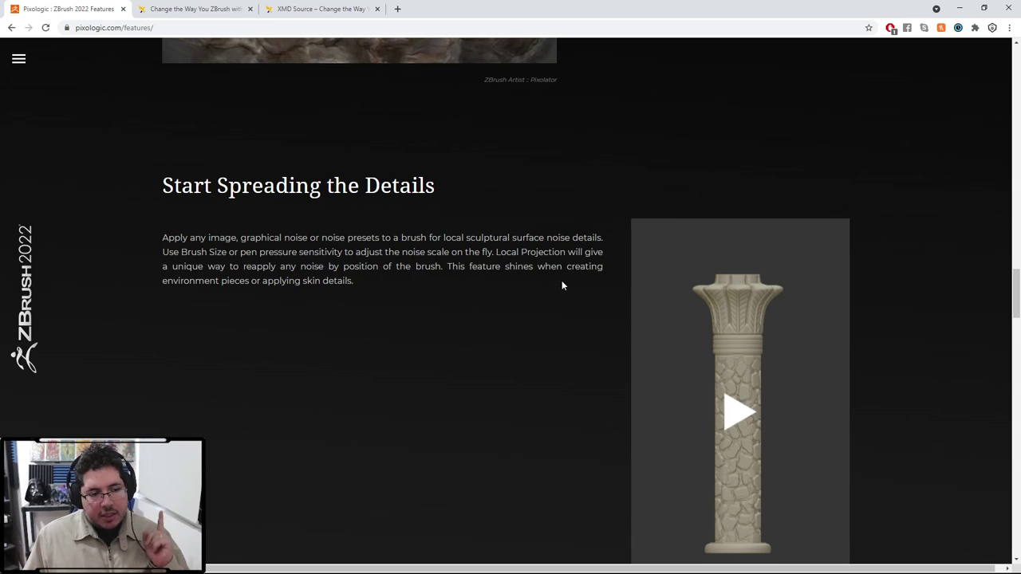
pyautogui.scroll(-1, 562, 283)
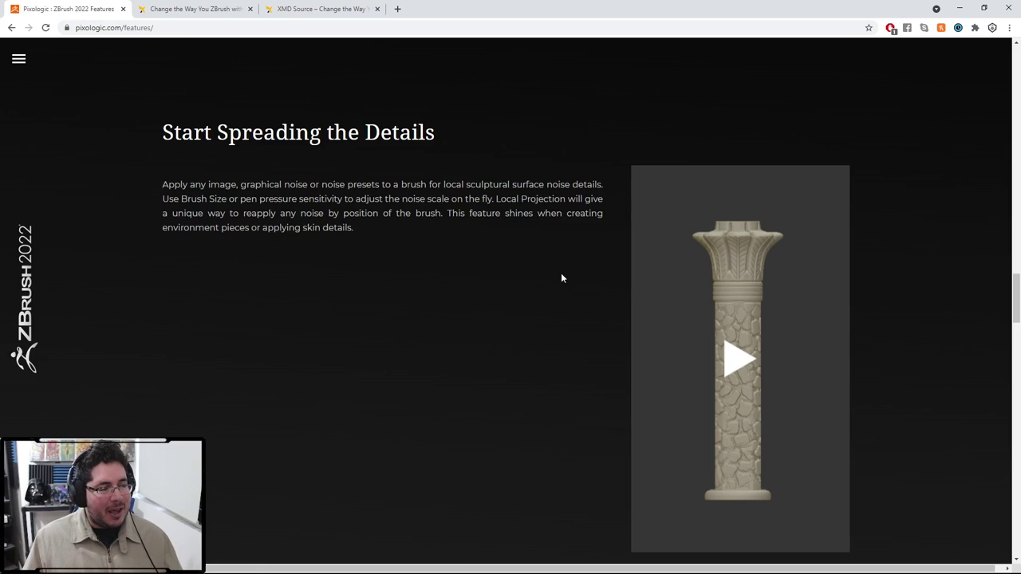
pyautogui.click(737, 359)
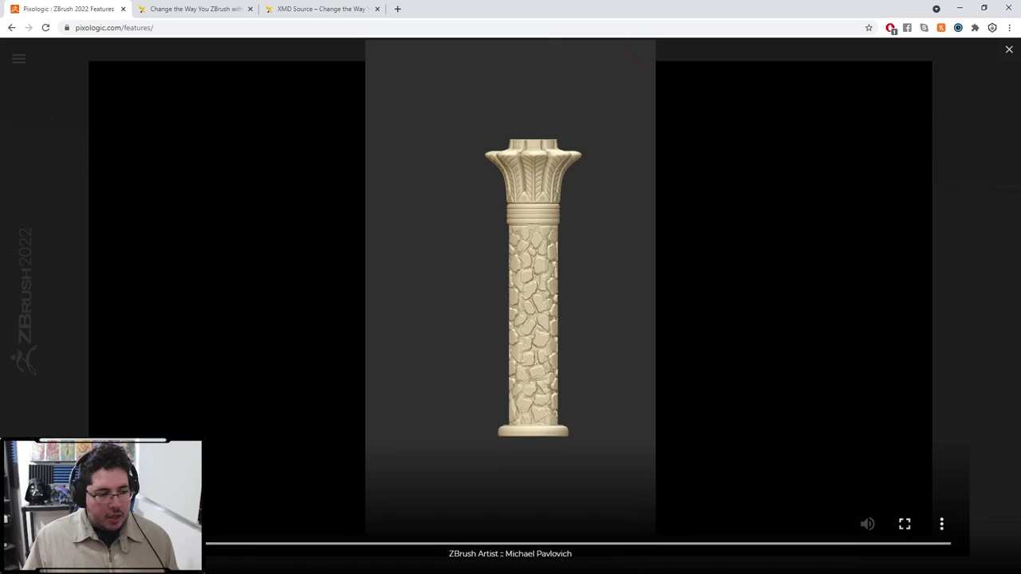
pyautogui.press('Escape')
# Switch back to ZBrush and load the previously textured PM3D cylinder in place of the ogre, framed for sculpting.
pyautogui.hotkey('alt', 'Tab')
pyautogui.hotkey('alt', 'Tab')
pyautogui.hotkey('alt', 'Tab')
pyautogui.hotkey('alt', 'Tab')
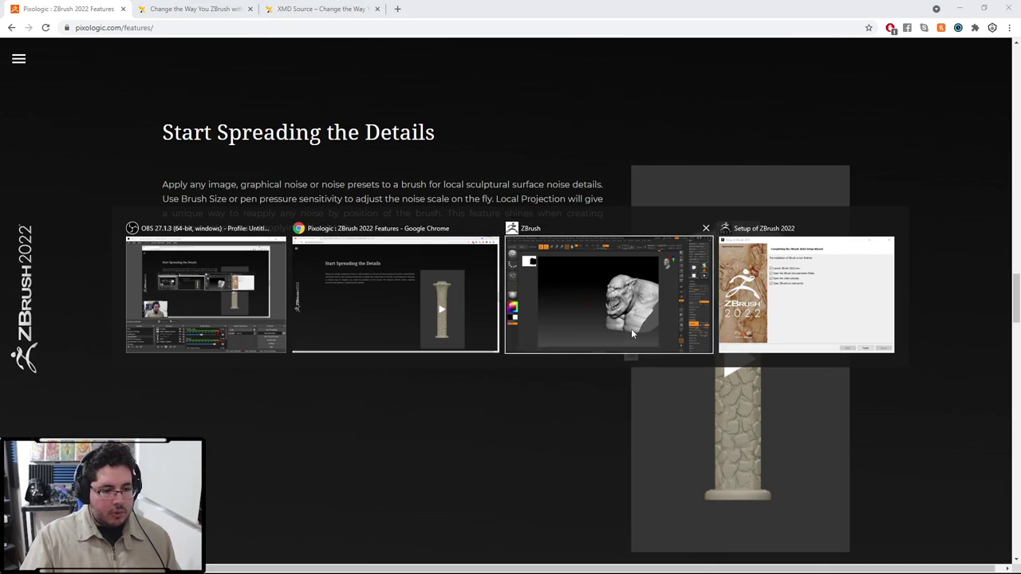
pyautogui.click(928, 193)
pyautogui.keyDown('alt'); pyautogui.moveTo(524, 197); pyautogui.dragTo(492, 117); pyautogui.keyUp('alt')
pyautogui.keyDown('alt'); pyautogui.moveTo(561, 287); pyautogui.dragTo(591, 159); pyautogui.keyUp('alt')
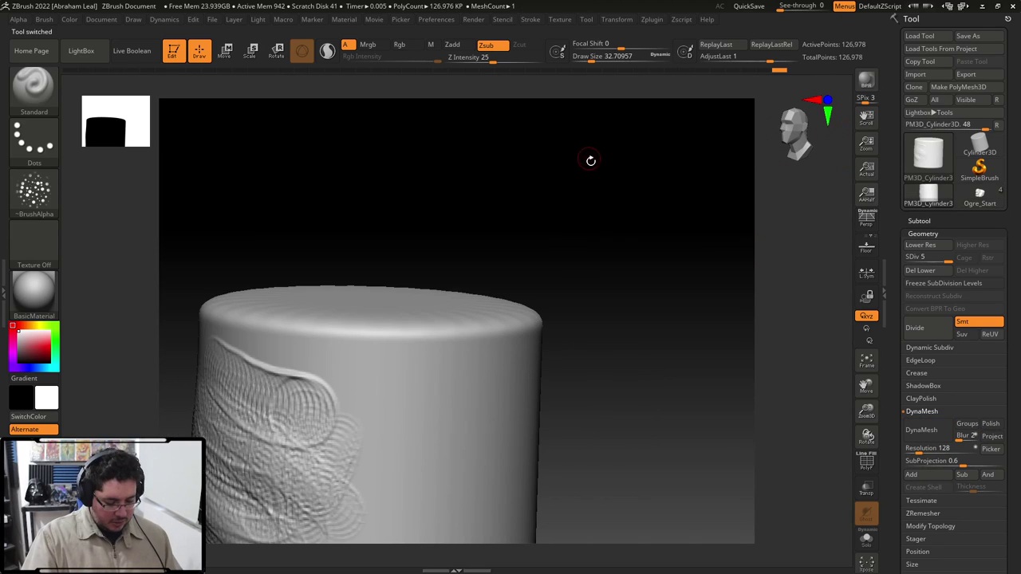
# Set the Standard brush to the DragRect stroke with Alpha 08.
pyautogui.press('b')
pyautogui.press('s')
pyautogui.press('t')
pyautogui.keyDown('alt'); pyautogui.moveTo(393, 233); pyautogui.dragTo(391, 157); pyautogui.keyUp('alt')
pyautogui.click(34, 140)
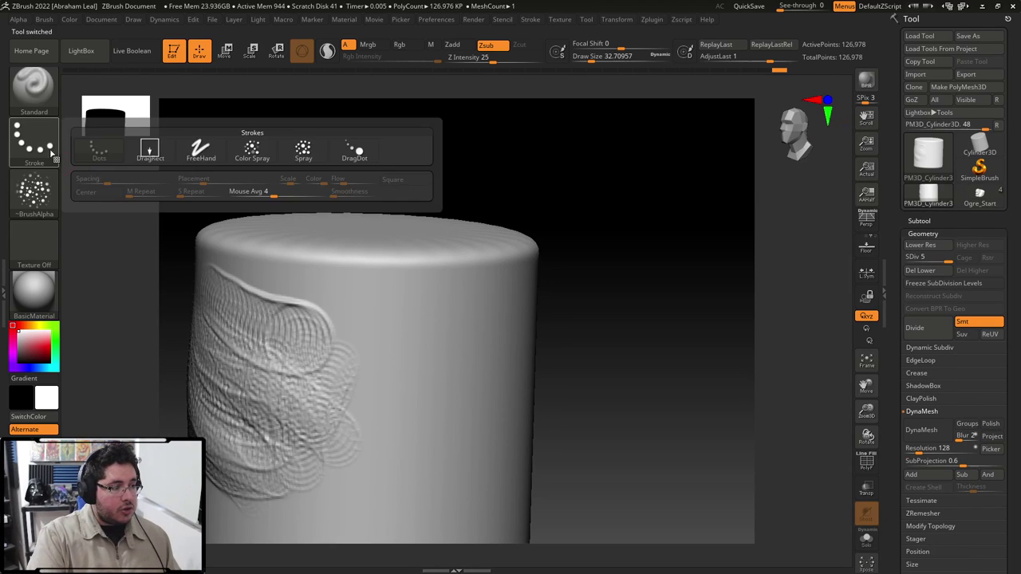
pyautogui.click(150, 151)
pyautogui.click(33, 191)
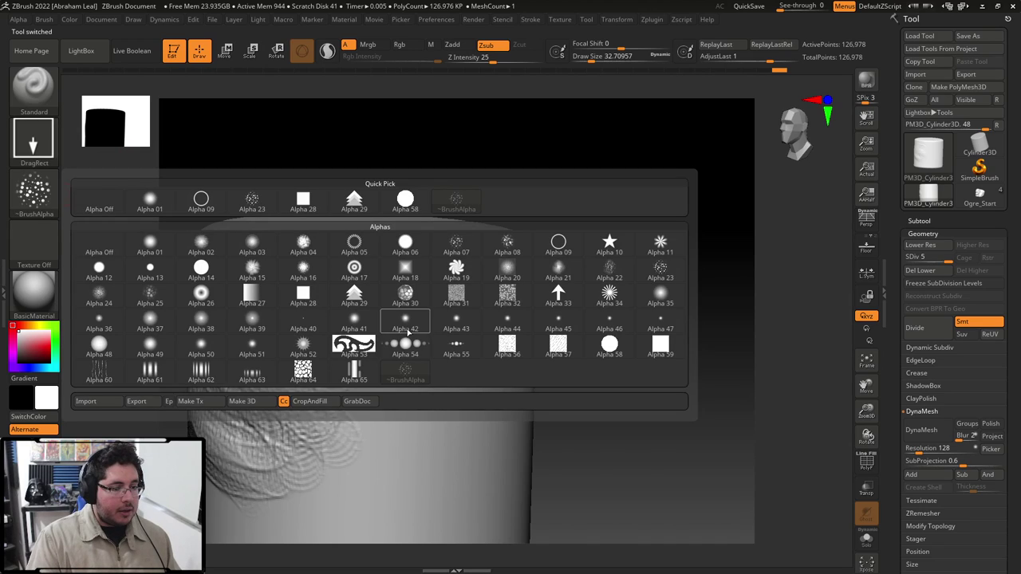
pyautogui.click(510, 250)
# Stamp Alpha 08 together with the brush's second alpha in several large patches around the untextured side of the cylinder.
pyautogui.moveTo(424, 370); pyautogui.dragTo(586, 347)
pyautogui.keyDown('alt'); pyautogui.moveTo(588, 351); pyautogui.dragTo(593, 214); pyautogui.keyUp('alt')
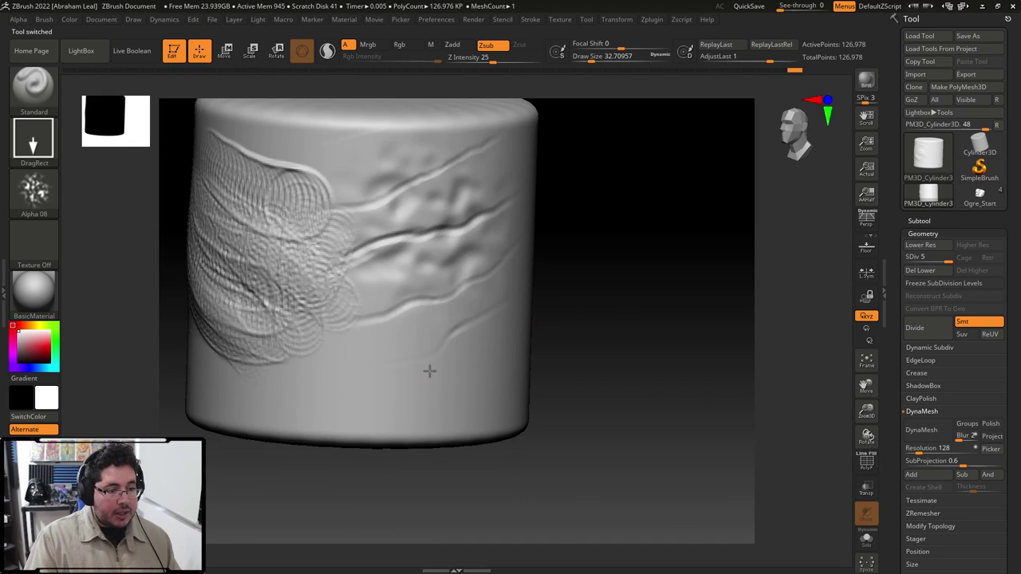
pyautogui.moveTo(421, 374); pyautogui.dragTo(546, 339)
pyautogui.moveTo(559, 352); pyautogui.dragTo(685, 267)
pyautogui.moveTo(691, 227); pyautogui.dragTo(617, 328)
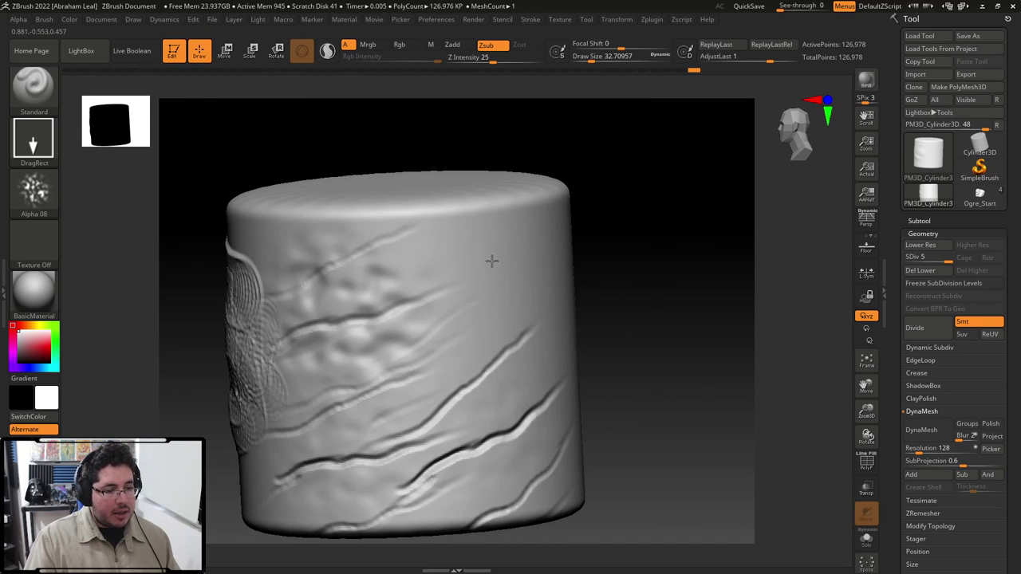
pyautogui.moveTo(492, 260); pyautogui.dragTo(608, 189)
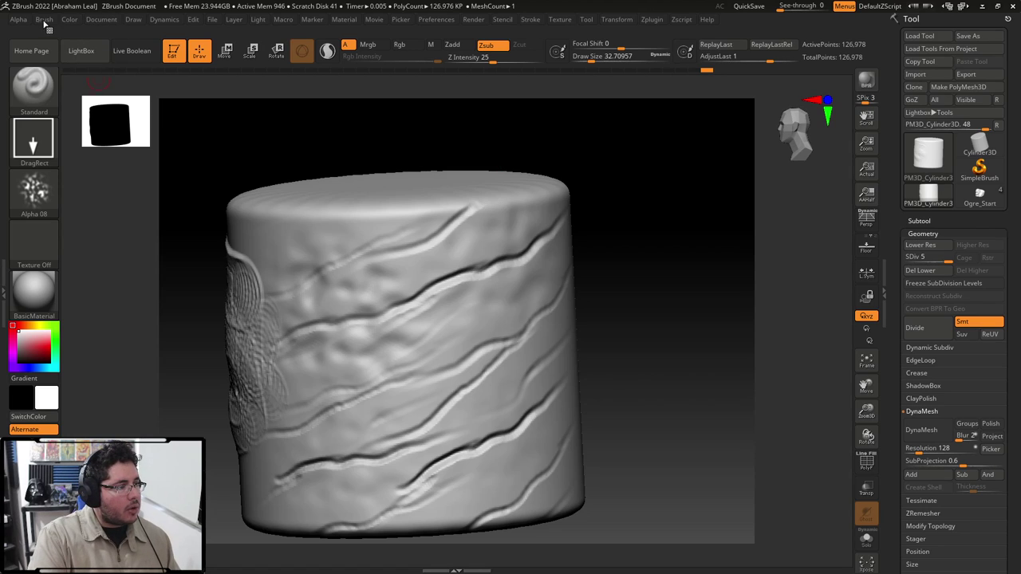
# Set the Standard brush's second alpha to Alpha Off in its Alpha and Texture settings.
pyautogui.click(44, 22)
pyautogui.moveTo(164, 520); pyautogui.dragTo(164, 255)
pyautogui.click(81, 365)
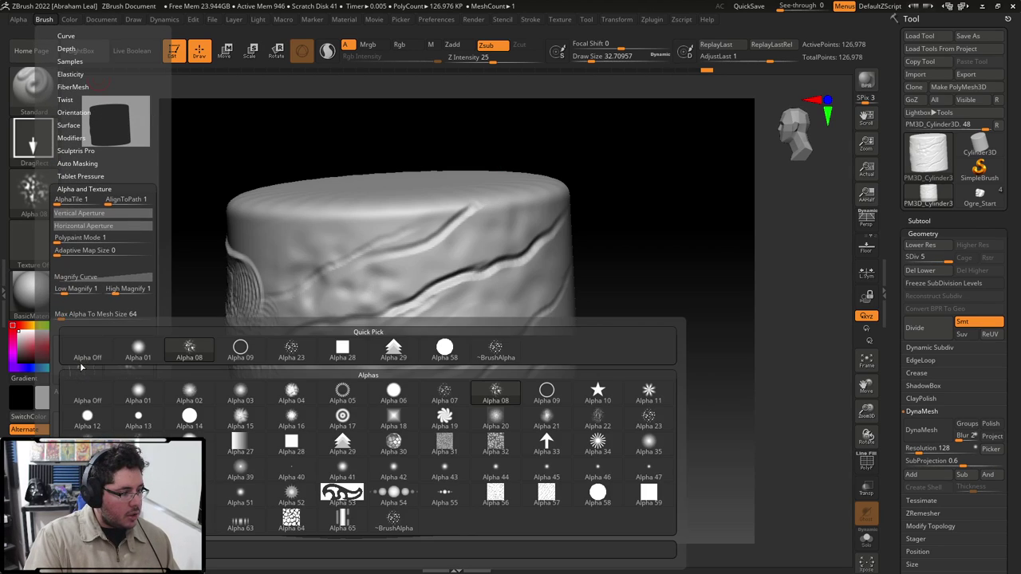
pyautogui.click(86, 352)
# Stamp plain Alpha 08 bumps in overlapping patches over the ridged area of the cylinder's side.
pyautogui.moveTo(455, 320); pyautogui.dragTo(543, 288)
pyautogui.moveTo(646, 254); pyautogui.dragTo(591, 279)
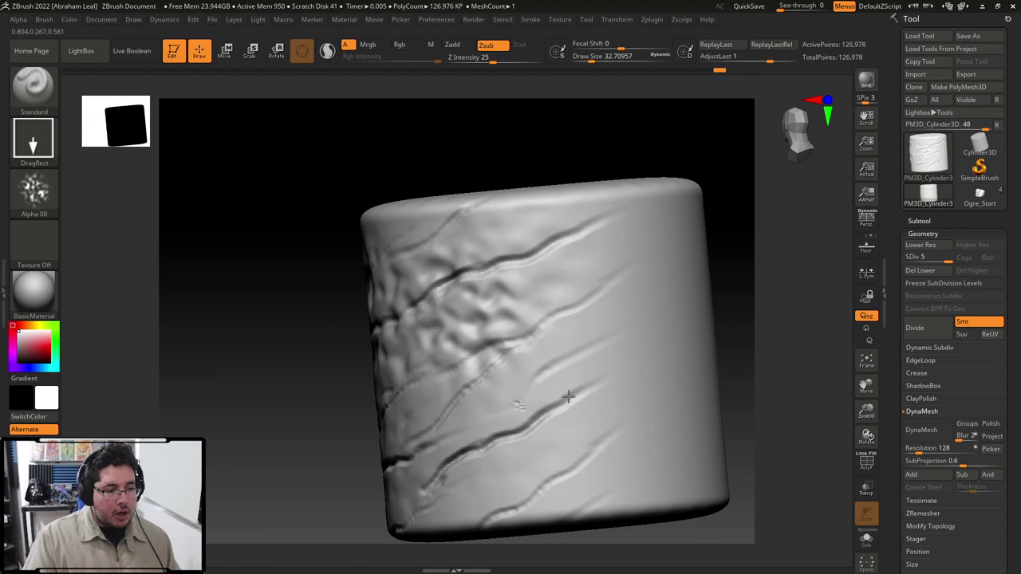
pyautogui.moveTo(569, 397); pyautogui.dragTo(591, 391)
pyautogui.keyDown('alt'); pyautogui.moveTo(717, 300); pyautogui.dragTo(596, 290); pyautogui.keyUp('alt')
pyautogui.moveTo(431, 239); pyautogui.dragTo(496, 267)
pyautogui.moveTo(474, 293); pyautogui.dragTo(534, 326)
pyautogui.moveTo(462, 359); pyautogui.dragTo(520, 392)
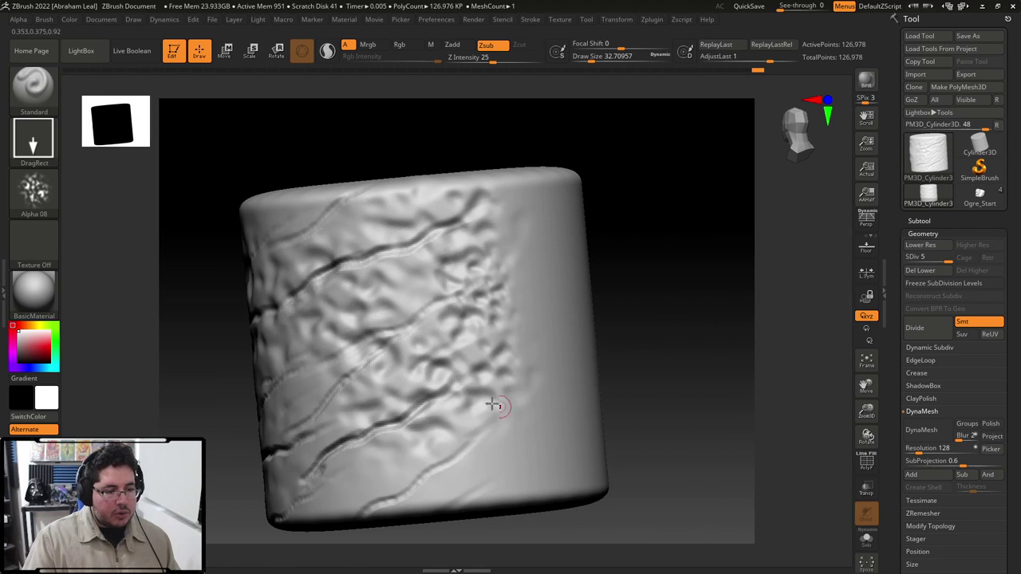
# Switch to the ZBrush features page in Chrome and view the Just the Right Alignment section.
pyautogui.hotkey('alt', 'Tab')
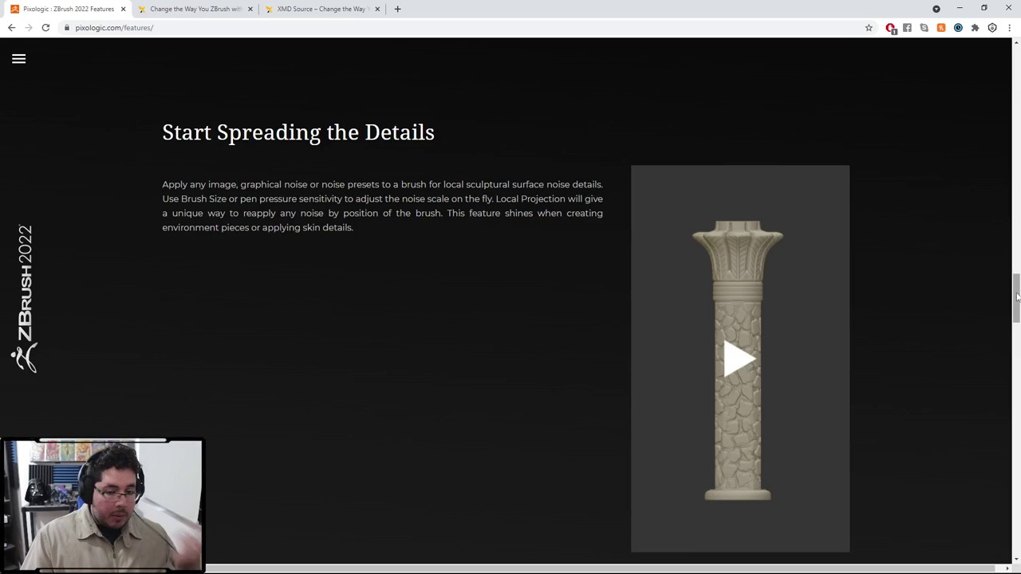
pyautogui.moveTo(1016, 296); pyautogui.dragTo(1016, 354)
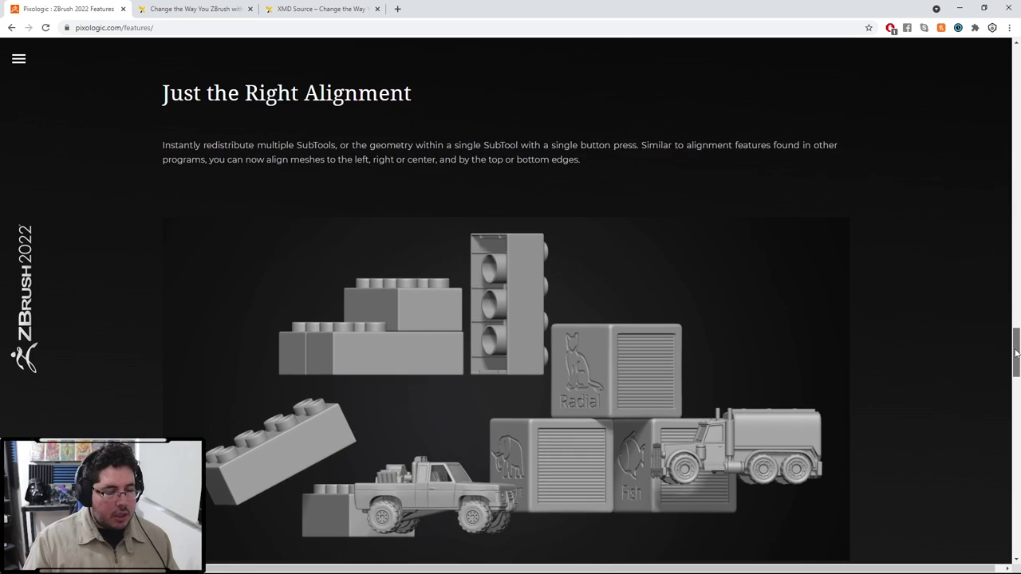
pyautogui.scroll(-1, 951, 344)
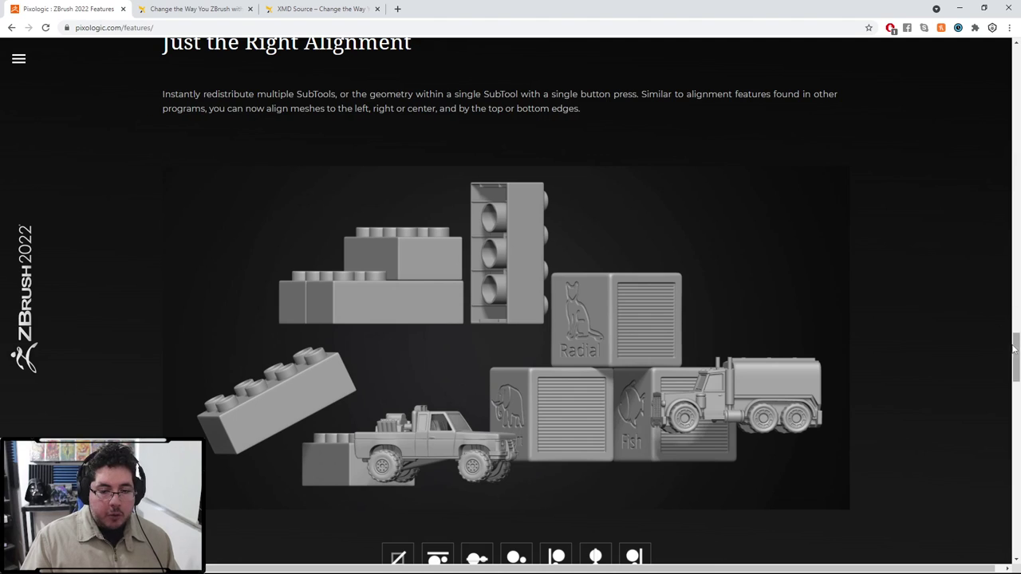
pyautogui.moveTo(1015, 346); pyautogui.dragTo(1016, 356)
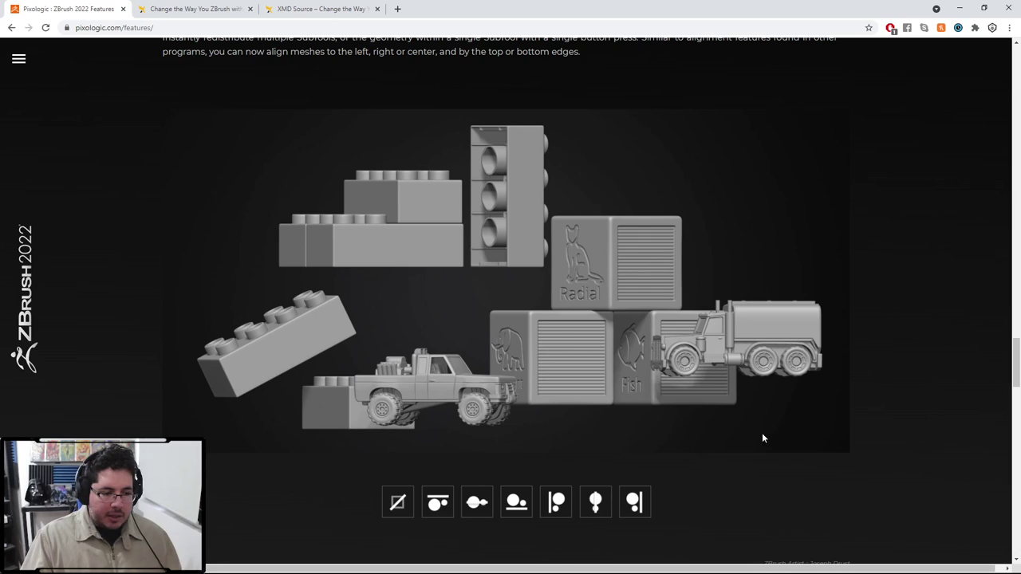
# Preview the horizontal-center, left, bottom, vertical-center and top alignments in the toy blocks and trucks demo.
pyautogui.click(604, 514)
pyautogui.click(557, 509)
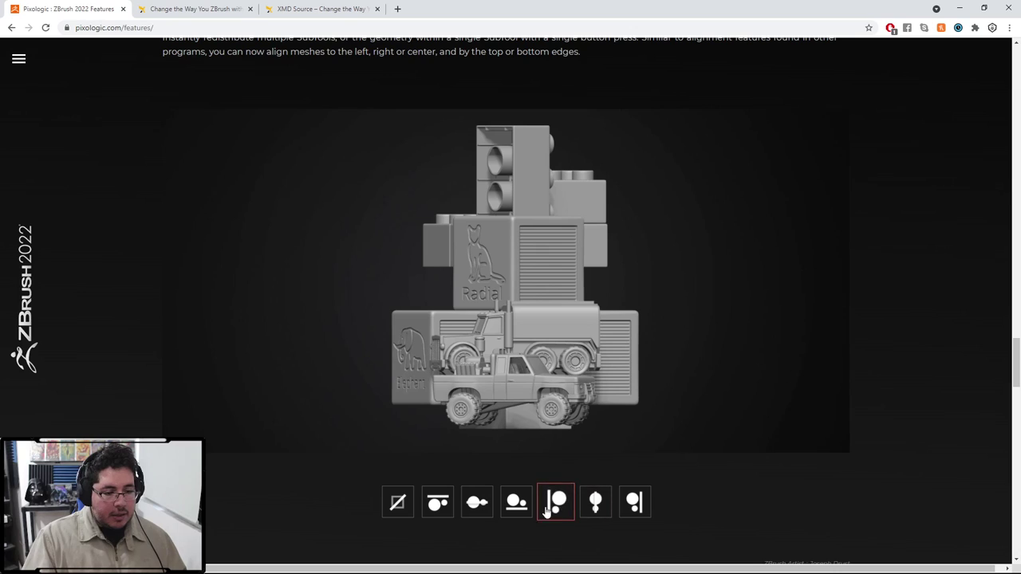
pyautogui.click(508, 510)
pyautogui.click(475, 508)
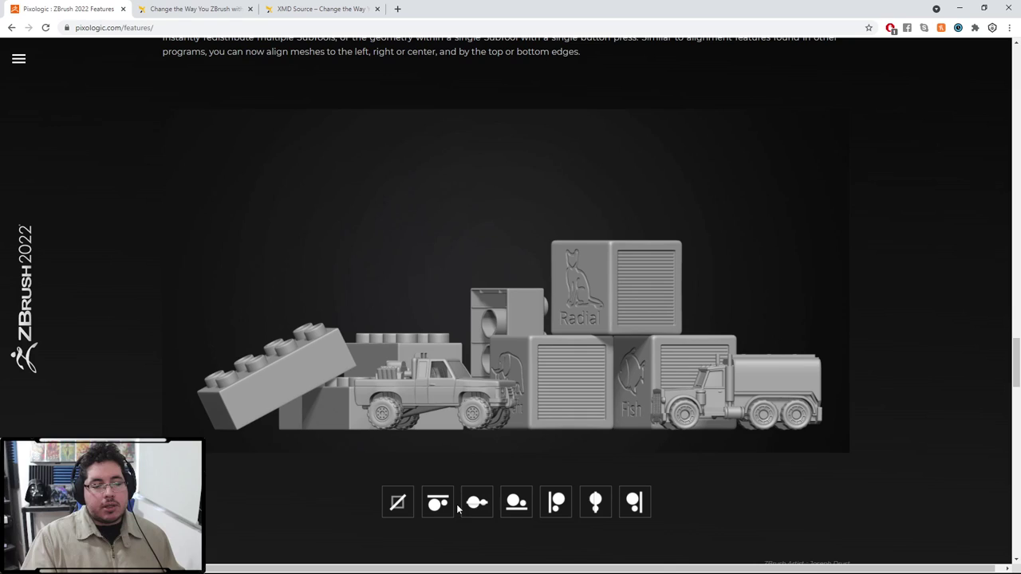
pyautogui.click(437, 504)
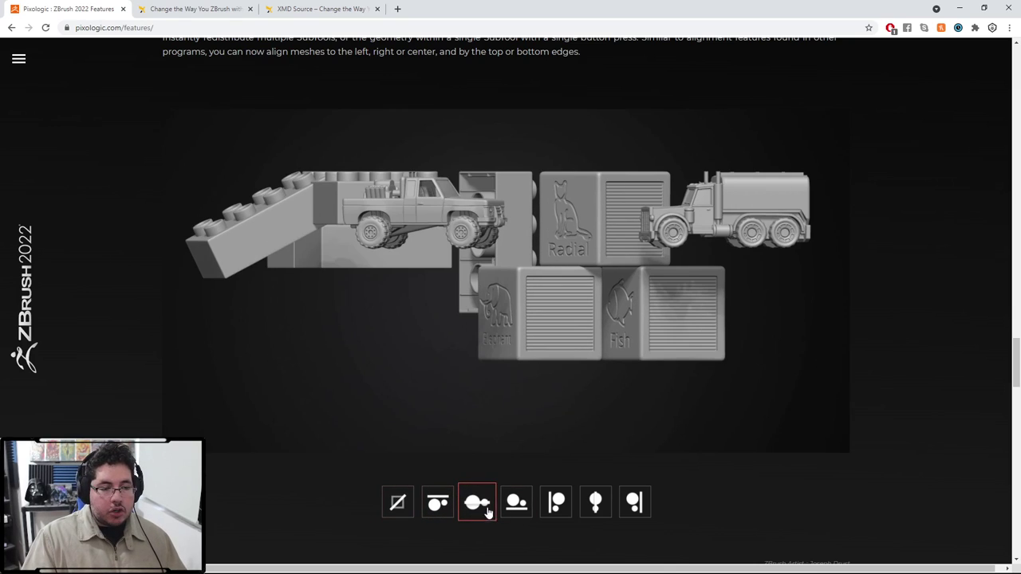
pyautogui.click(520, 504)
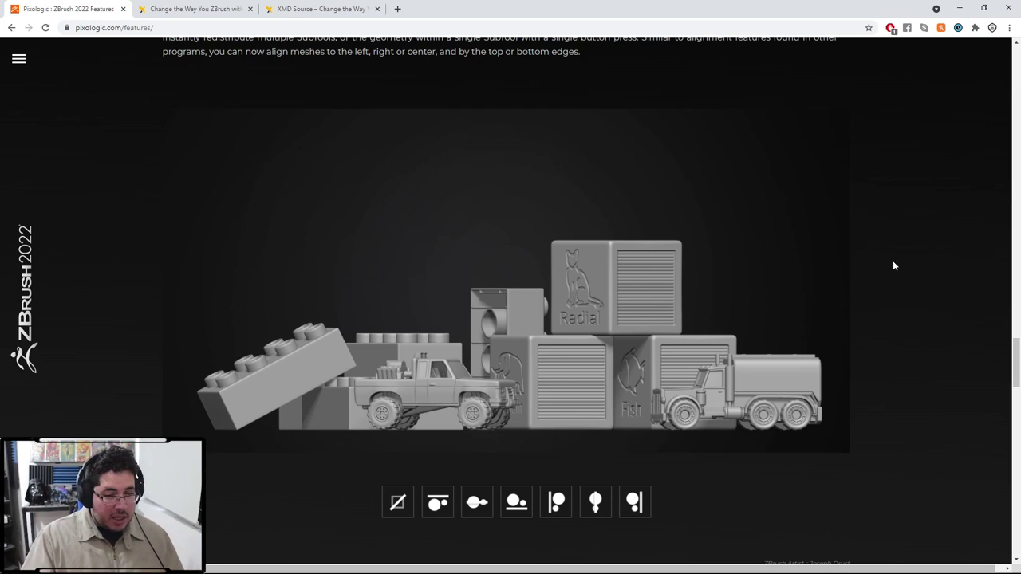
# Switch back to ZBrush and the cylinder from the features page and select the KnifeCurve brush.
pyautogui.scroll(-7, 624, 378)
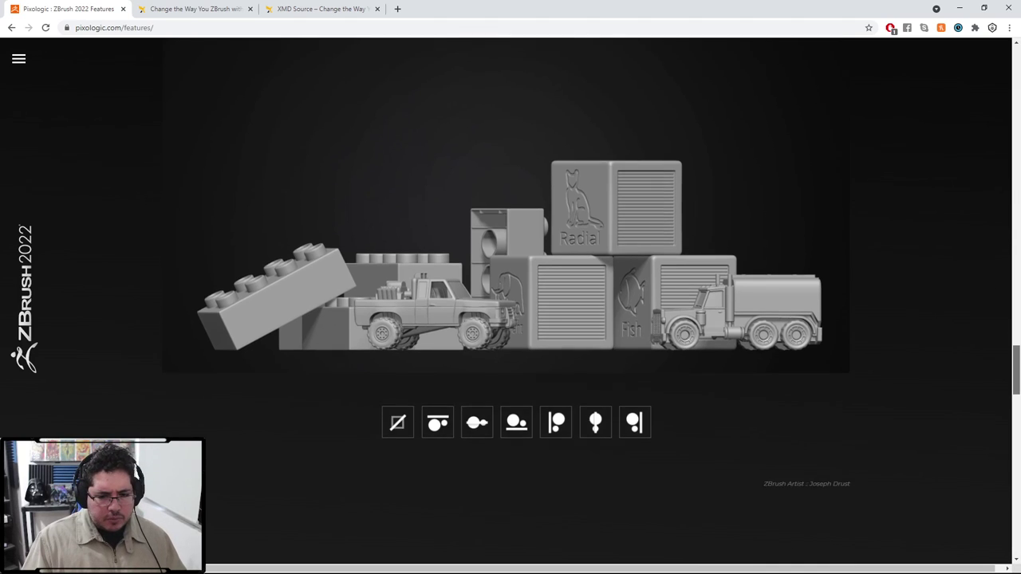
pyautogui.hotkey('alt', 'Tab')
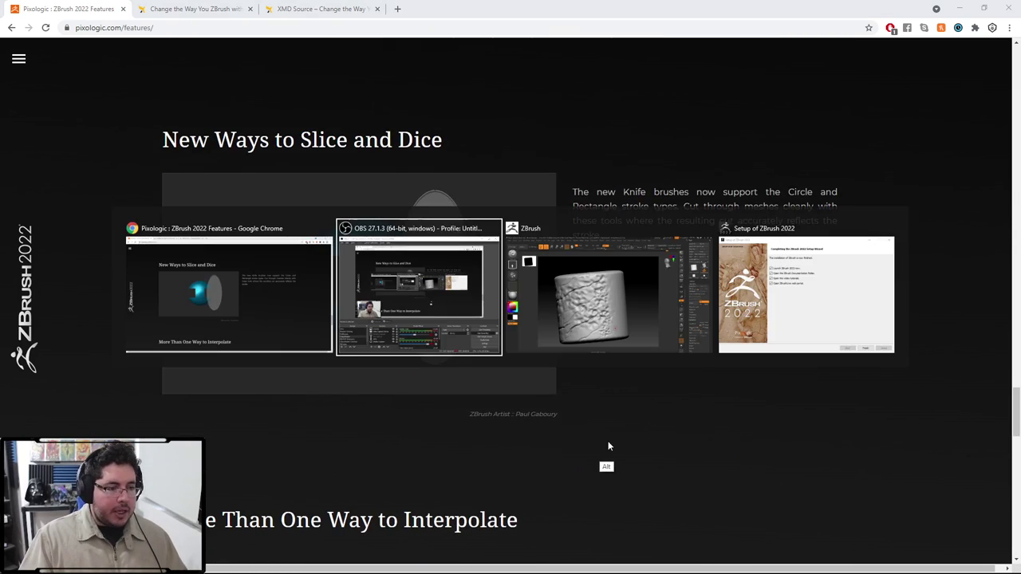
pyautogui.hotkey('alt', 'Tab')
pyautogui.keyDown('alt'); pyautogui.moveTo(658, 405); pyautogui.dragTo(637, 321); pyautogui.keyUp('alt')
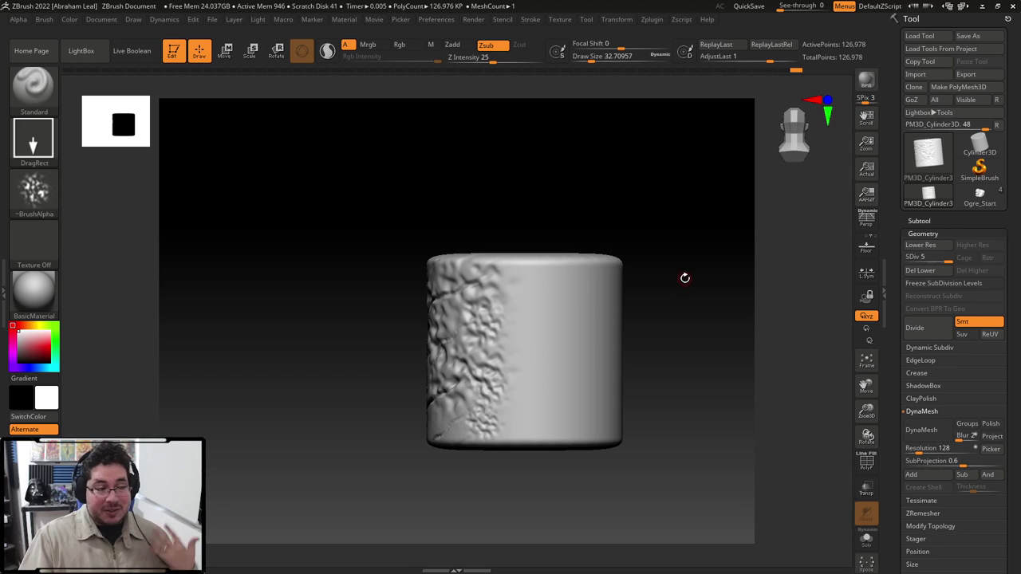
pyautogui.hotkey('ctrl', 'shift')
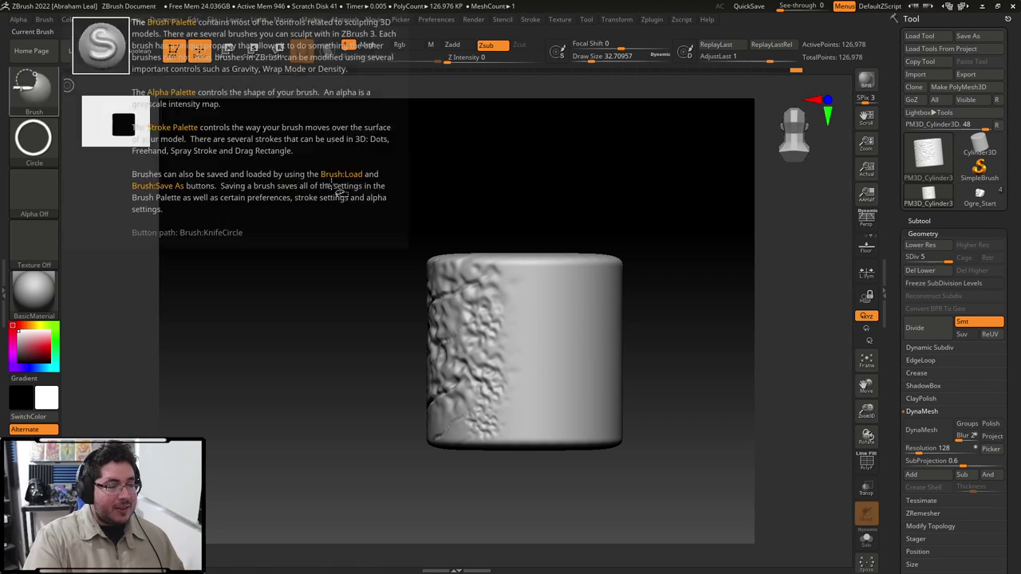
pyautogui.click(34, 87)
pyautogui.click(405, 151)
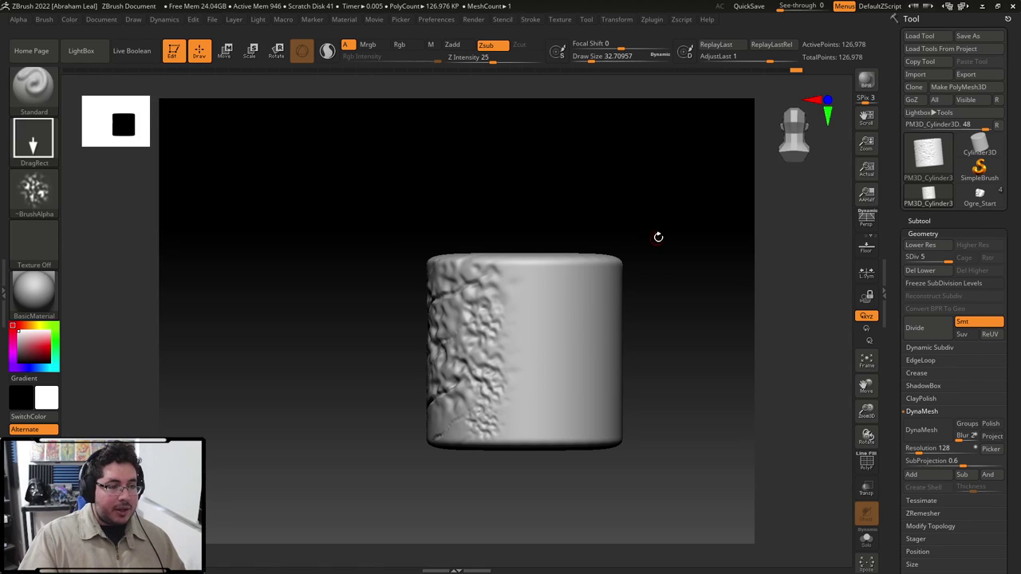
# Try a KnifeCurve cut across the cylinder, and convert the cylinder to DynaMesh at resolution 128.
pyautogui.keyDown('ctrl'); pyautogui.keyDown('shift'); pyautogui.moveTo(551, 196); pyautogui.dragTo(662, 435); pyautogui.keyUp('shift'); pyautogui.keyUp('ctrl')
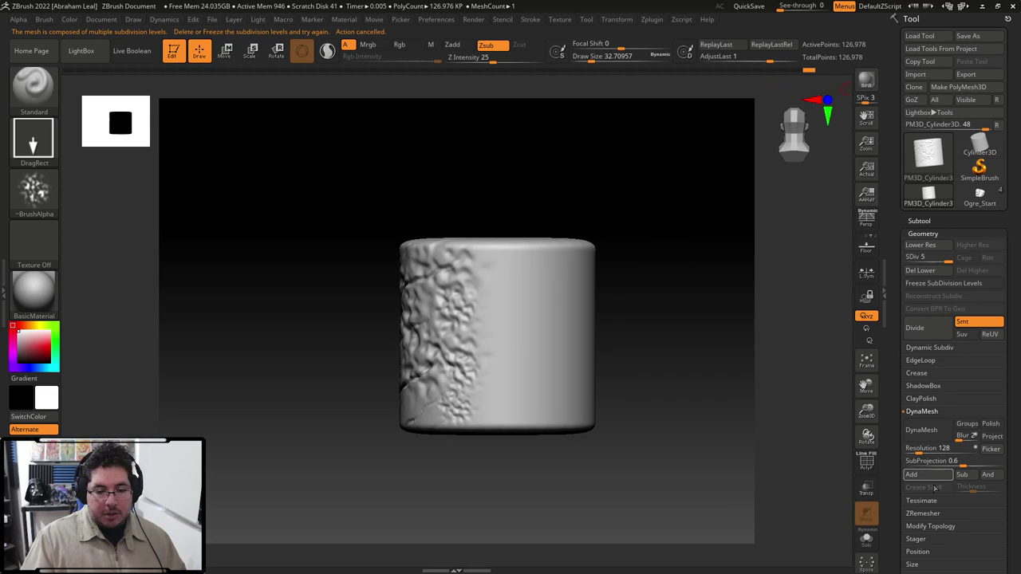
pyautogui.click(920, 437)
pyautogui.click(825, 459)
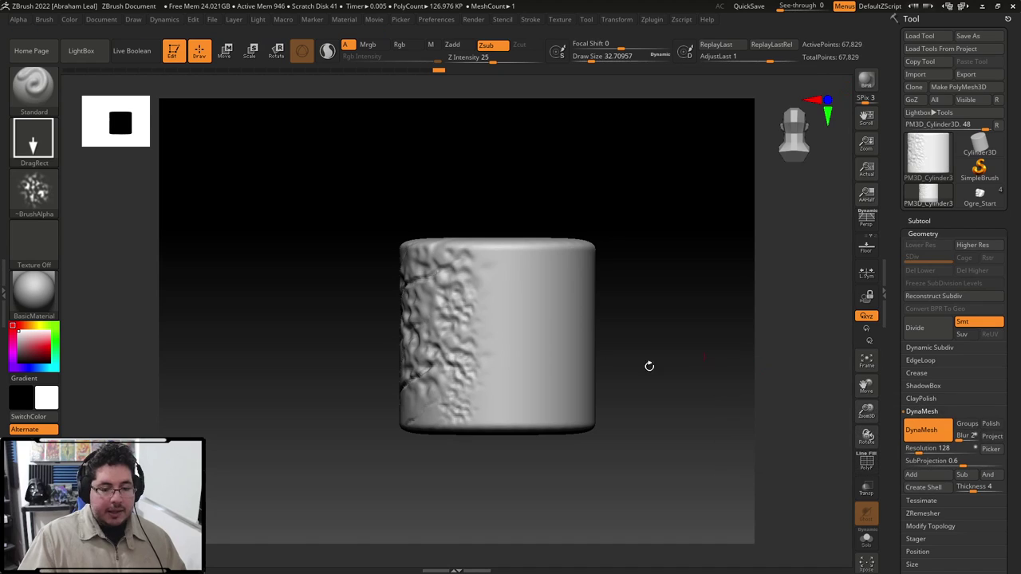
# Slice off the cylinder's upper corner diagonally and trim its smooth side with a vertical KnifeCurve cut.
pyautogui.keyDown('ctrl'); pyautogui.keyDown('shift'); pyautogui.moveTo(503, 178); pyautogui.dragTo(643, 319); pyautogui.keyUp('shift'); pyautogui.keyUp('ctrl')
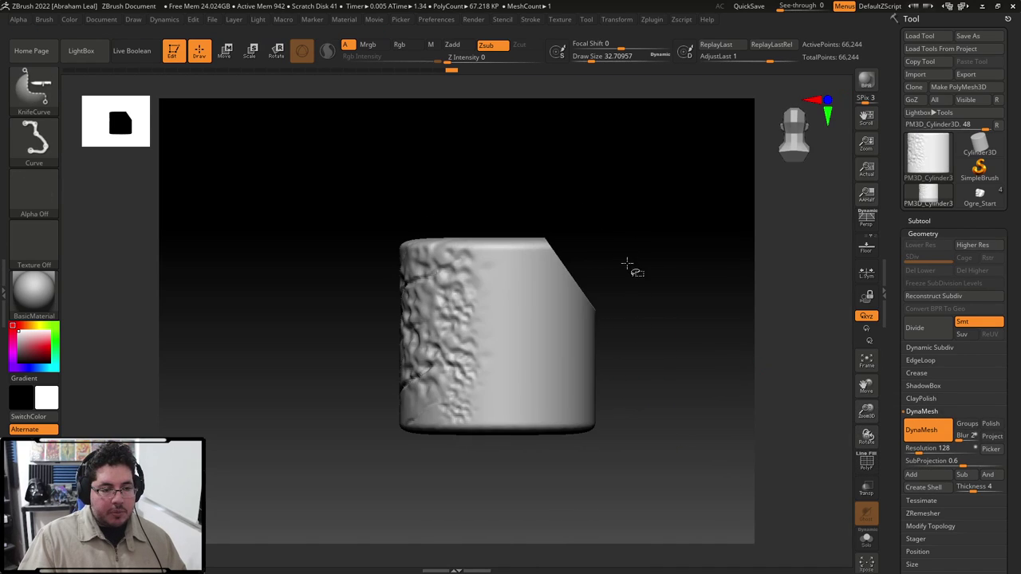
pyautogui.keyDown('ctrl'); pyautogui.keyDown('shift'); pyautogui.moveTo(575, 208); pyautogui.dragTo(572, 444); pyautogui.keyUp('shift'); pyautogui.keyUp('ctrl')
pyautogui.moveTo(631, 343); pyautogui.dragTo(590, 323)
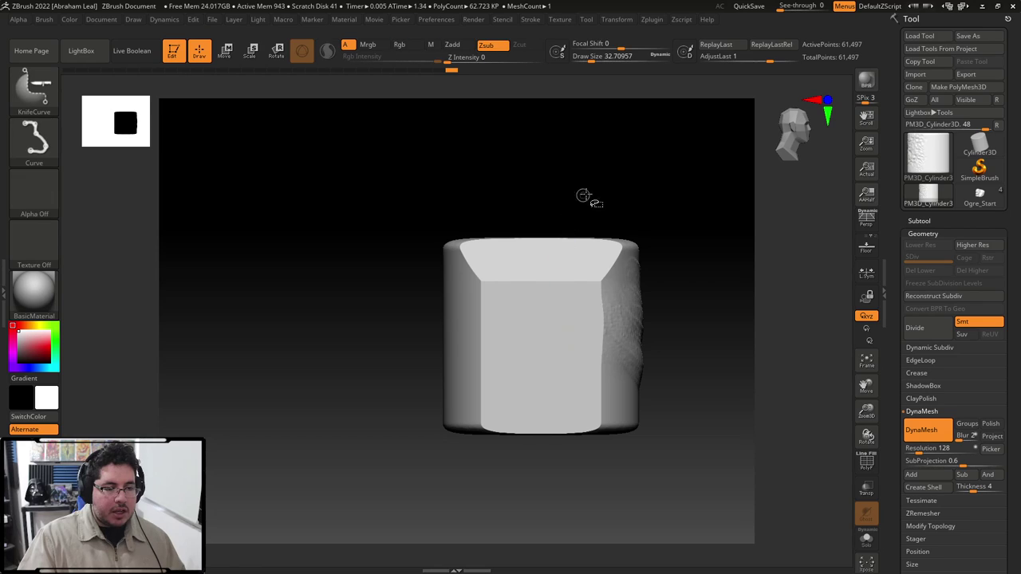
# Undo a trial KnifeCurve cut and trim the cylinder's rough side with a near-vertical KnifeCurve cut.
pyautogui.keyDown('ctrl'); pyautogui.keyDown('shift'); pyautogui.moveTo(586, 198); pyautogui.dragTo(606, 568); pyautogui.keyUp('shift'); pyautogui.keyUp('ctrl')
pyautogui.hotkey('ctrl', 'z')
pyautogui.keyDown('shift'); pyautogui.moveTo(643, 240); pyautogui.dragTo(633, 251); pyautogui.keyUp('shift')
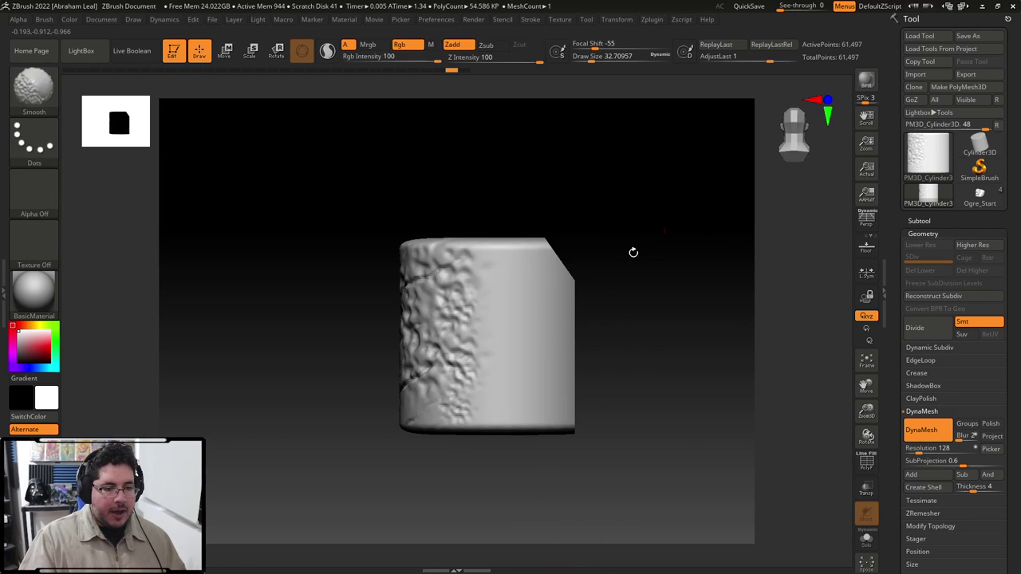
pyautogui.keyDown('ctrl'); pyautogui.keyDown('shift'); pyautogui.moveTo(574, 188); pyautogui.dragTo(572, 482); pyautogui.keyUp('shift'); pyautogui.keyUp('ctrl')
pyautogui.moveTo(634, 327)
pyautogui.mouseDown()
pyautogui.moveTo(588, 353)
pyautogui.moveTo(574, 323)
pyautogui.mouseUp()
pyautogui.keyDown('ctrl'); pyautogui.keyDown('shift'); pyautogui.moveTo(564, 201); pyautogui.dragTo(586, 477); pyautogui.keyUp('shift'); pyautogui.keyUp('ctrl')
# Slice off the upper corner above the newly trimmed side with a diagonal KnifeCurve cut.
pyautogui.moveTo(678, 281); pyautogui.dragTo(639, 290)
pyautogui.moveTo(475, 213)
pyautogui.keyDown('ctrl'); pyautogui.keyDown('shift'); pyautogui.mouseDown()
pyautogui.moveTo(647, 387)
pyautogui.moveTo(675, 280)
pyautogui.moveTo(620, 279)
pyautogui.mouseUp(); pyautogui.keyUp('shift'); pyautogui.keyUp('ctrl')
pyautogui.moveTo(518, 165)
pyautogui.keyDown('ctrl'); pyautogui.keyDown('shift'); pyautogui.mouseDown()
pyautogui.moveTo(518, 344)
pyautogui.moveTo(603, 351)
pyautogui.mouseUp(); pyautogui.keyUp('shift'); pyautogui.keyUp('ctrl')
# Try an angular KnifeCurve notch in the block's steep trimmed side, inspect it up close and undo it.
pyautogui.keyDown('ctrl'); pyautogui.keyDown('shift'); pyautogui.moveTo(668, 328); pyautogui.dragTo(523, 327); pyautogui.keyUp('shift'); pyautogui.keyUp('ctrl')
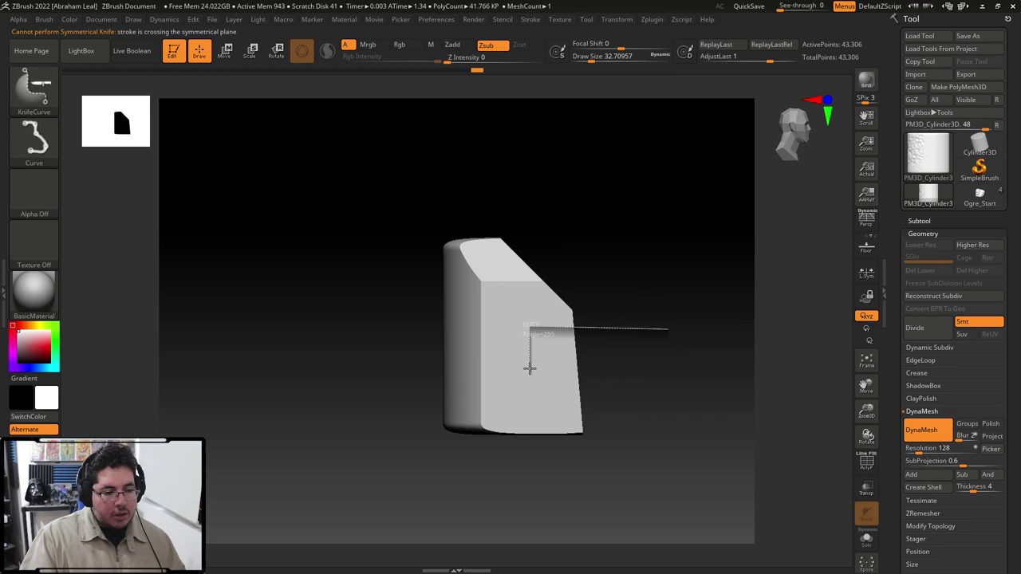
pyautogui.moveTo(581, 369)
pyautogui.keyDown('ctrl'); pyautogui.keyDown('shift'); pyautogui.mouseDown()
pyautogui.moveTo(638, 364)
pyautogui.moveTo(599, 373)
pyautogui.mouseUp(); pyautogui.keyUp('shift'); pyautogui.keyUp('ctrl')
pyautogui.keyDown('alt'); pyautogui.moveTo(638, 338); pyautogui.dragTo(612, 422); pyautogui.keyUp('alt')
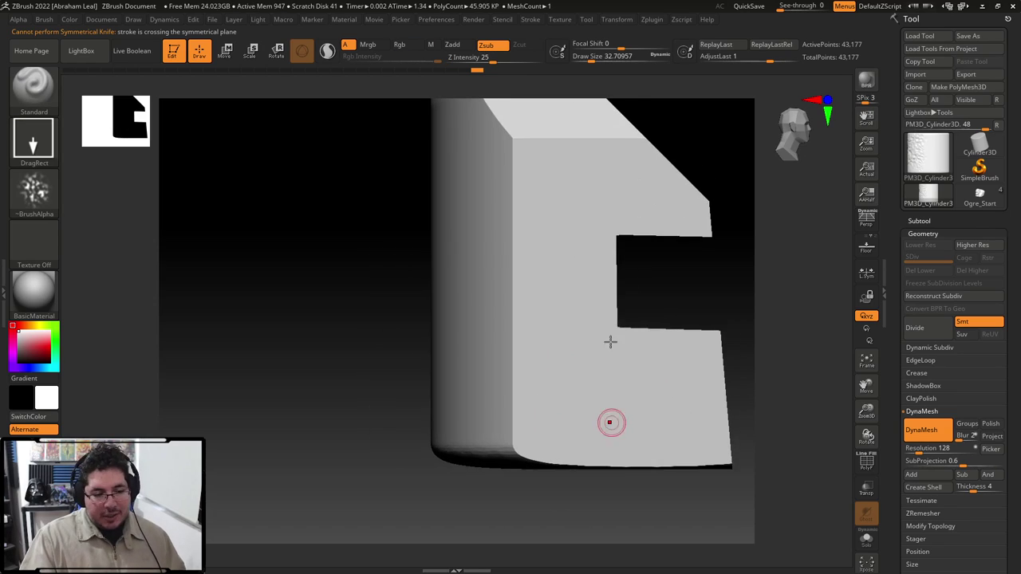
pyautogui.keyDown('alt'); pyautogui.moveTo(728, 246); pyautogui.dragTo(543, 298); pyautogui.keyUp('alt')
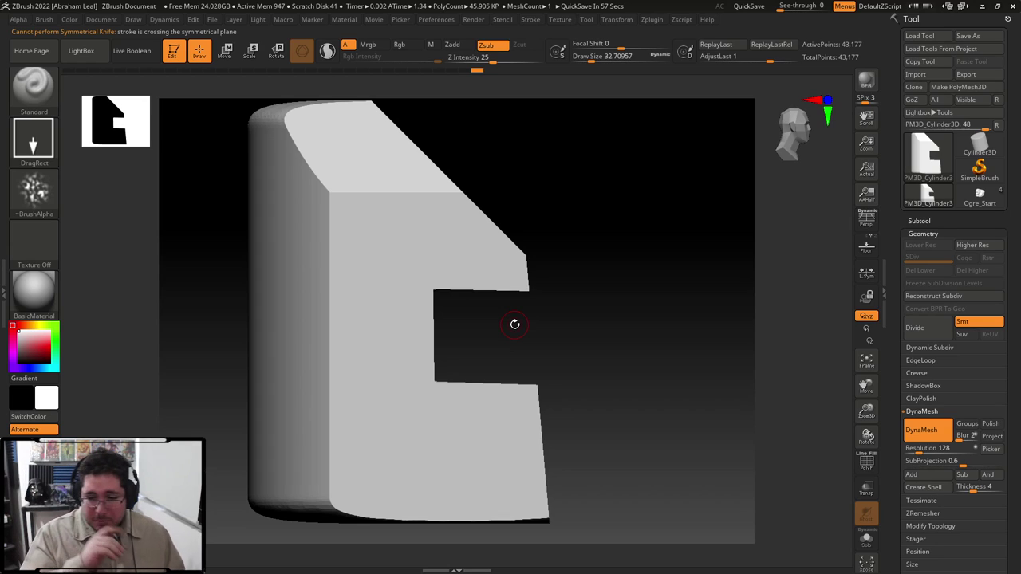
pyautogui.keyDown('alt'); pyautogui.moveTo(625, 385); pyautogui.dragTo(599, 350); pyautogui.keyUp('alt')
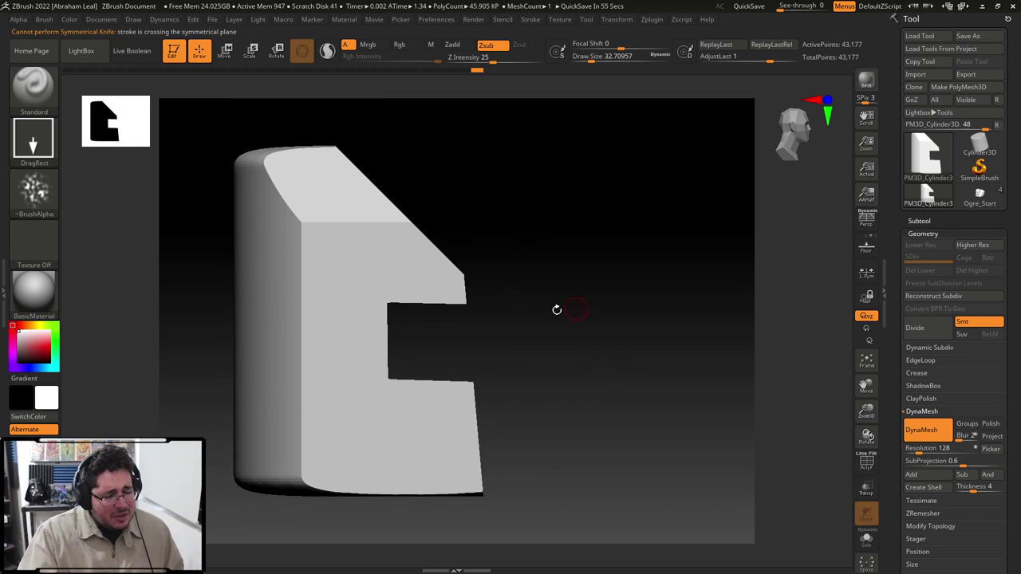
pyautogui.keyDown('alt'); pyautogui.moveTo(460, 308); pyautogui.dragTo(499, 284); pyautogui.keyUp('alt')
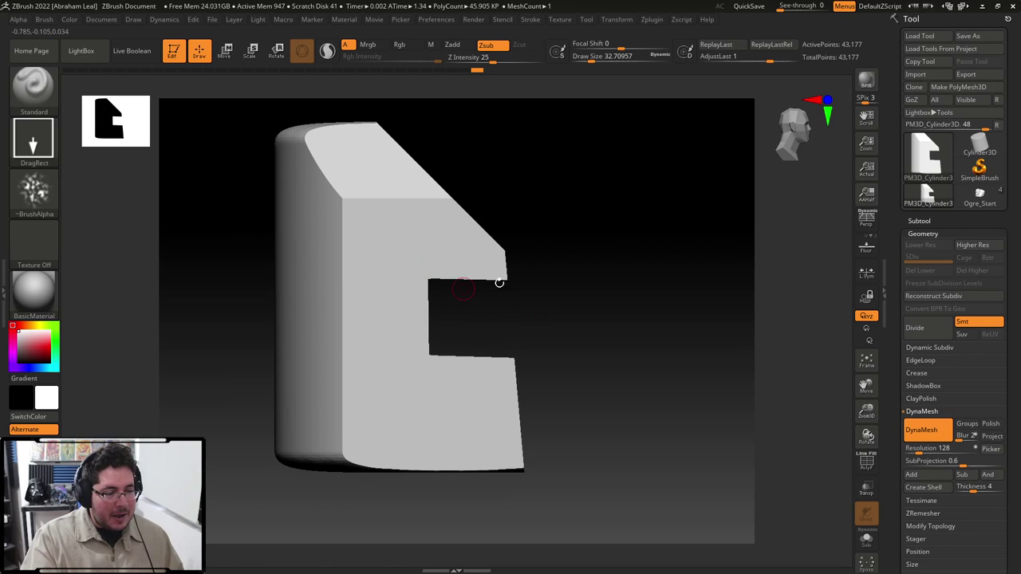
pyautogui.hotkey('ctrl', 'z')
# Select the KnifeRect brush and cut two stacked rectangular notches into the block's trimmed side to form an E shape.
pyautogui.keyDown('ctrl'); pyautogui.keyDown('shift'); pyautogui.click(35, 91); pyautogui.keyUp('shift'); pyautogui.keyUp('ctrl')
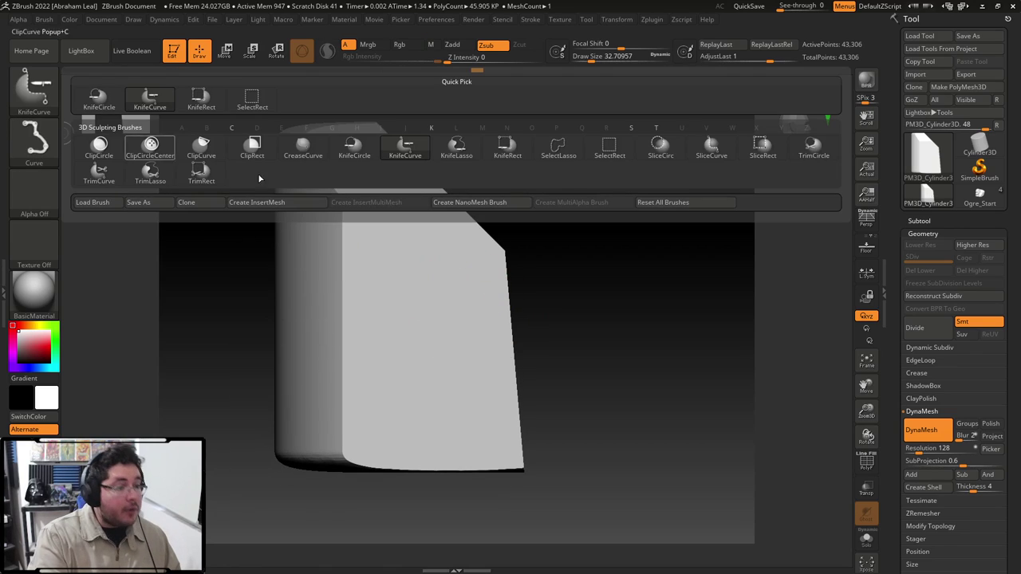
pyautogui.click(502, 152)
pyautogui.moveTo(599, 273); pyautogui.dragTo(398, 328)
pyautogui.moveTo(610, 367); pyautogui.dragTo(397, 404)
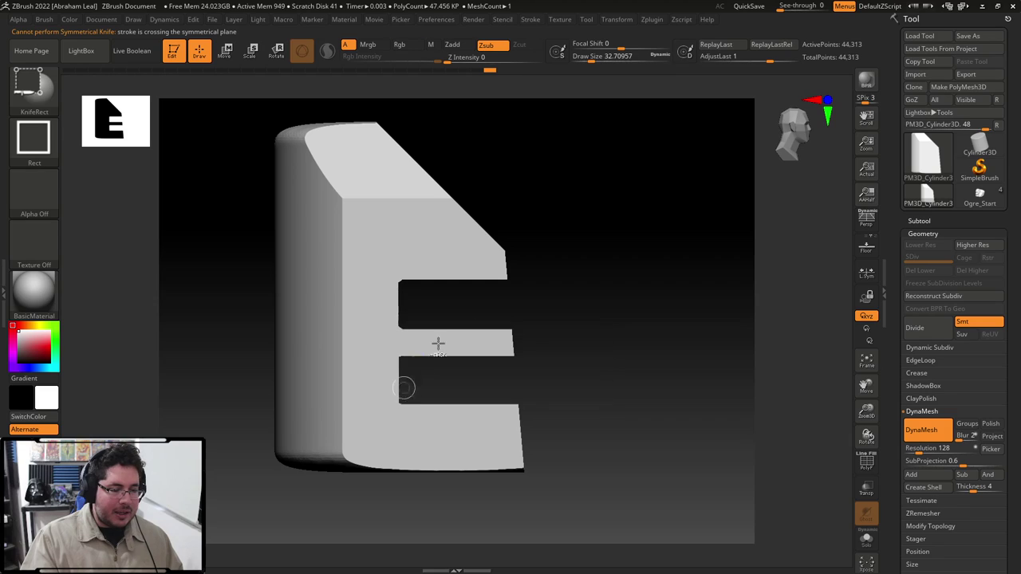
pyautogui.keyDown('alt'); pyautogui.moveTo(556, 318); pyautogui.dragTo(569, 293); pyautogui.keyUp('alt')
pyautogui.keyDown('ctrl'); pyautogui.keyDown('shift'); pyautogui.moveTo(473, 361); pyautogui.dragTo(495, 364); pyautogui.keyUp('shift'); pyautogui.keyUp('ctrl')
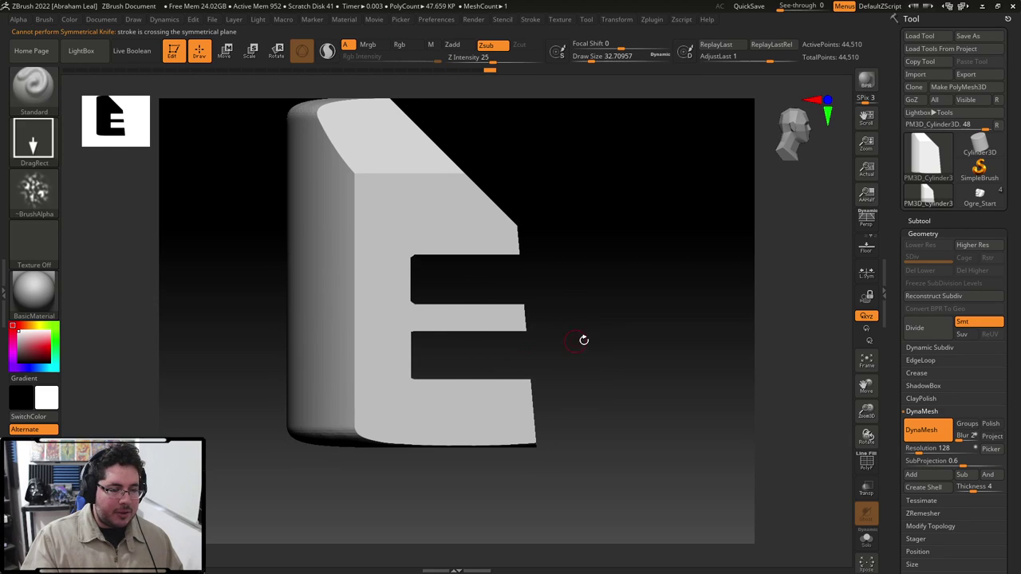
pyautogui.keyDown('alt'); pyautogui.moveTo(583, 340); pyautogui.dragTo(484, 360); pyautogui.keyUp('alt')
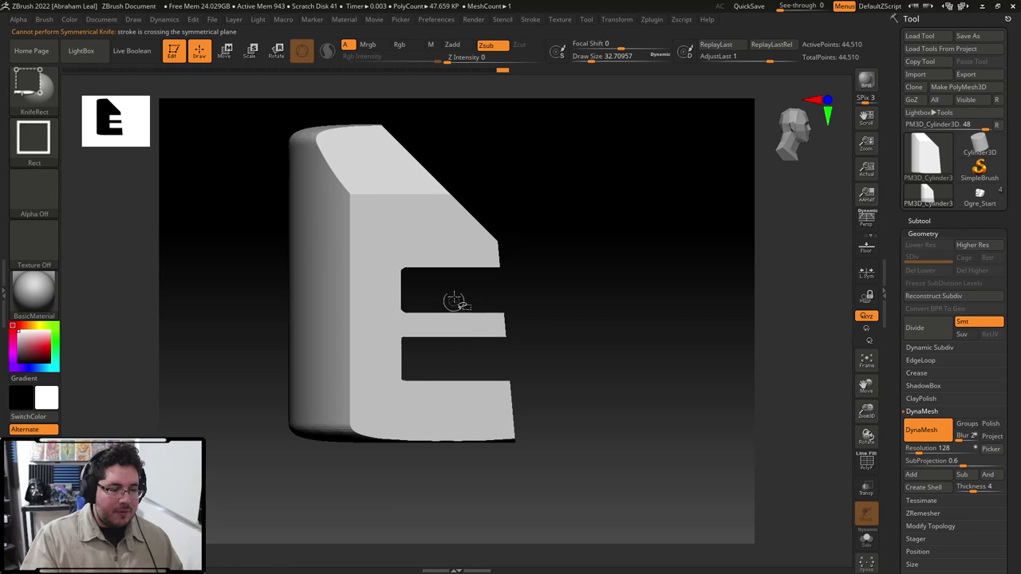
# Dismiss the crash recovery messages and relaunch ZBrush 2022 from the system search.
pyautogui.click(583, 329)
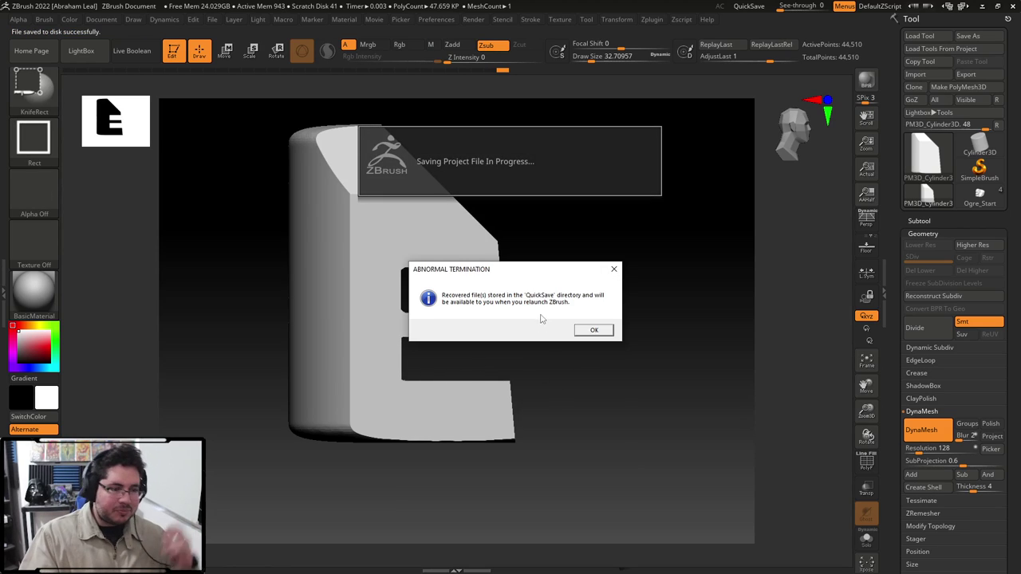
pyautogui.click(590, 329)
pyautogui.press('super')
pyautogui.write('zbrush')
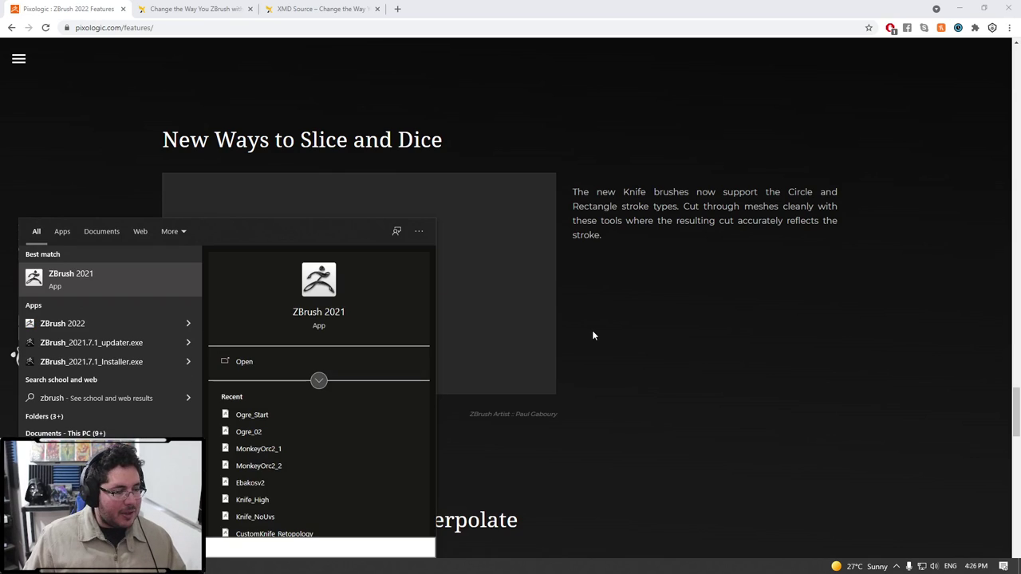
pyautogui.press('Down')
pyautogui.press('Return')
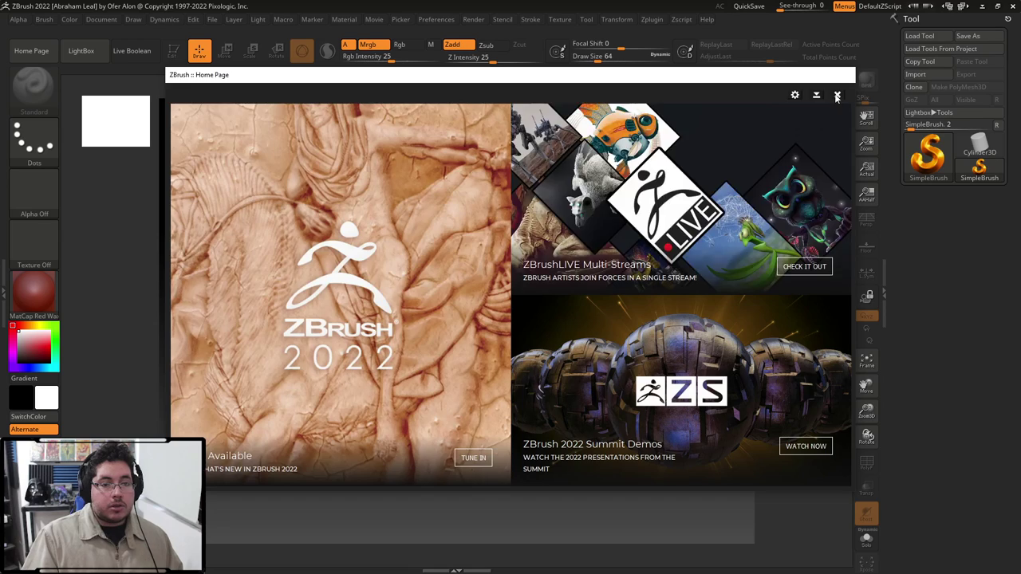
# Close the startup Home Page and hide LightBox to clear the workspace.
pyautogui.click(836, 94)
pyautogui.click(592, 332)
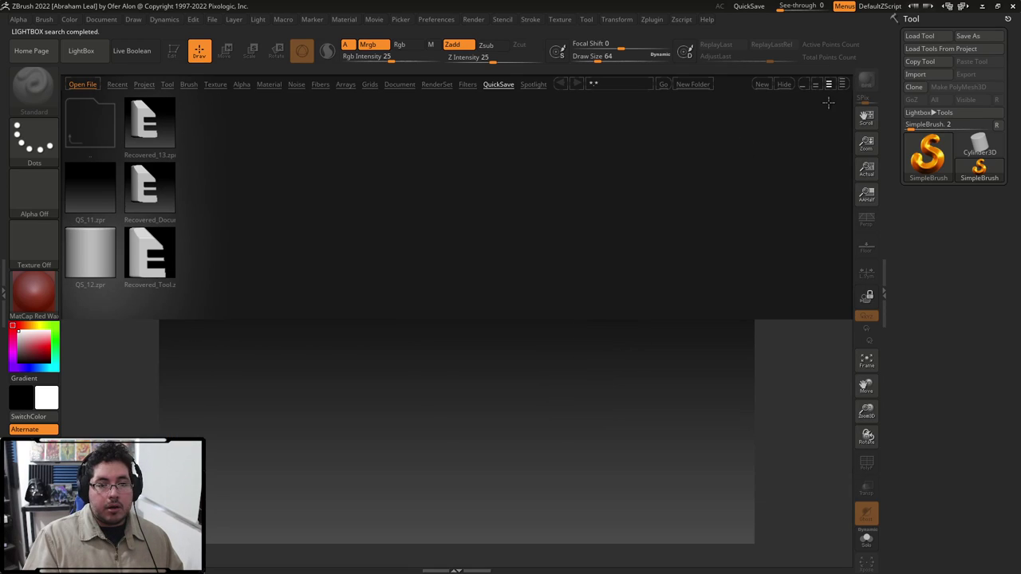
pyautogui.click(81, 50)
# Switch to the ZBrush 2022 features page in Chrome and read the stroke interpolation and XMD ToolBox sections.
pyautogui.hotkey('alt', 'Tab')
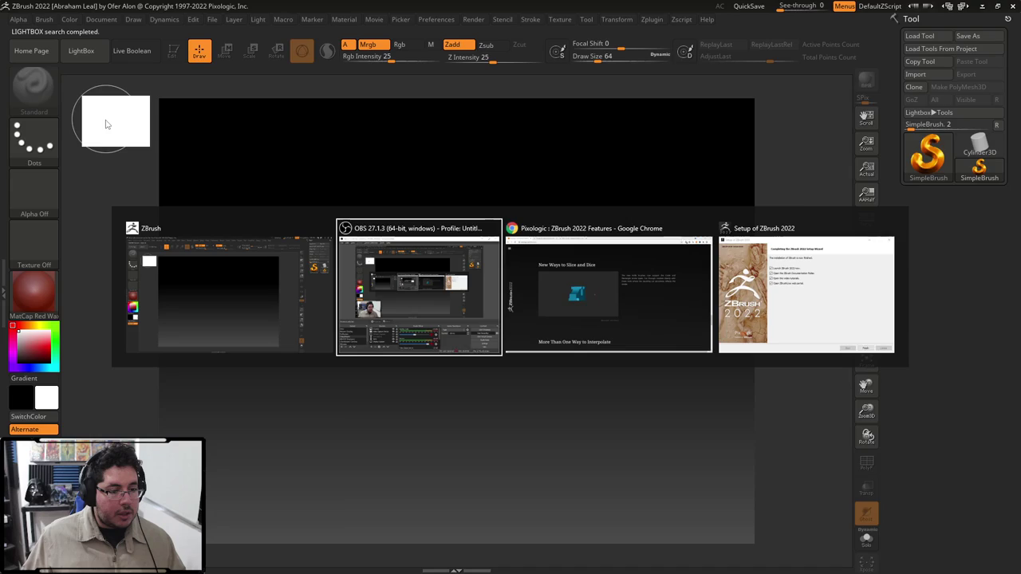
pyautogui.scroll(-4, 194, 379)
pyautogui.scroll(-1, 193, 378)
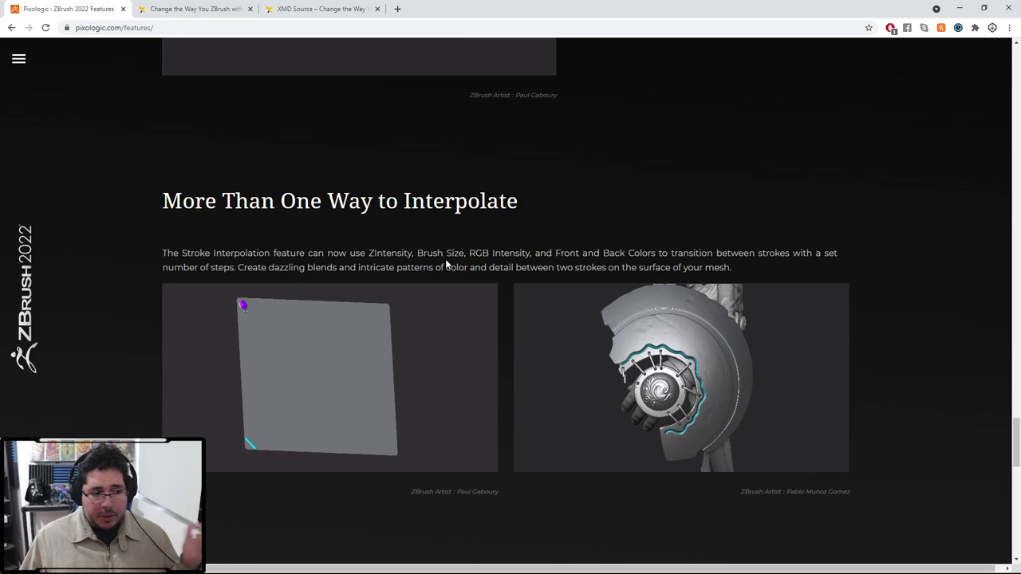
pyautogui.scroll(-5, 446, 247)
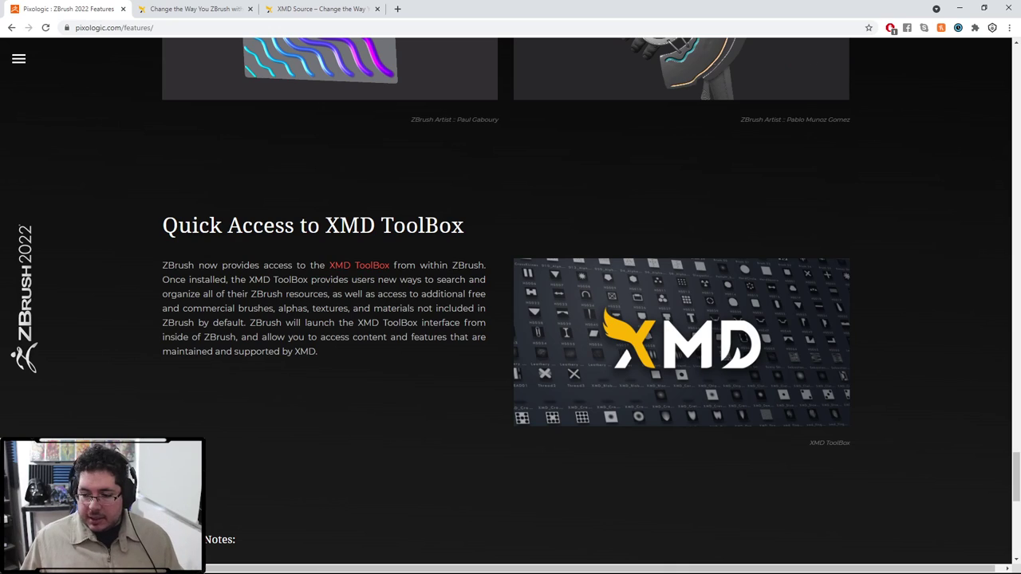
pyautogui.scroll(-2, 661, 341)
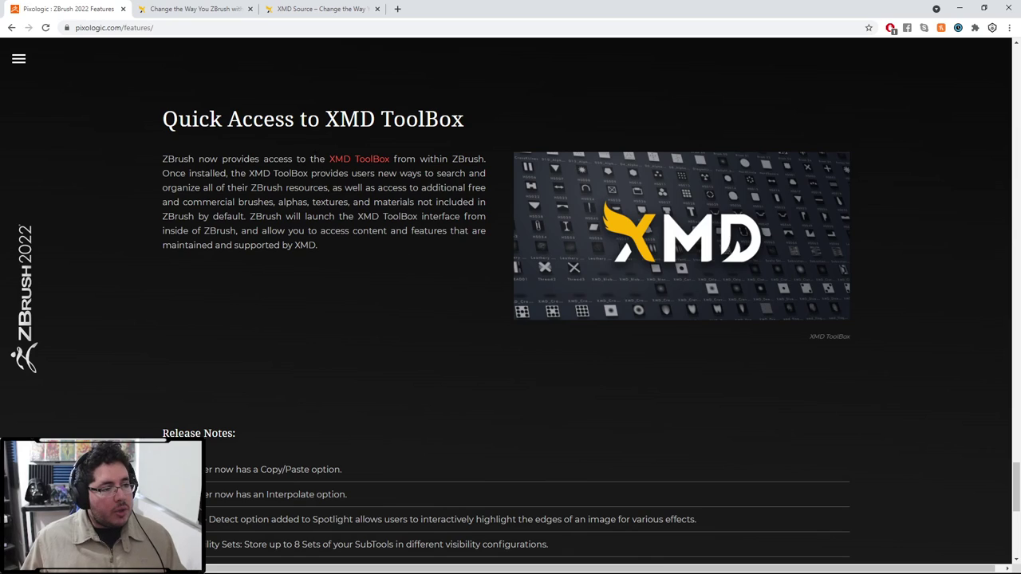
# Open the linked XMD ToolBox website and look through its free brush sets.
pyautogui.click(363, 162)
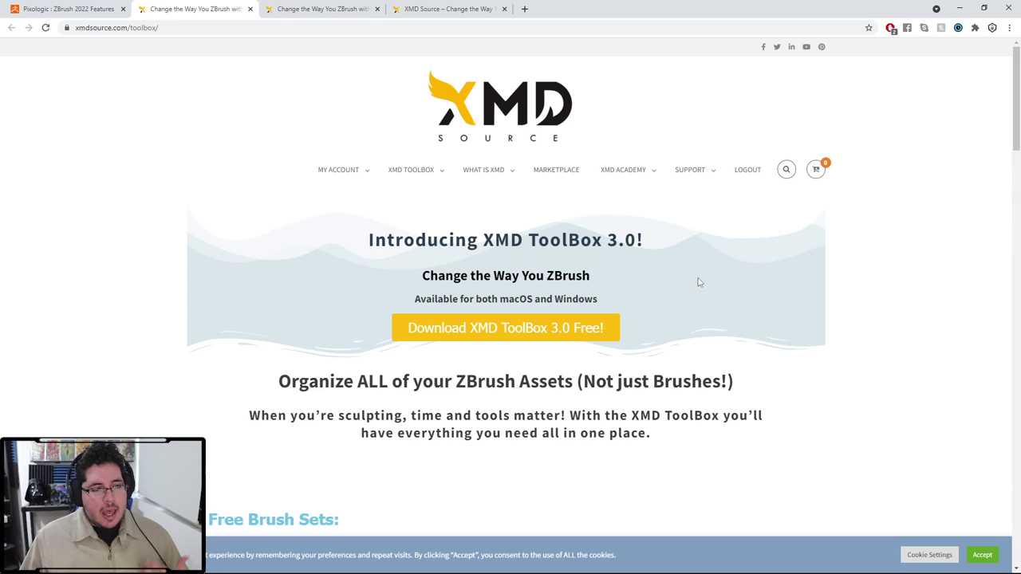
pyautogui.scroll(-5, 697, 282)
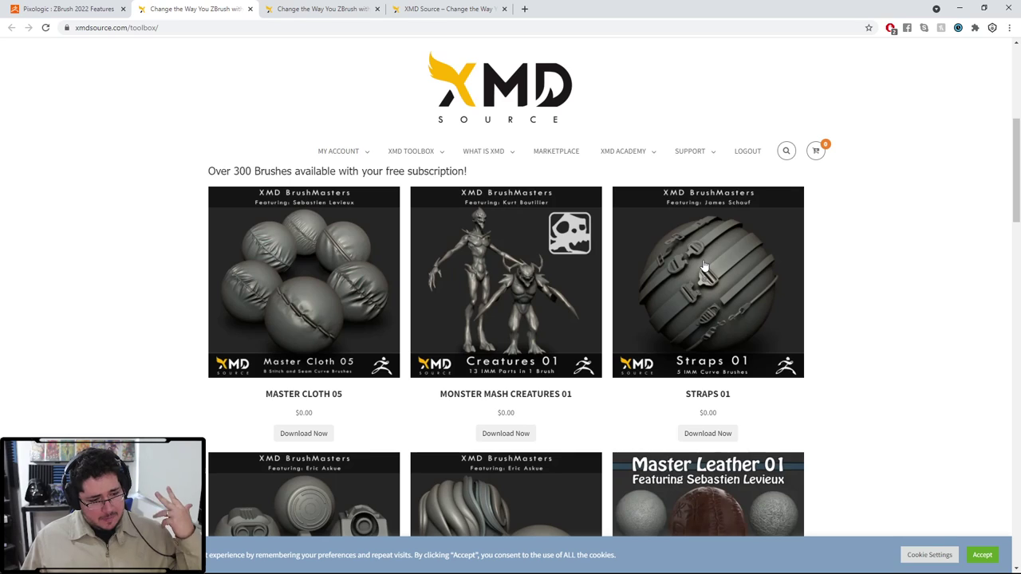
pyautogui.scroll(-3, 704, 267)
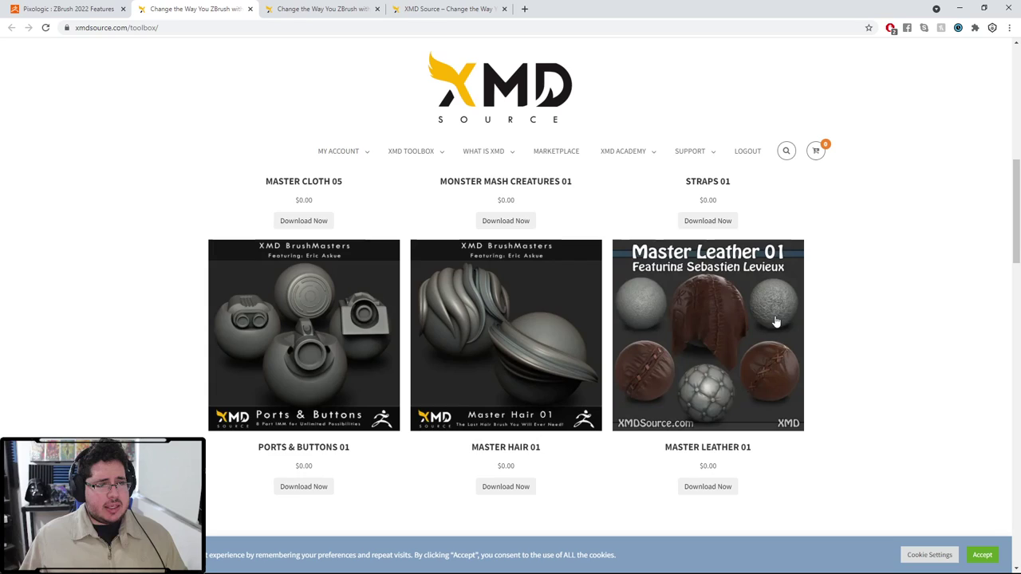
pyautogui.scroll(3, 706, 293)
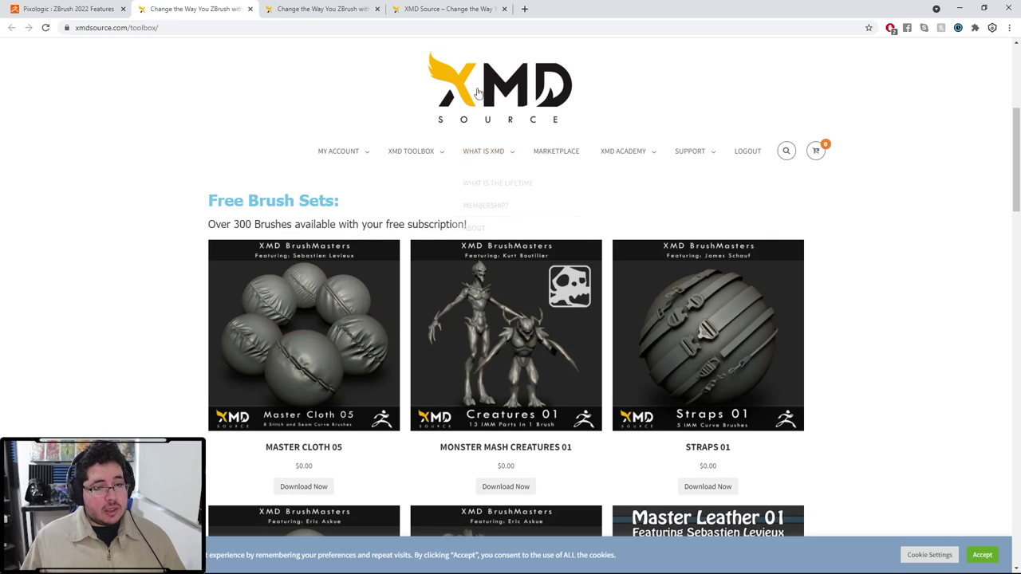
# Reopen the XMD ToolBox site from the features page, view its quick setup guide video, pause it and close the tab.
pyautogui.click(85, 7)
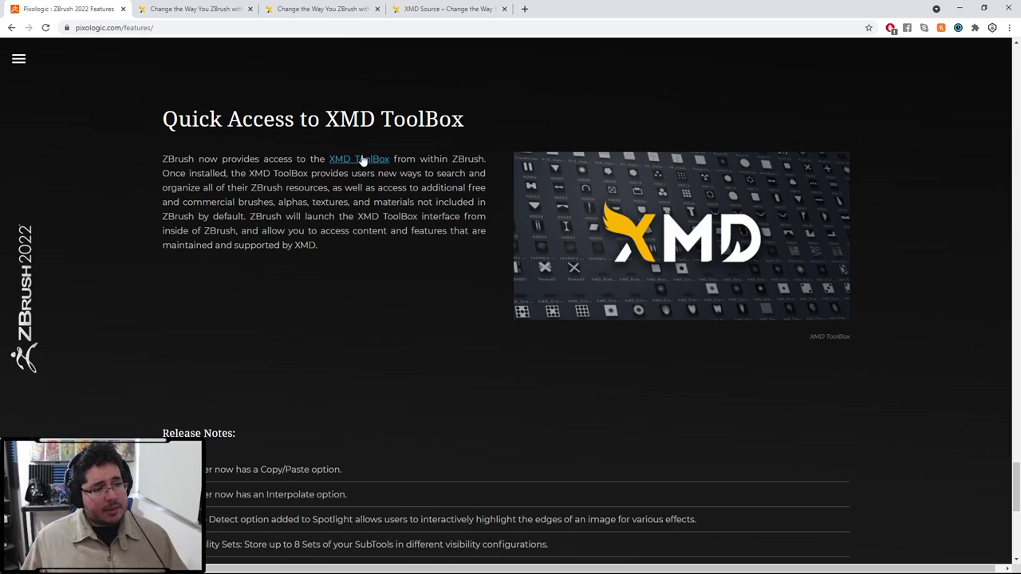
pyautogui.click(362, 160)
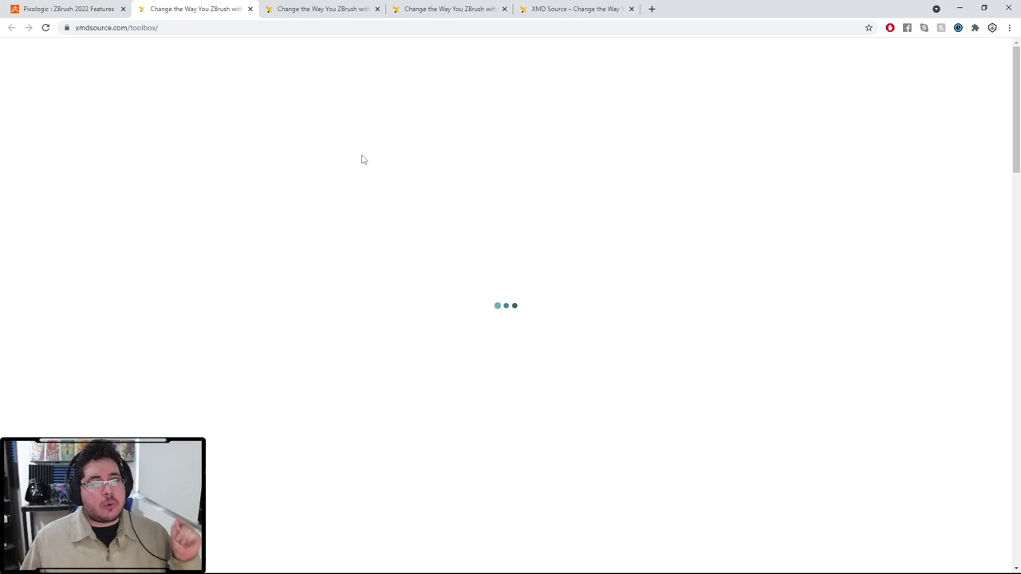
pyautogui.moveTo(434, 174)
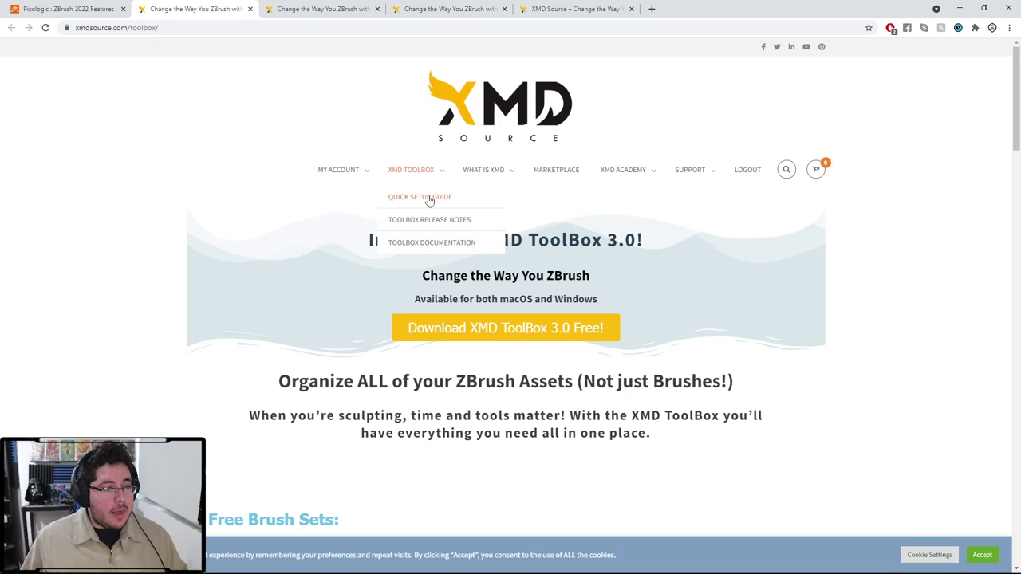
pyautogui.click(428, 197)
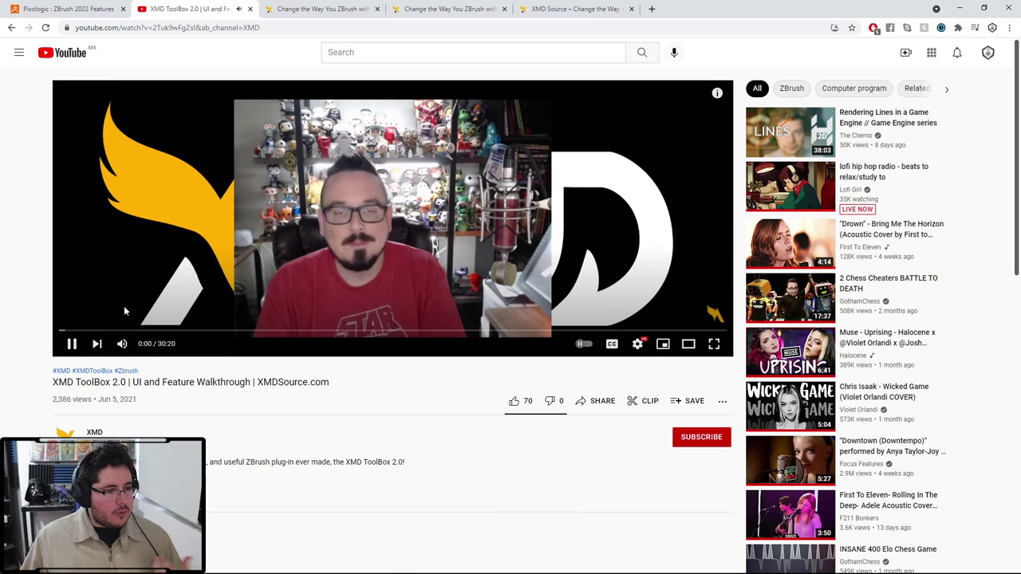
pyautogui.click(71, 343)
pyautogui.click(249, 9)
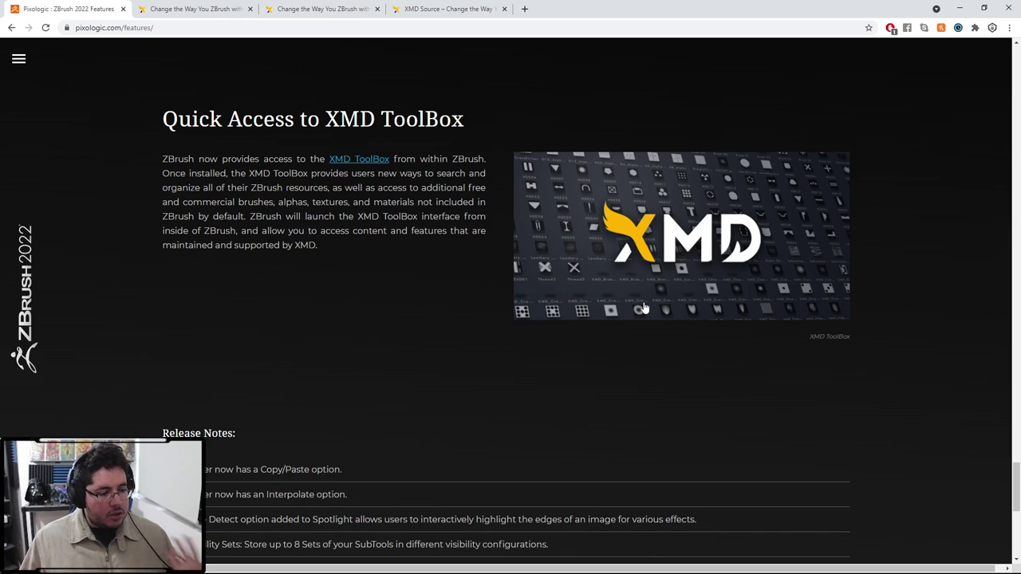
# Launch XMD ToolBox, accept its license agreement and install the plugin for ZBrush 2022 at D:\Software\Zbrush2022.
pyautogui.press('super')
pyautogui.write('xmd')
pyautogui.press('Return')
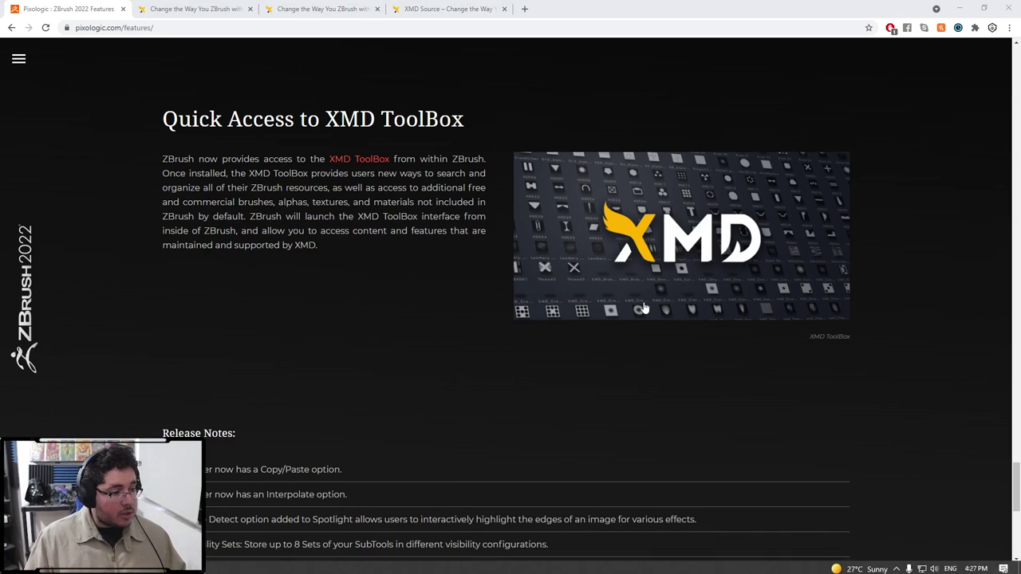
pyautogui.scroll(2, 645, 307)
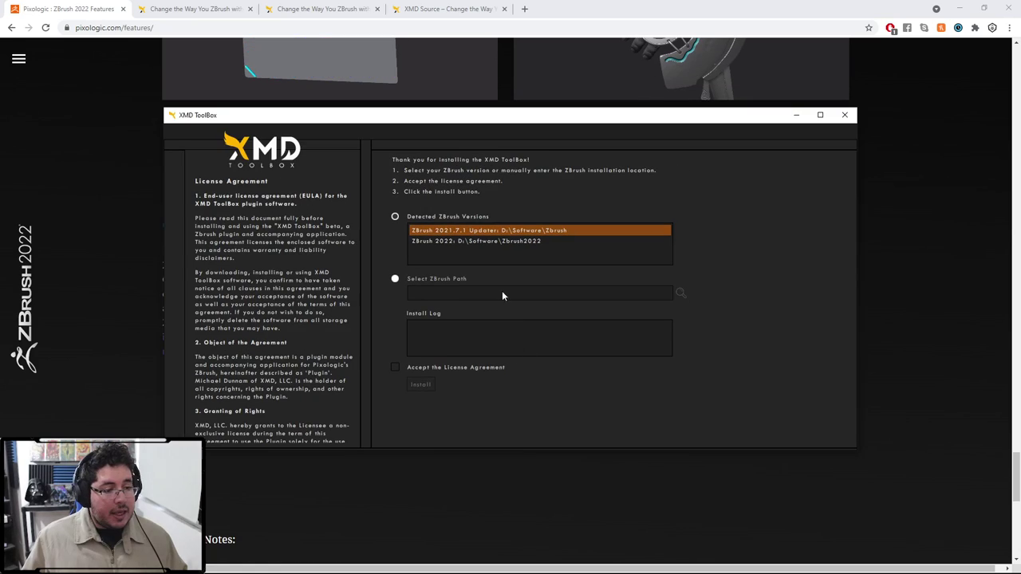
pyautogui.click(474, 242)
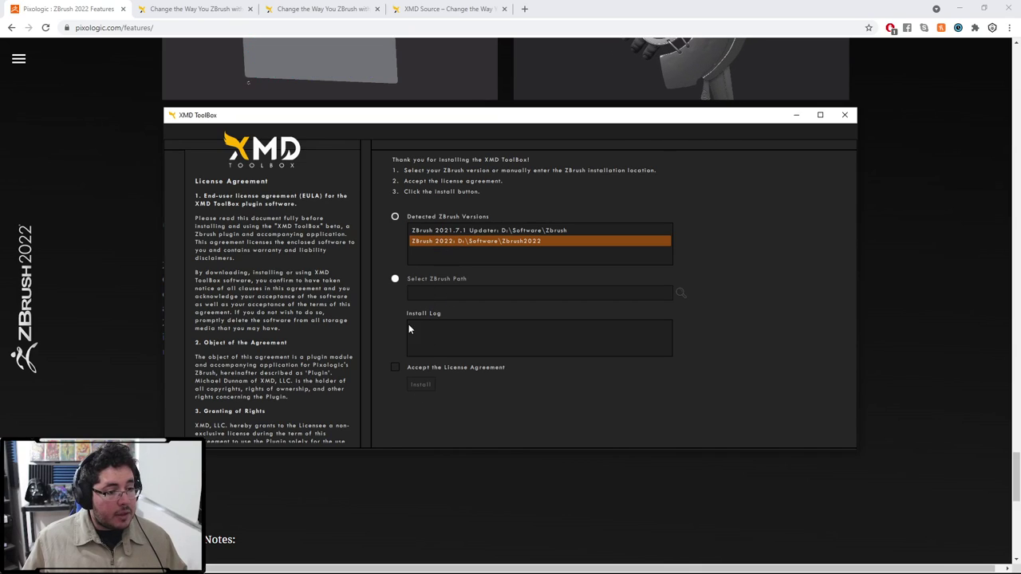
pyautogui.click(422, 385)
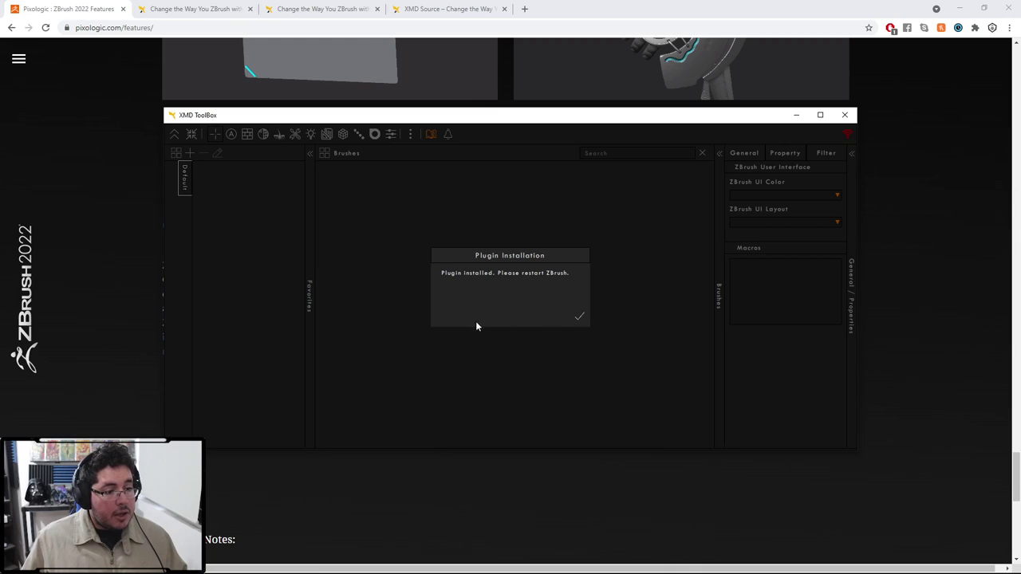
pyautogui.click(579, 317)
# Bring the XMD ToolBox window back to the front and look through its brush library.
pyautogui.hotkey('alt', 'Tab')
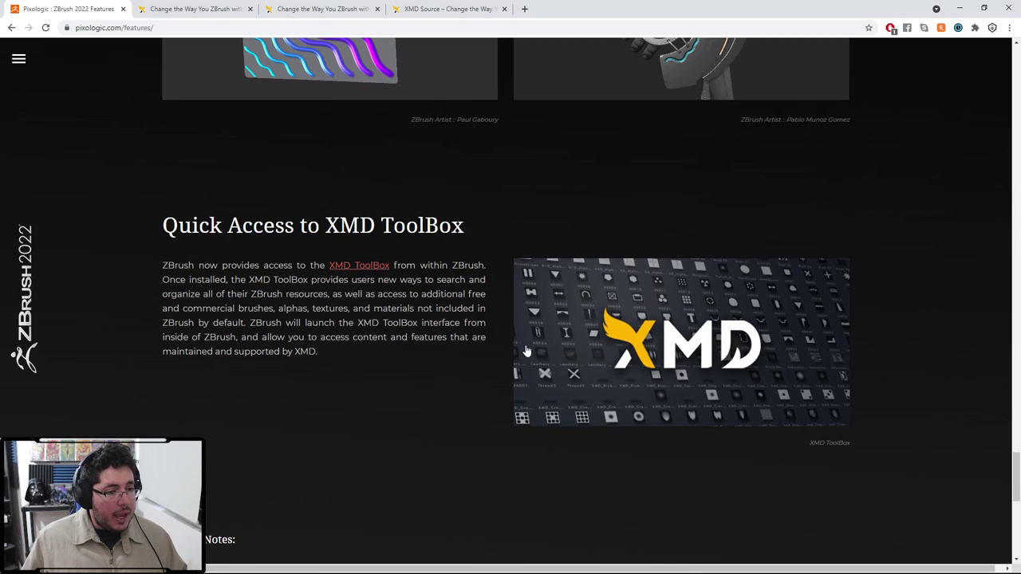
pyautogui.hotkey('alt', 'Tab')
pyautogui.moveTo(569, 117); pyautogui.dragTo(558, 88)
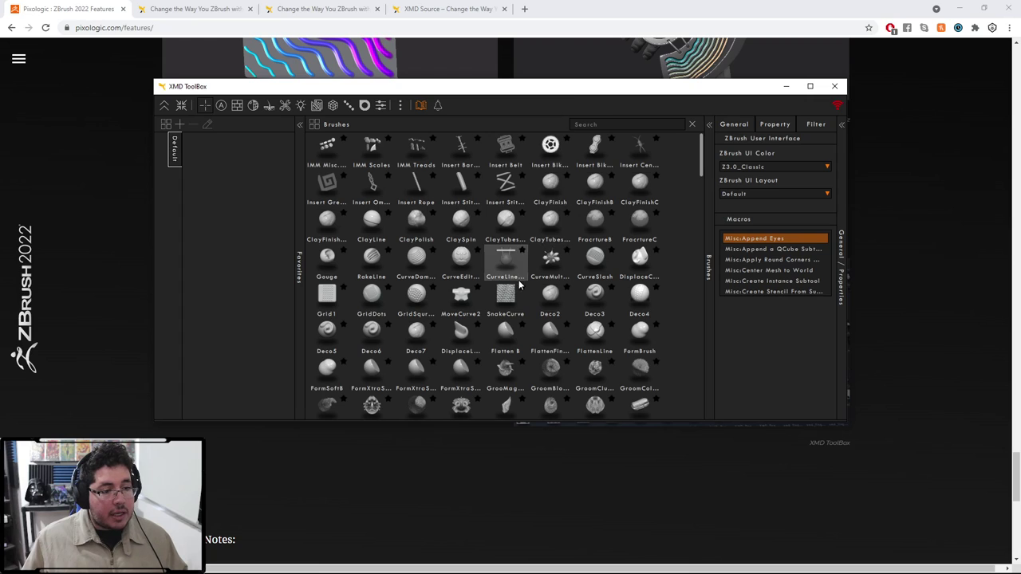
pyautogui.scroll(-3, 519, 285)
pyautogui.scroll(-7, 519, 285)
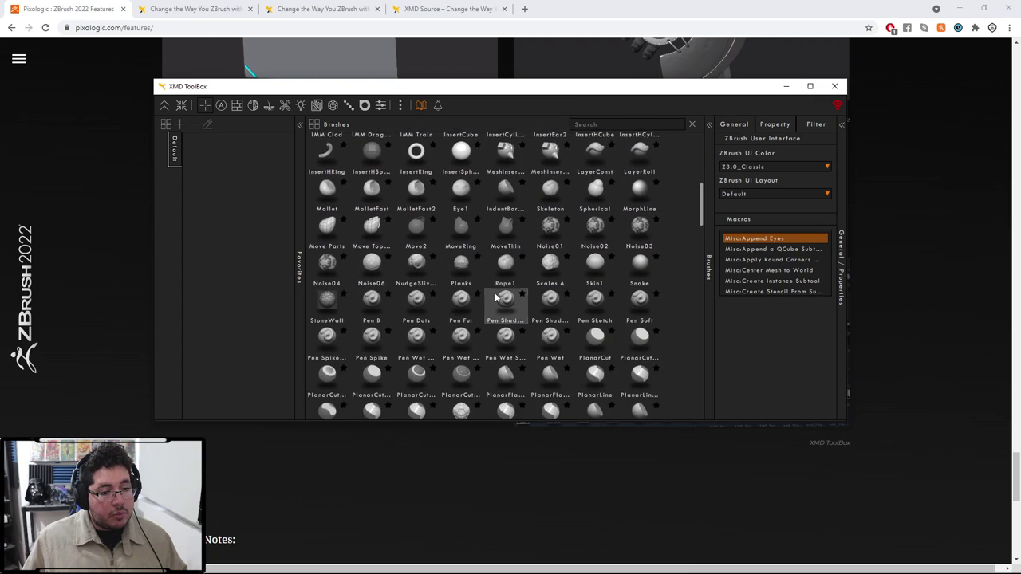
pyautogui.scroll(-5, 594, 319)
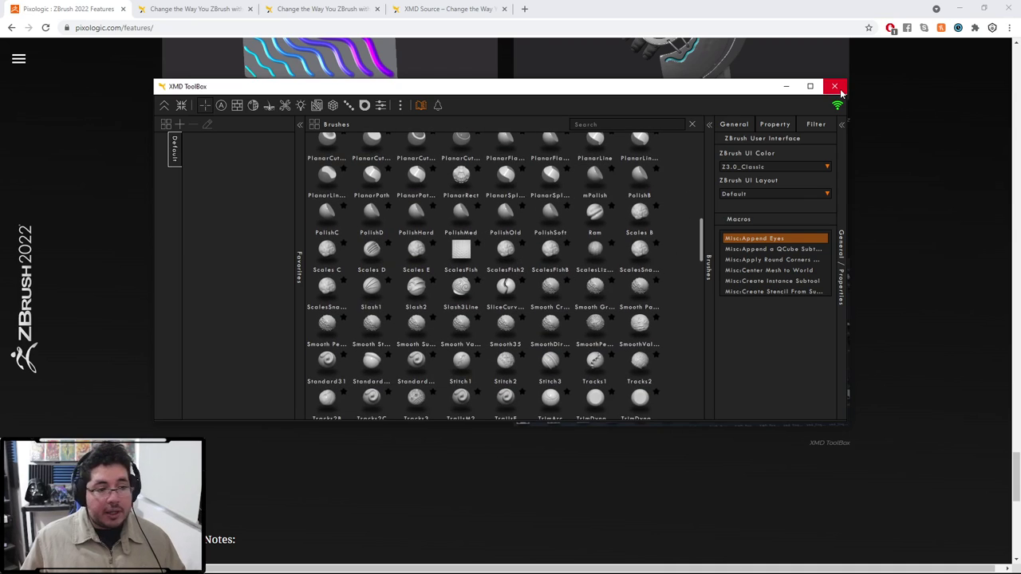
# Close the XMD ToolBox window.
pyautogui.click(840, 91)
pyautogui.press('super')
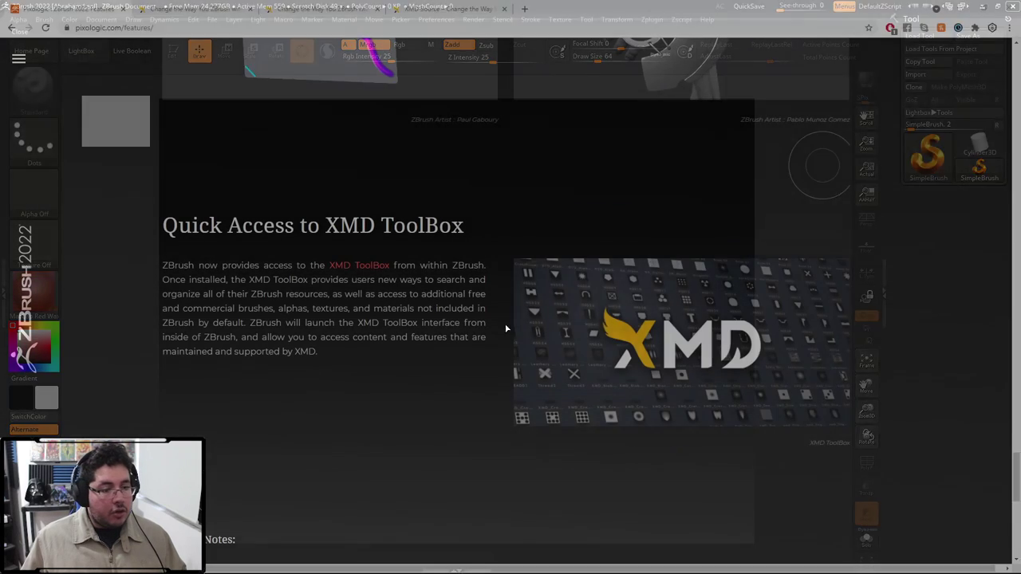
pyautogui.press('super')
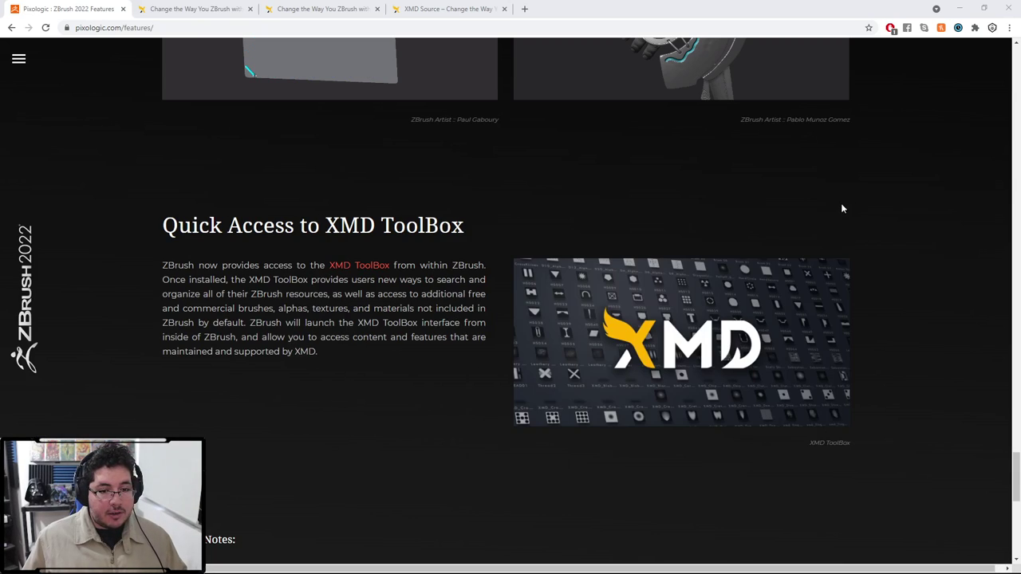
pyautogui.press('super')
pyautogui.write('x')
pyautogui.press('BackSpace')
pyautogui.write('zb')
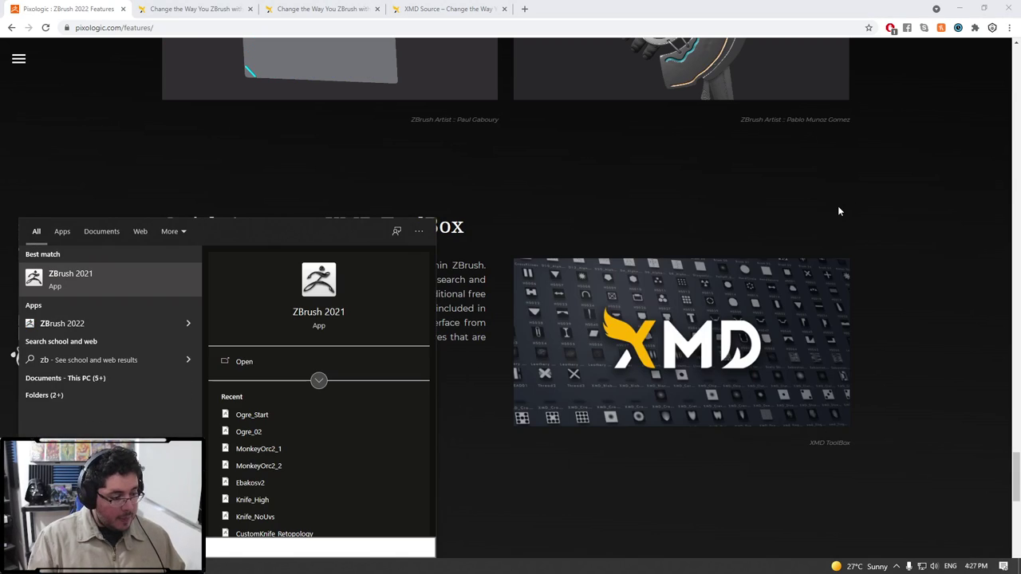
pyautogui.press('Return')
pyautogui.press('super')
pyautogui.write('zb')
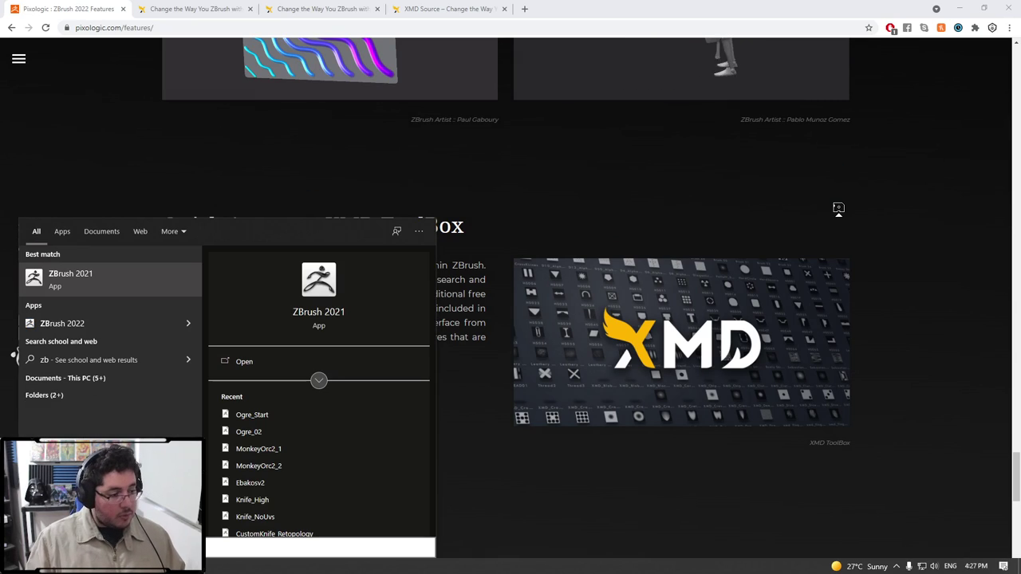
pyautogui.press('Down')
pyautogui.press('Return')
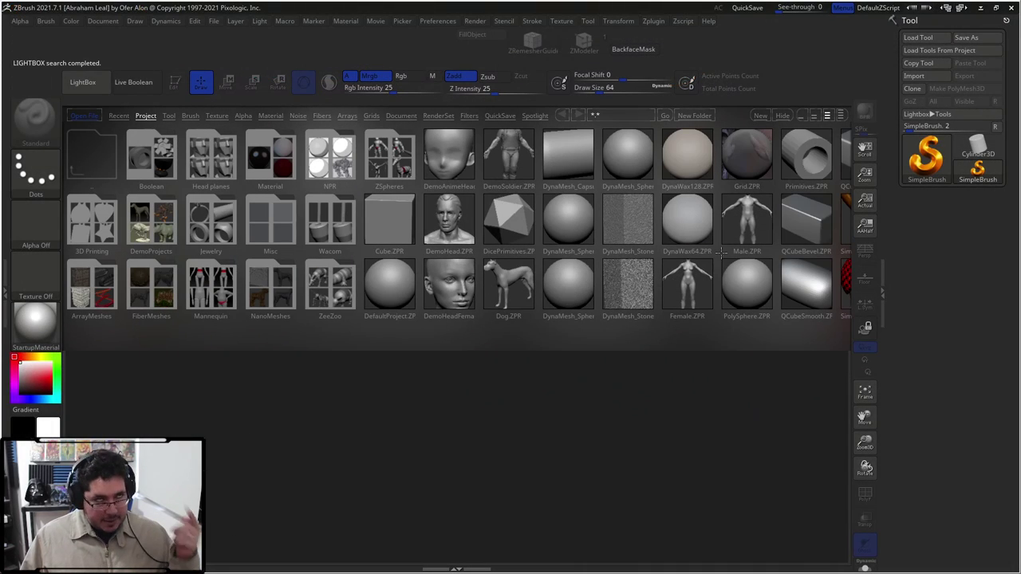
pyautogui.click(101, 88)
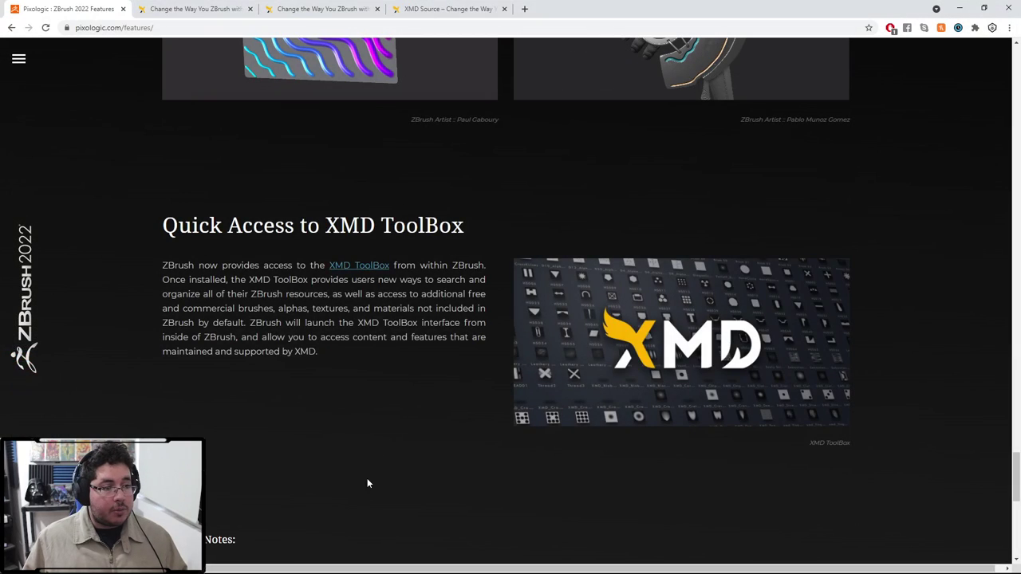
# Launch ZBrush 2022 from the system app search and close its Home Page window.
pyautogui.hotkey('alt', 'Tab')
pyautogui.press('super')
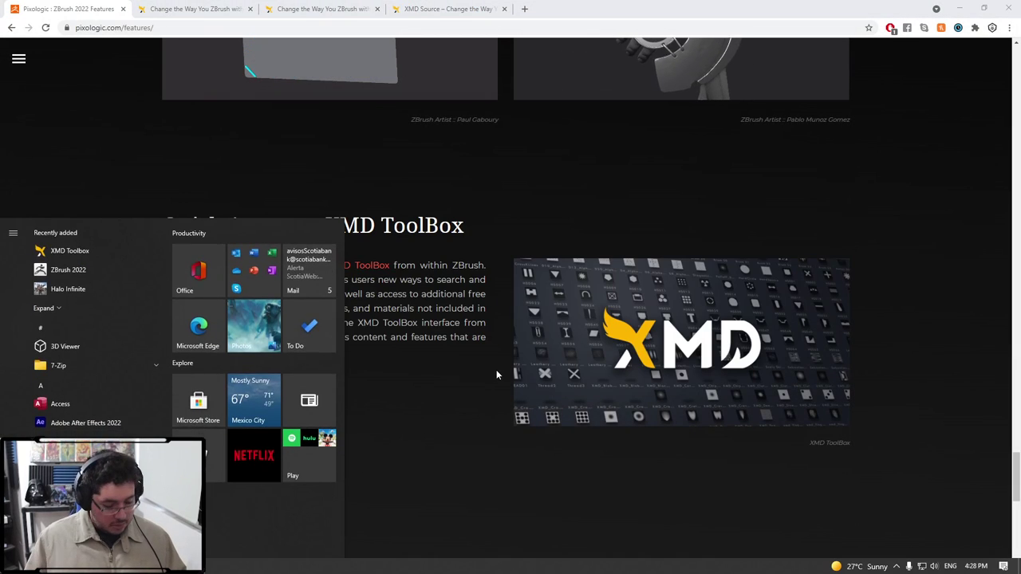
pyautogui.write('zbr')
pyautogui.press('Down')
pyautogui.press('Return')
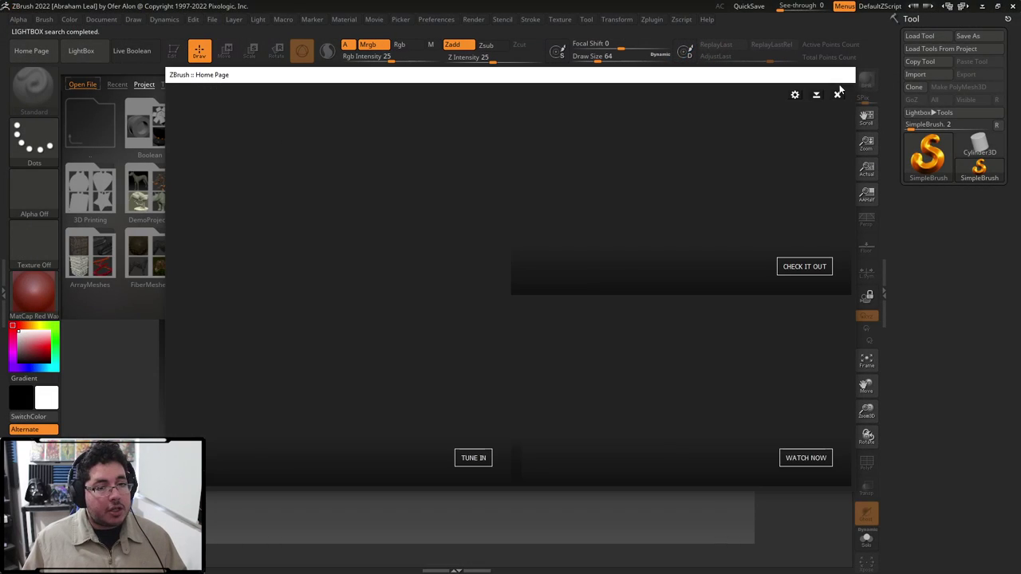
pyautogui.click(837, 94)
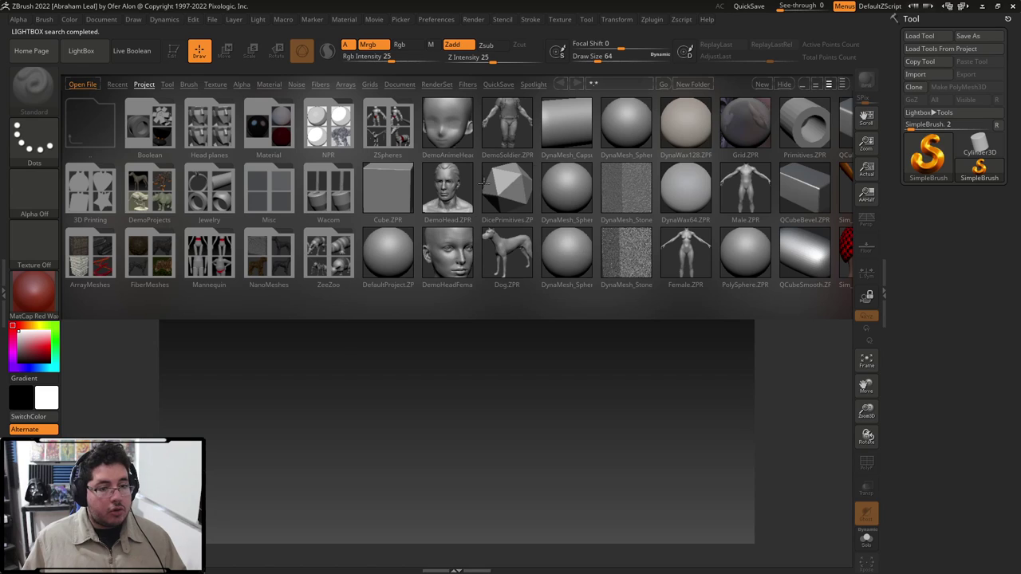
# Open the Male.ZPR project from LightBox, frame the head and torso, and turn off perspective.
pyautogui.click(752, 195)
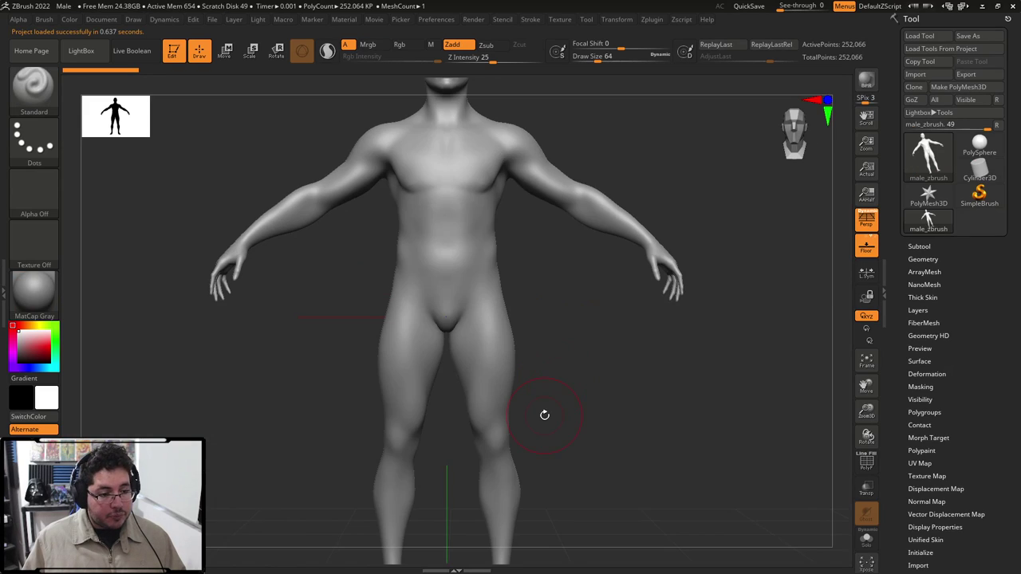
pyautogui.keyDown('ctrl'); pyautogui.moveTo(593, 390); pyautogui.dragTo(635, 341, button='right'); pyautogui.keyUp('ctrl')
pyautogui.keyDown('ctrl'); pyautogui.moveTo(634, 341); pyautogui.dragTo(666, 327, button='right'); pyautogui.keyUp('ctrl')
pyautogui.click(861, 223)
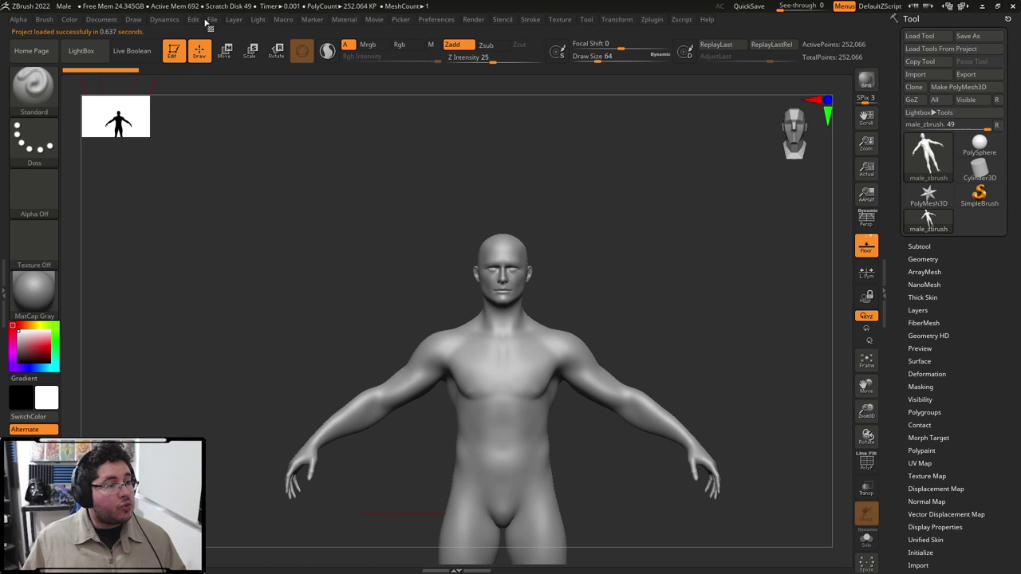
# Open XMD ToolBox from within ZBrush and let it check for updates automatically.
pyautogui.click(113, 20)
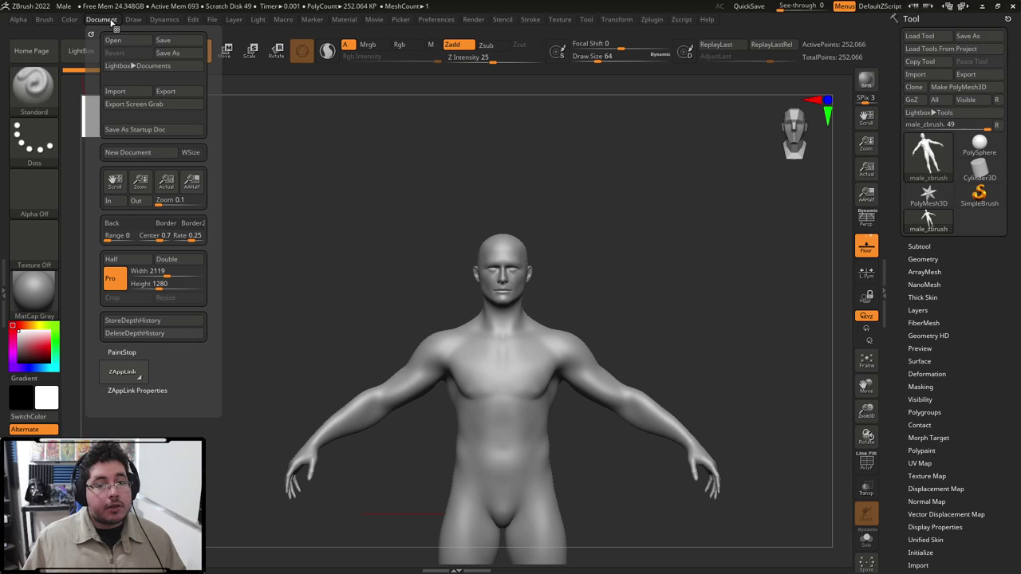
pyautogui.moveTo(212, 20)
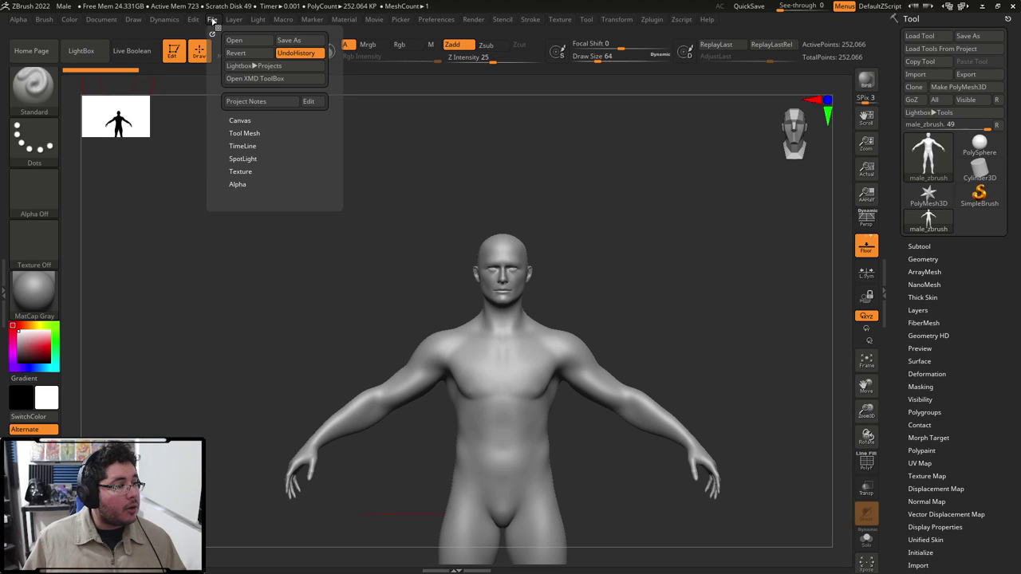
pyautogui.click(256, 79)
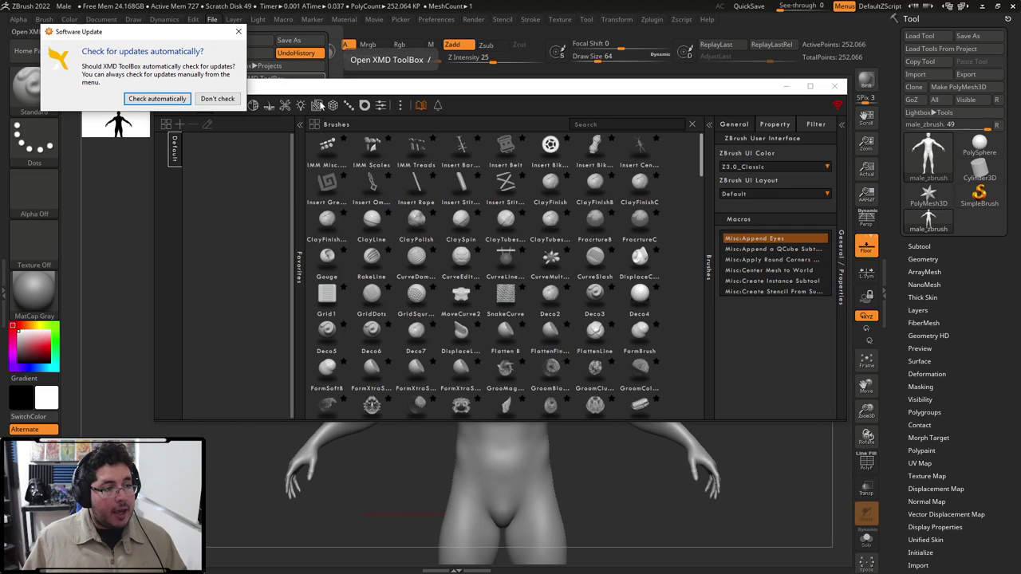
pyautogui.click(157, 99)
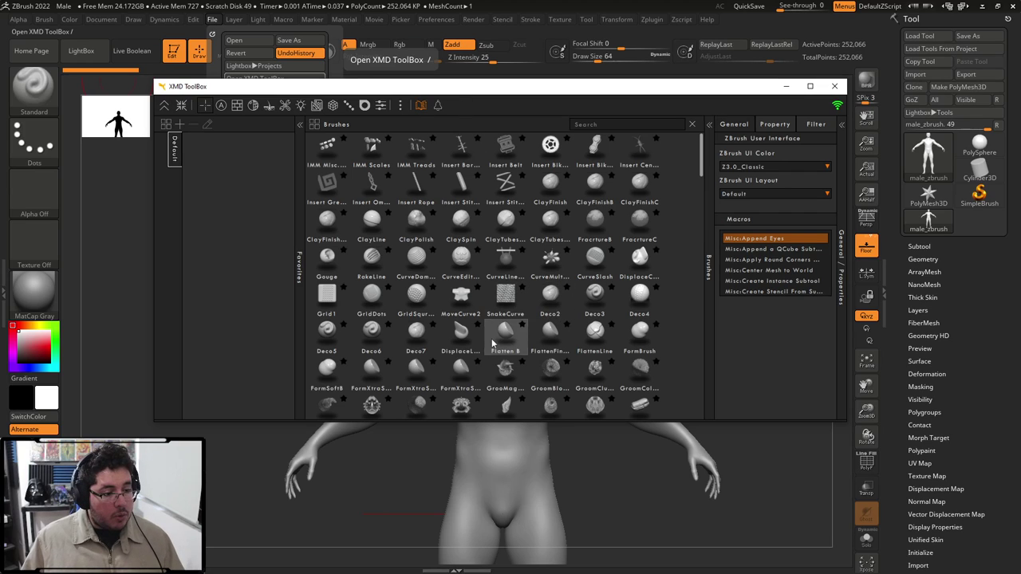
# Choose the MeshInsert Fit brush in the XMD ToolBox library and try to insert a mesh on the figure's chest.
pyautogui.scroll(-5, 550, 323)
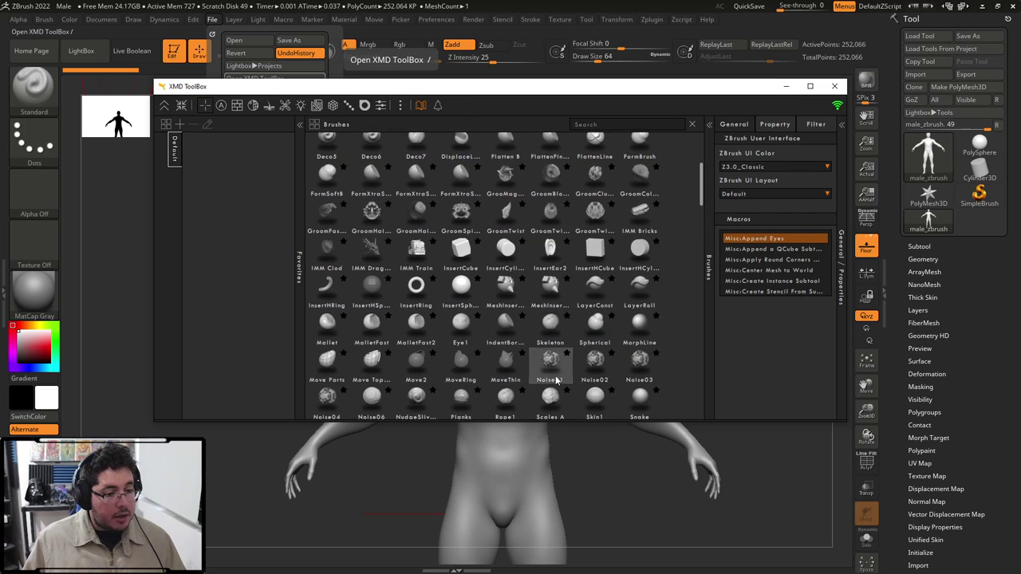
pyautogui.click(547, 291)
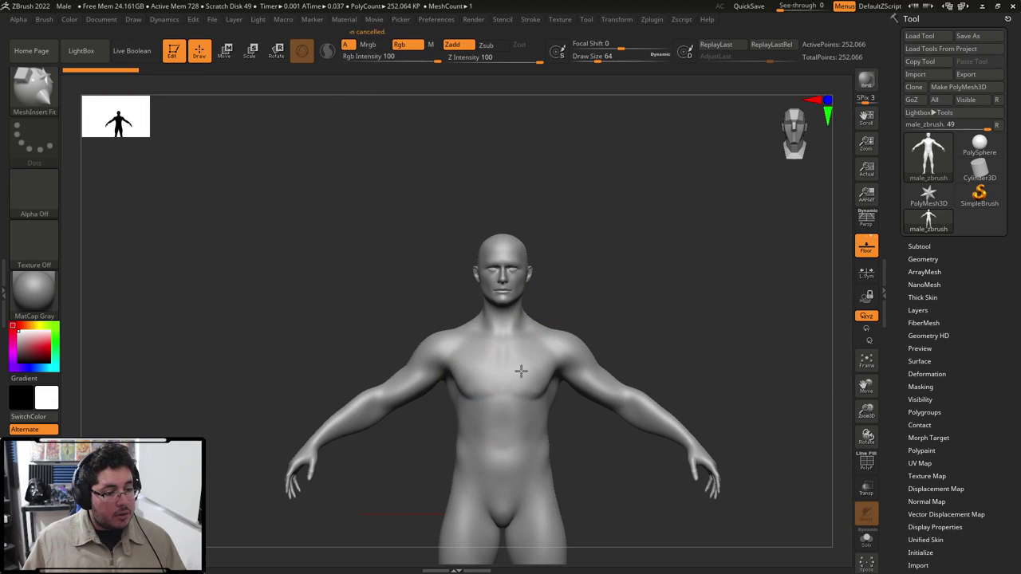
pyautogui.click(521, 371)
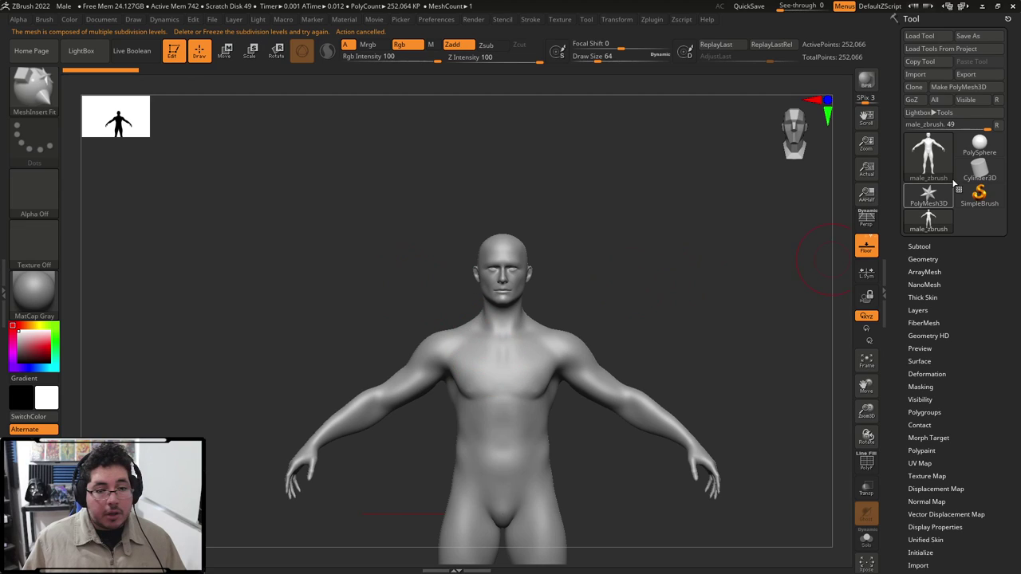
# Delete the lower subdivision levels of the male figure.
pyautogui.click(918, 245)
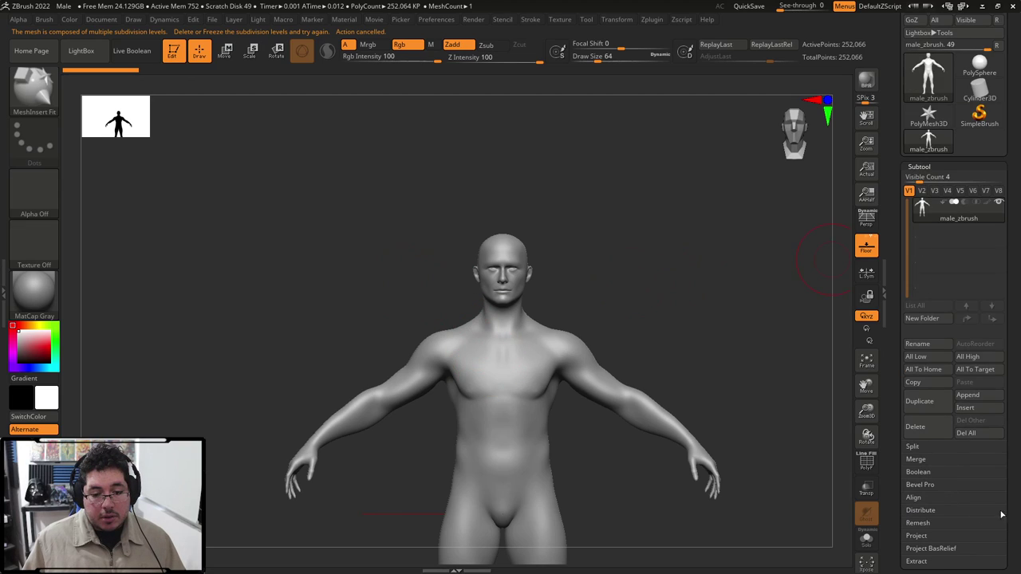
pyautogui.click(923, 166)
pyautogui.click(922, 179)
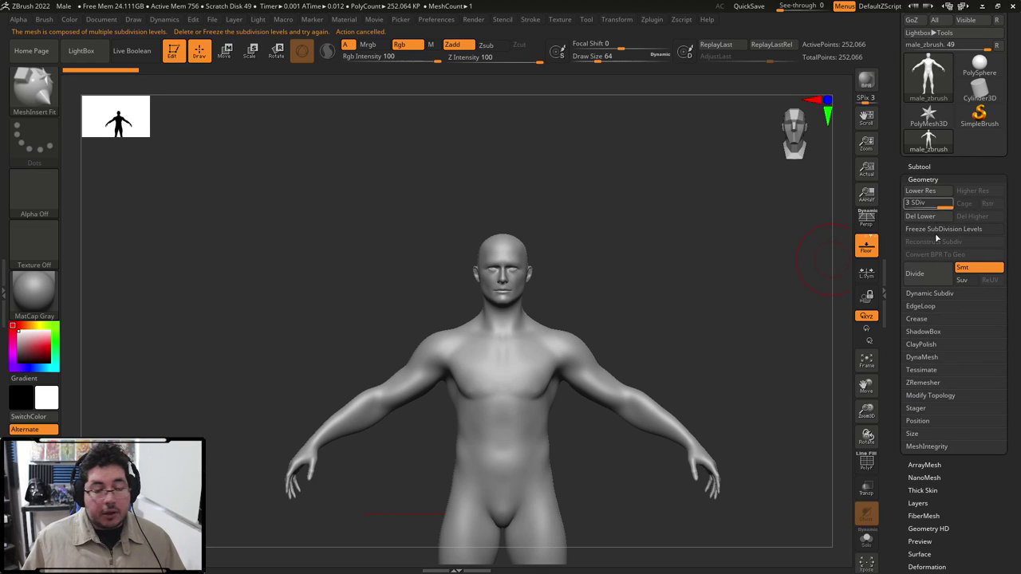
pyautogui.click(920, 215)
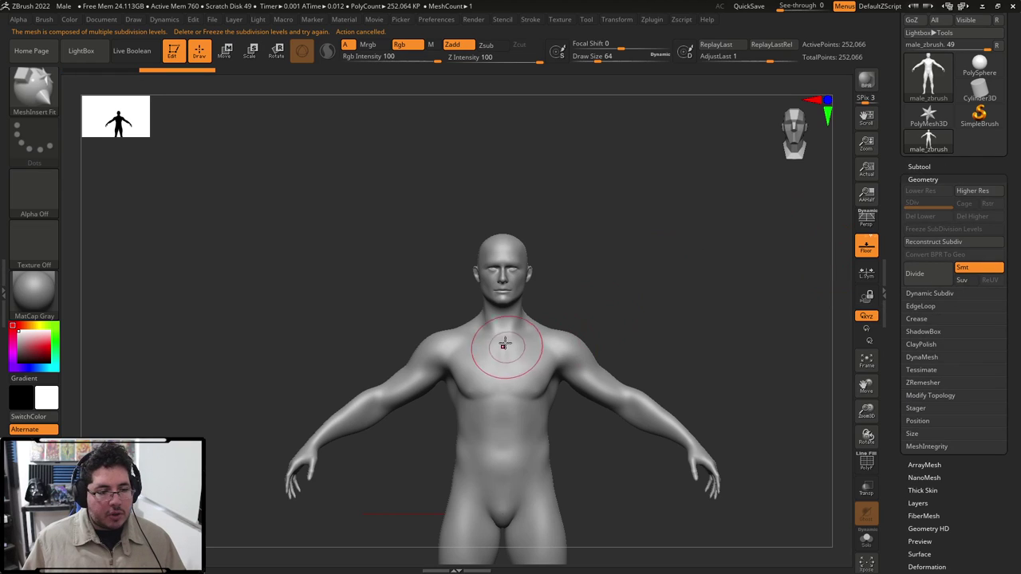
# Insert a test sphere on the chest, undo it, and insert mirrored spheres on both shoulders with MeshInsert Fit.
pyautogui.moveTo(510, 362)
pyautogui.mouseDown()
pyautogui.moveTo(503, 347)
pyautogui.moveTo(491, 350)
pyautogui.mouseUp()
pyautogui.hotkey('ctrl', 'z')
pyautogui.moveTo(419, 357); pyautogui.dragTo(404, 343)
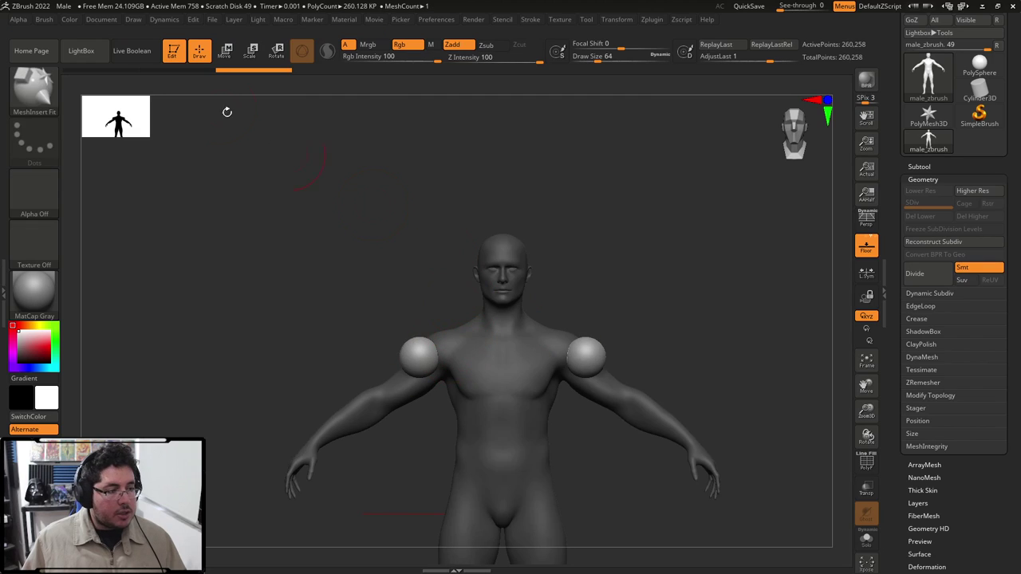
# Reopen XMD ToolBox from within ZBrush and look through its complete brush library.
pyautogui.click(167, 21)
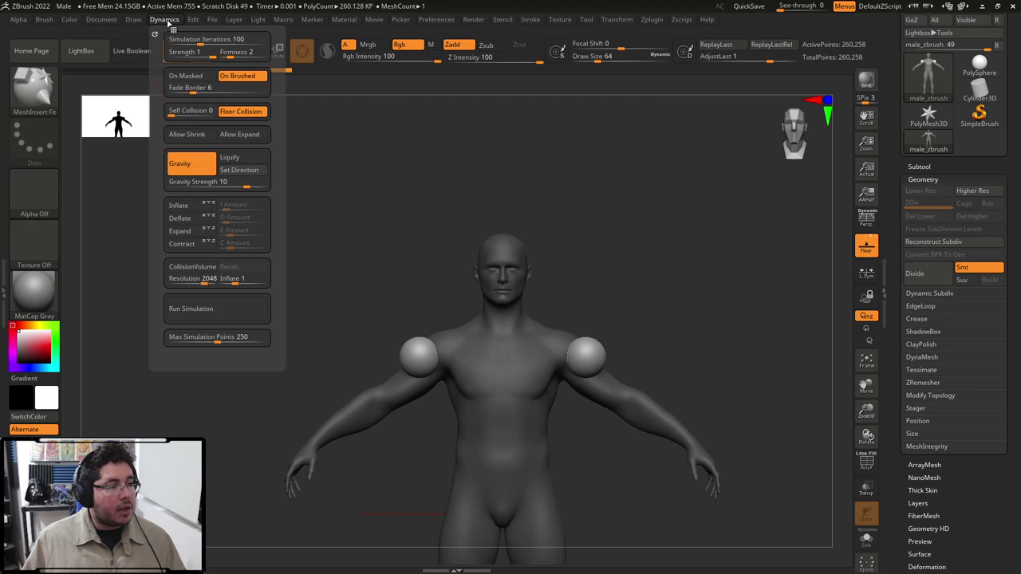
pyautogui.click(273, 79)
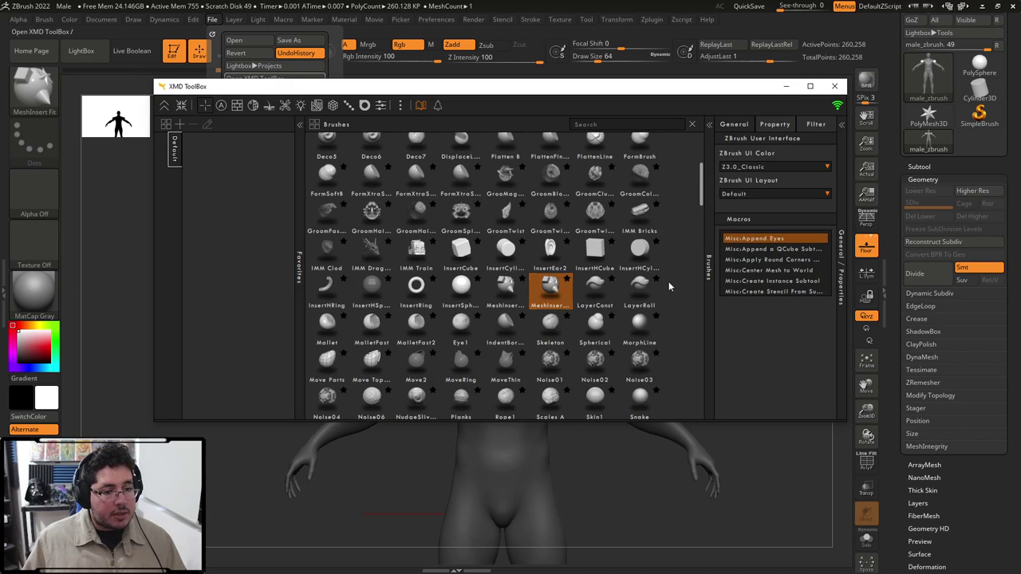
pyautogui.scroll(-6, 668, 281)
pyautogui.scroll(-10, 659, 265)
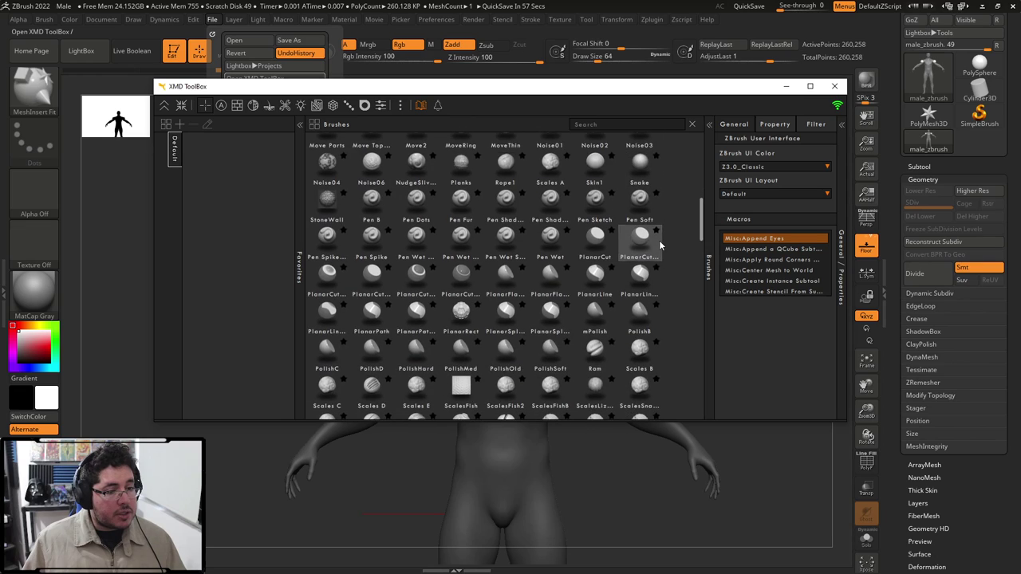
pyautogui.scroll(-3, 671, 278)
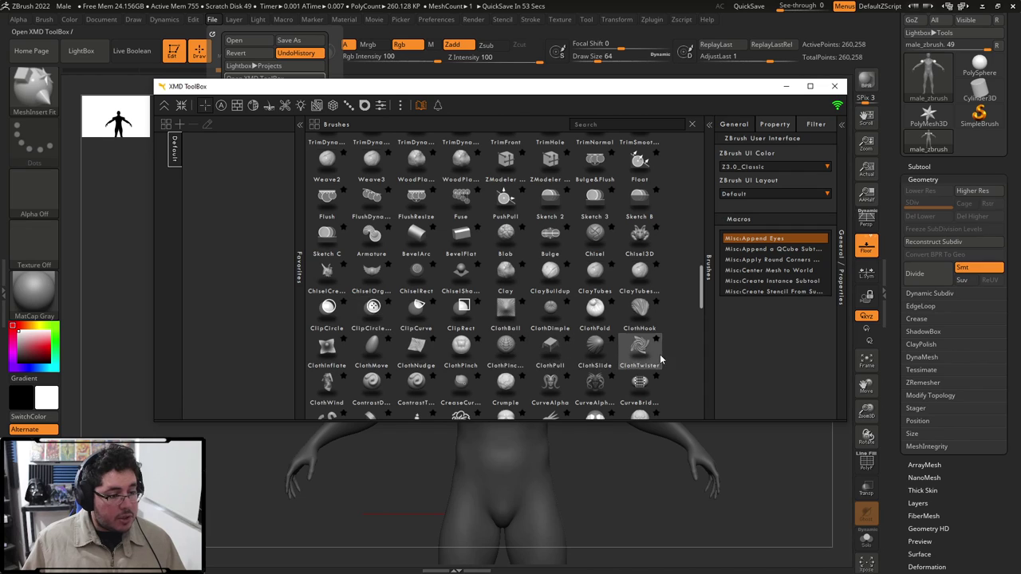
pyautogui.scroll(-4, 703, 315)
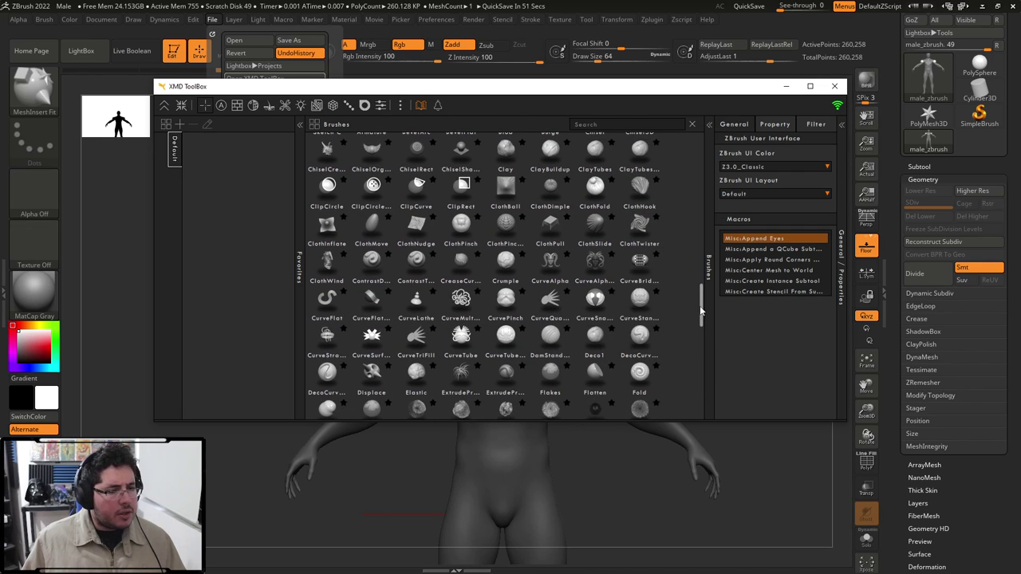
pyautogui.moveTo(699, 305); pyautogui.dragTo(693, 137)
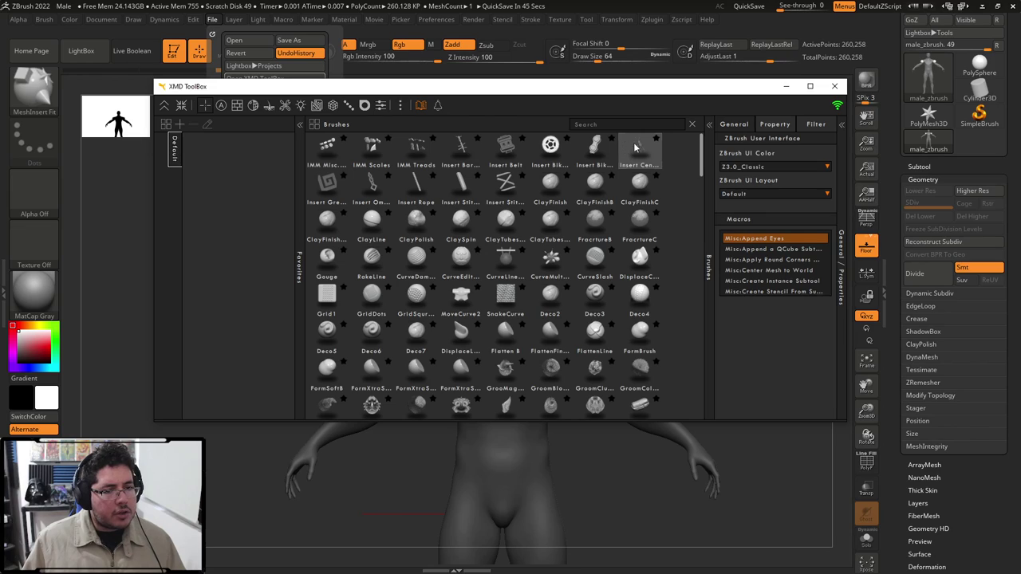
# Examine the selected brush's properties, the general settings and the brush filters, and collapse and restore the Favorites area in XMD ToolBox.
pyautogui.click(766, 127)
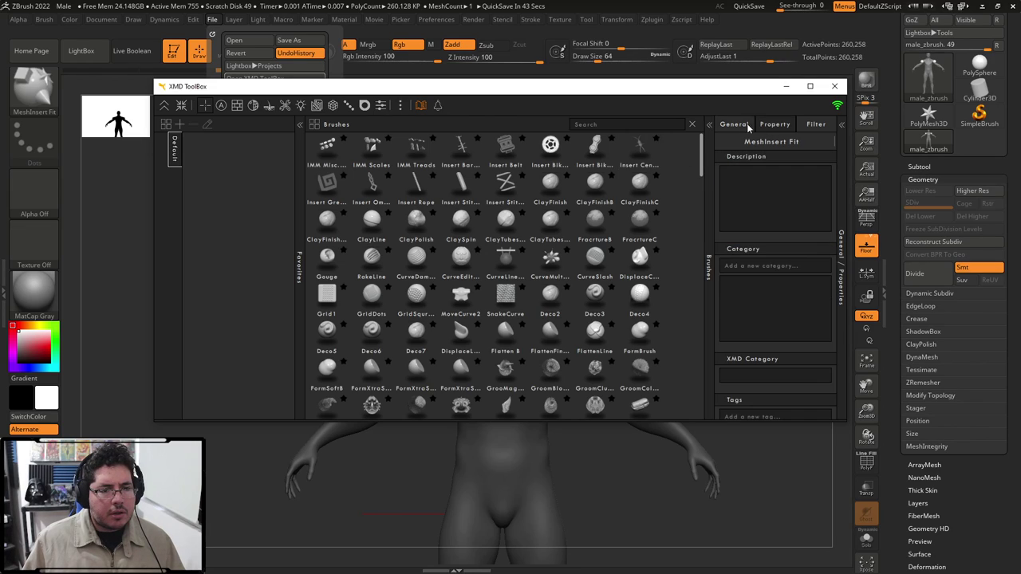
pyautogui.click(742, 125)
pyautogui.click(815, 123)
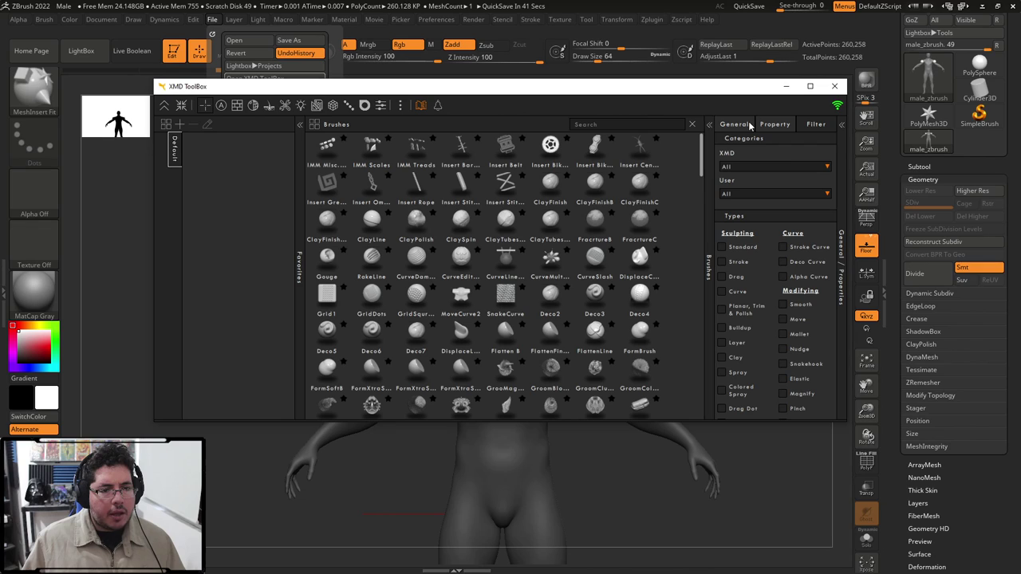
pyautogui.moveTo(700, 150)
pyautogui.mouseDown()
pyautogui.moveTo(702, 407)
pyautogui.moveTo(670, 190)
pyautogui.moveTo(673, 131)
pyautogui.mouseUp()
pyautogui.click(296, 122)
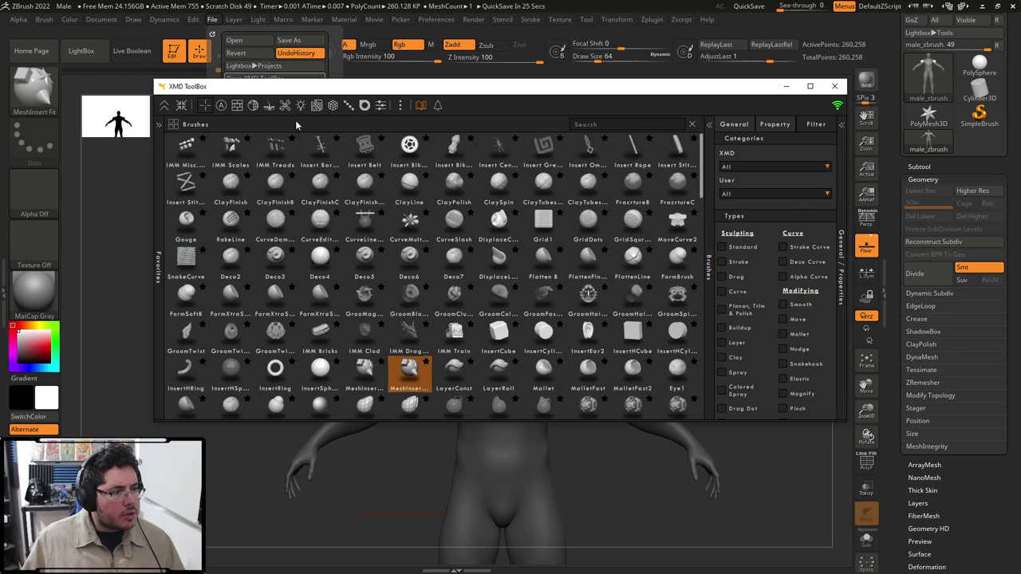
pyautogui.click(161, 124)
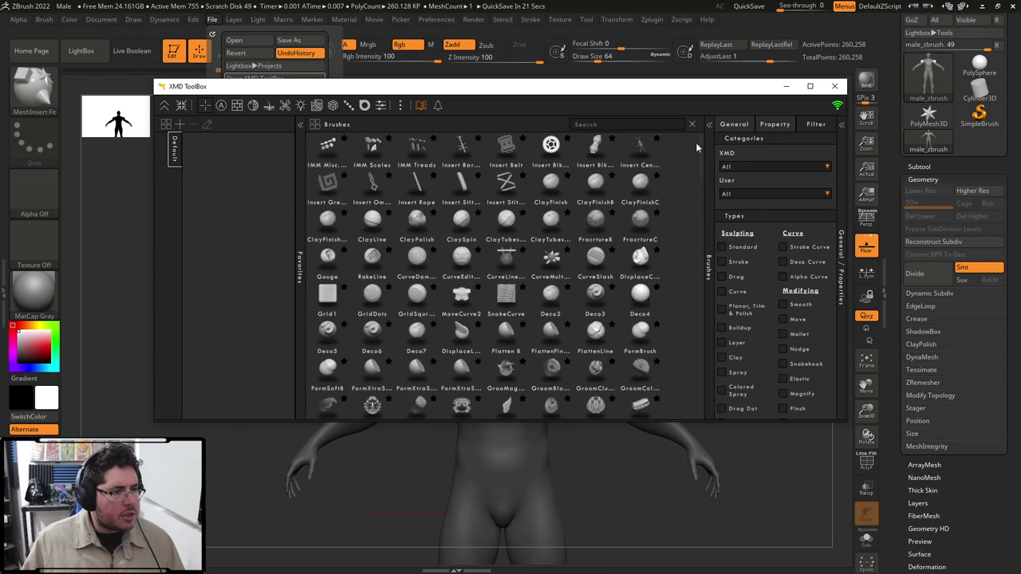
# Browse the texture, material and alpha libraries in XMD ToolBox, going through the whole alpha collection.
pyautogui.click(237, 106)
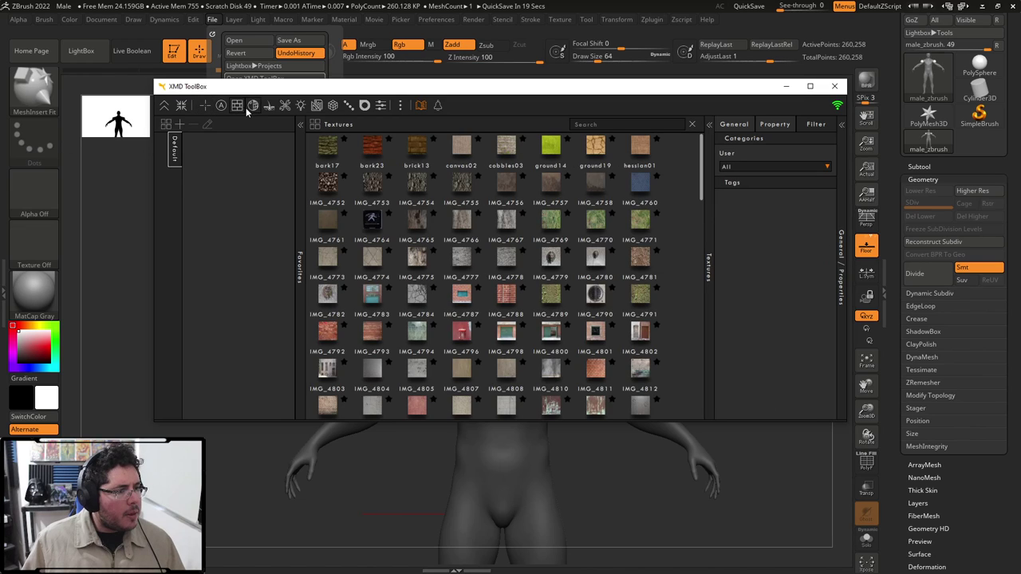
pyautogui.click(251, 106)
pyautogui.click(205, 108)
pyautogui.click(221, 106)
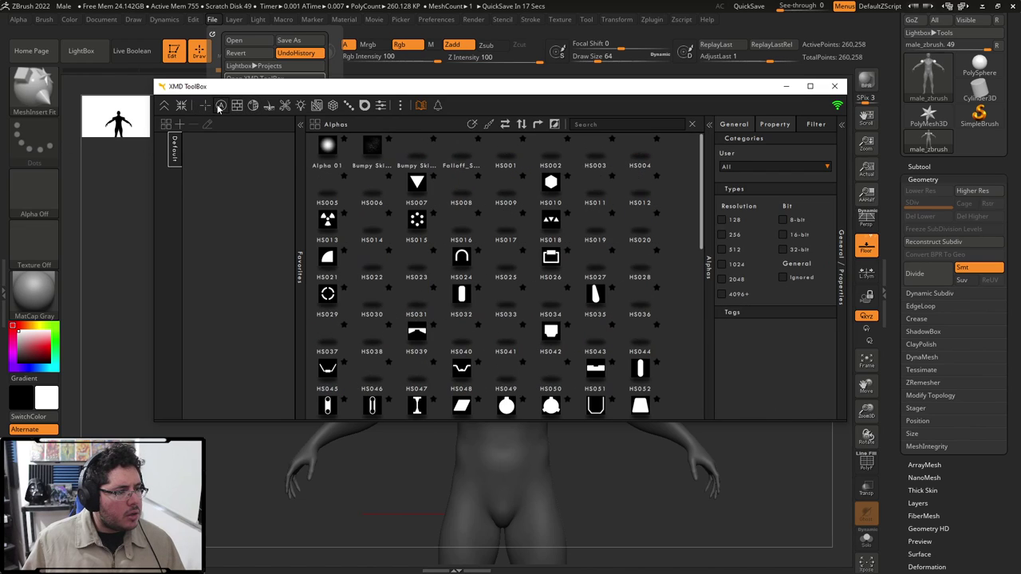
pyautogui.moveTo(699, 155)
pyautogui.mouseDown()
pyautogui.moveTo(712, 387)
pyautogui.moveTo(702, 403)
pyautogui.mouseUp()
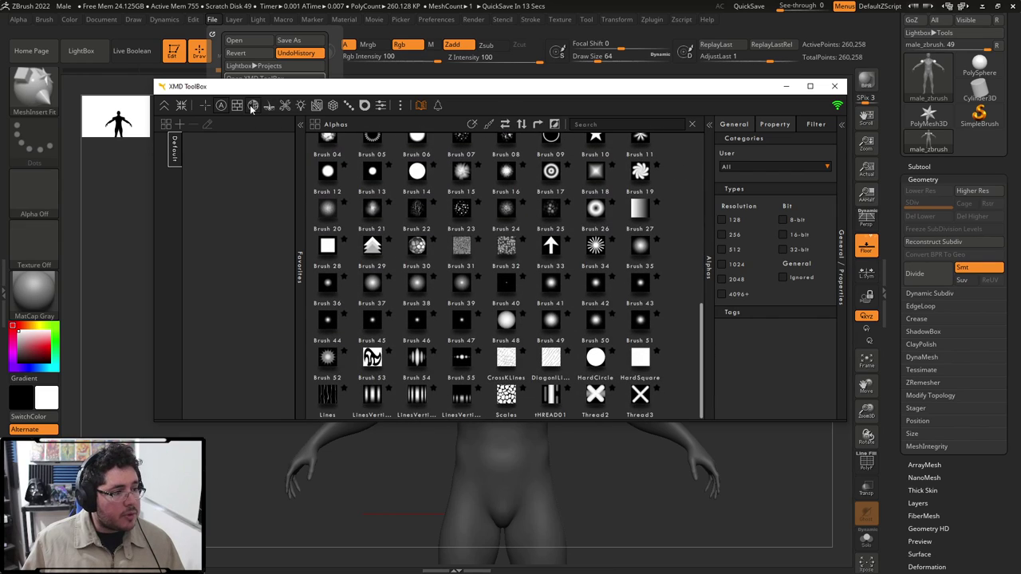
# Pick the Insert BarbWire brush from XMD ToolBox, reduce the draw size to about 20, and draw a mirrored wire down the torso.
pyautogui.click(204, 107)
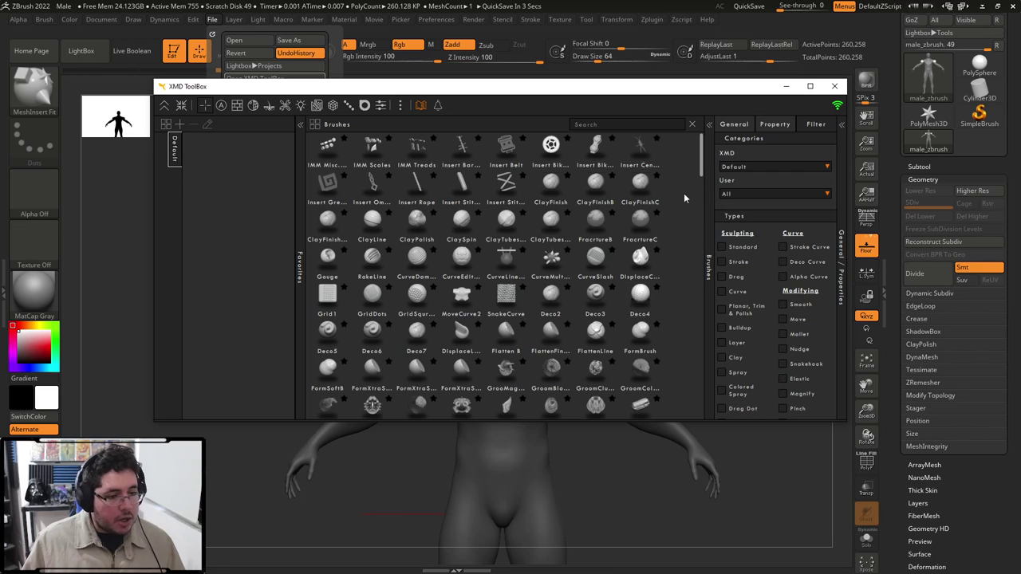
pyautogui.scroll(-3, 694, 167)
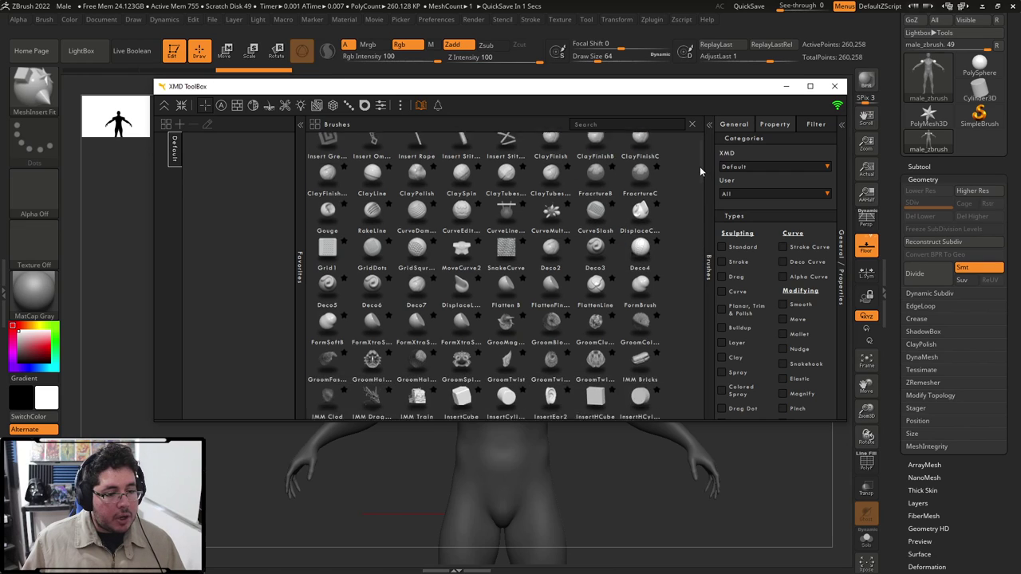
pyautogui.scroll(3, 698, 165)
pyautogui.click(463, 153)
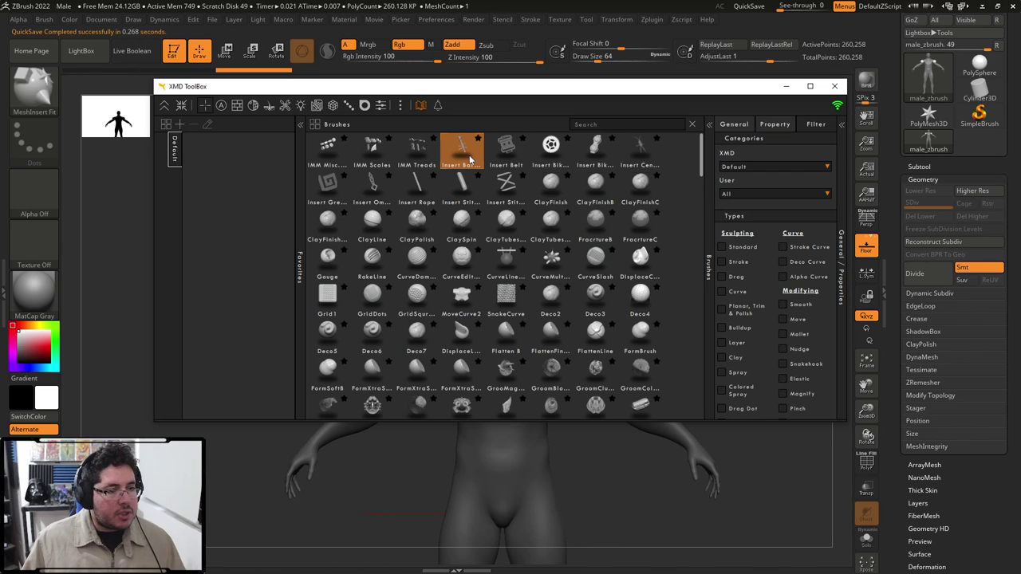
pyautogui.keyDown('ctrl'); pyautogui.moveTo(413, 283); pyautogui.dragTo(435, 323, button='right'); pyautogui.keyUp('ctrl')
pyautogui.press('space')
pyautogui.moveTo(489, 328)
pyautogui.mouseDown()
pyautogui.moveTo(476, 327)
pyautogui.moveTo(495, 501)
pyautogui.mouseUp()
# Reshape the barbed wire on the chest and draw further mirrored wires over the chest, abdomen and waist.
pyautogui.moveTo(446, 498)
pyautogui.keyDown('alt'); pyautogui.mouseDown(button='right')
pyautogui.moveTo(408, 394)
pyautogui.moveTo(511, 375)
pyautogui.mouseUp(button='right'); pyautogui.keyUp('alt')
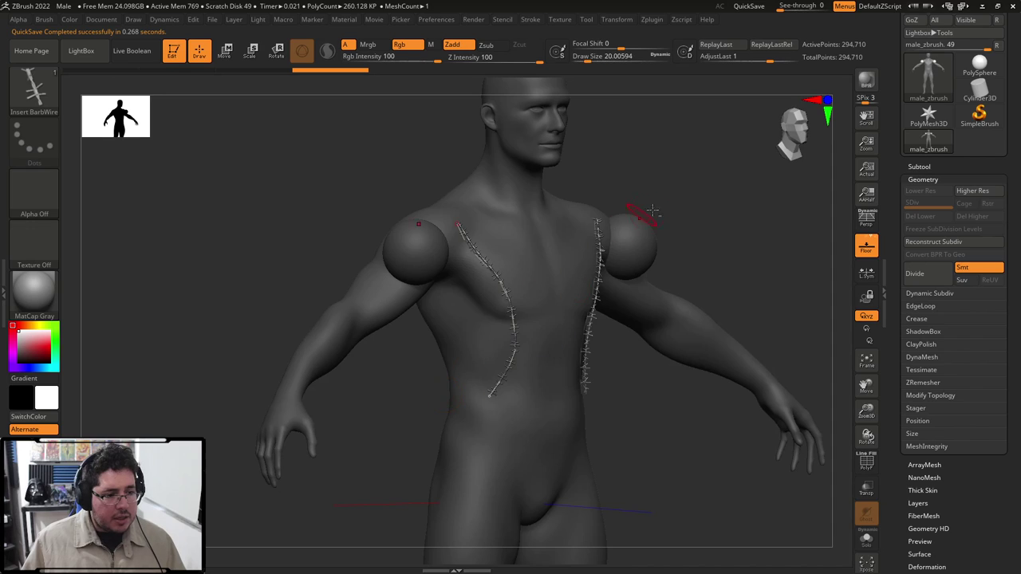
pyautogui.keyDown('ctrl'); pyautogui.moveTo(650, 212); pyautogui.dragTo(550, 357, button='right'); pyautogui.keyUp('ctrl')
pyautogui.keyDown('ctrl'); pyautogui.moveTo(336, 530); pyautogui.dragTo(311, 382, button='right'); pyautogui.keyUp('ctrl')
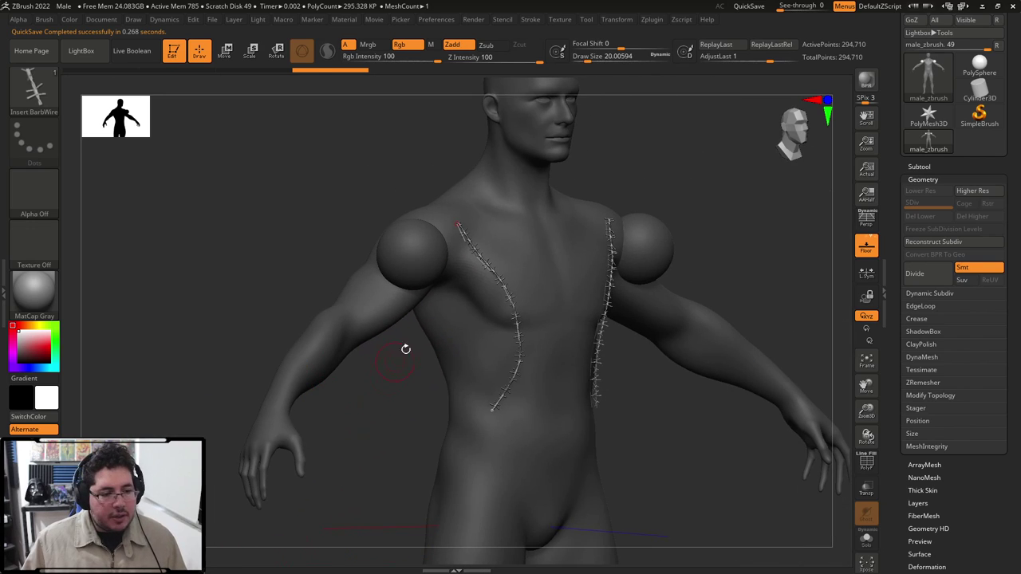
pyautogui.moveTo(504, 242)
pyautogui.mouseDown()
pyautogui.moveTo(511, 257)
pyautogui.moveTo(511, 238)
pyautogui.mouseUp()
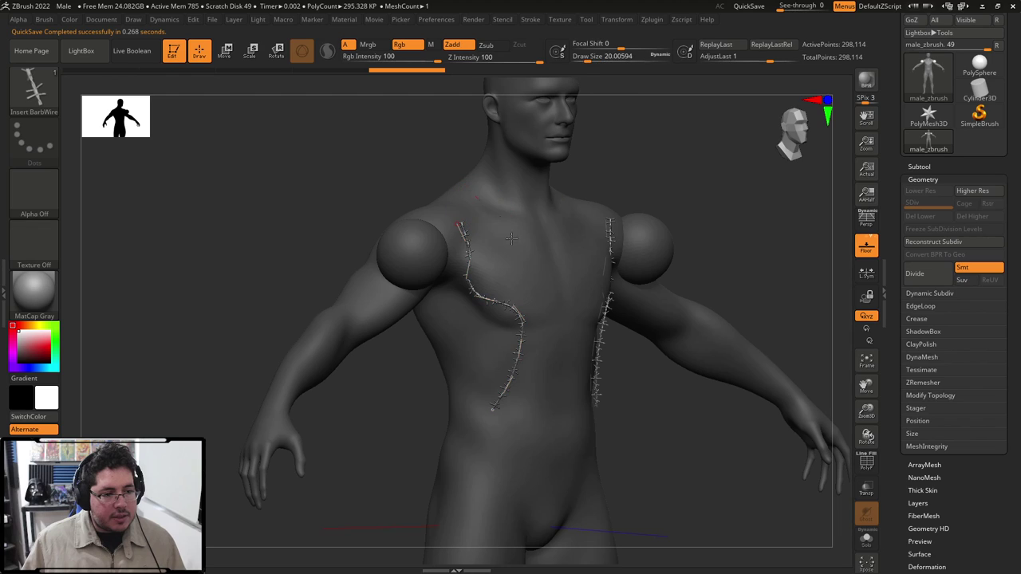
pyautogui.moveTo(520, 485); pyautogui.dragTo(474, 496)
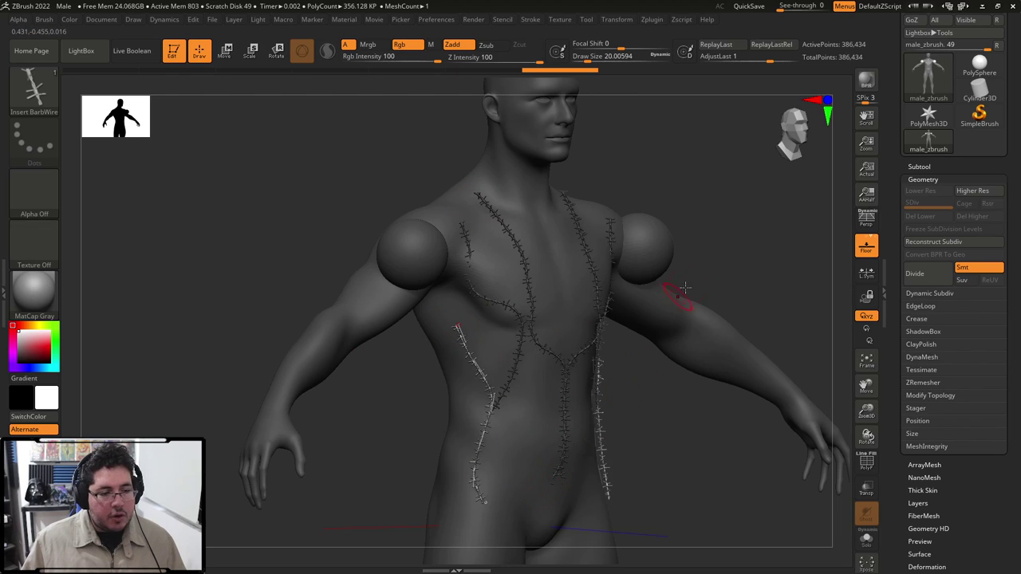
pyautogui.moveTo(682, 290); pyautogui.dragTo(519, 258, button='right')
pyautogui.hotkey('alt', 'Tab')
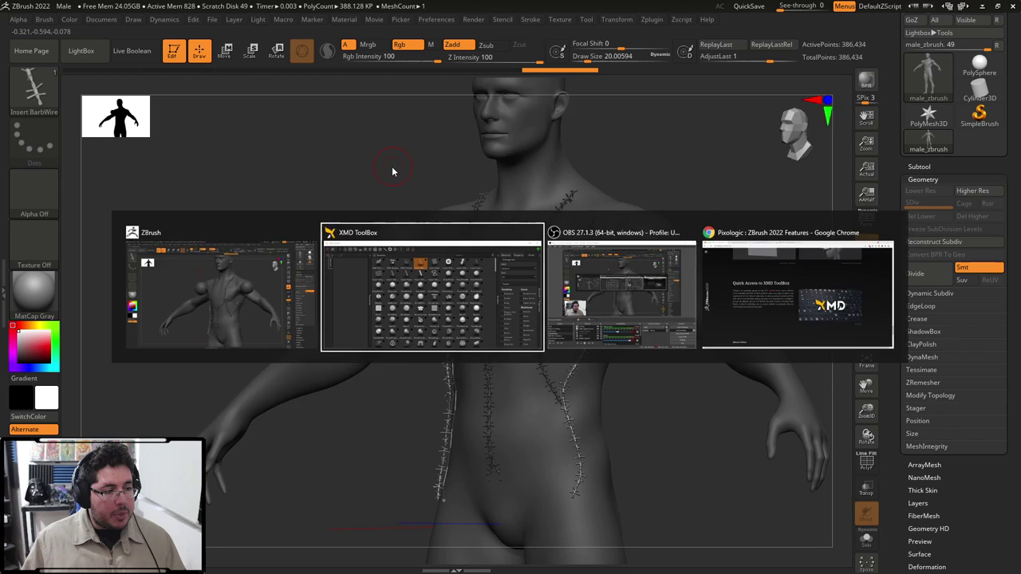
pyautogui.hotkey('alt', 'Tab')
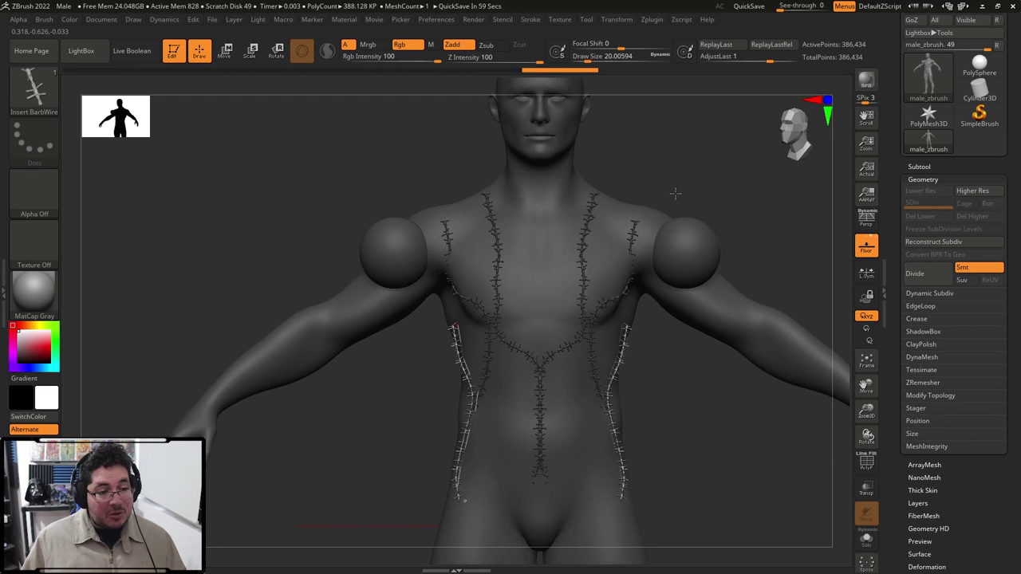
# Load the Ogre_Start tool from the Ogre folder.
pyautogui.click(936, 178)
pyautogui.moveTo(975, 187); pyautogui.dragTo(977, 268)
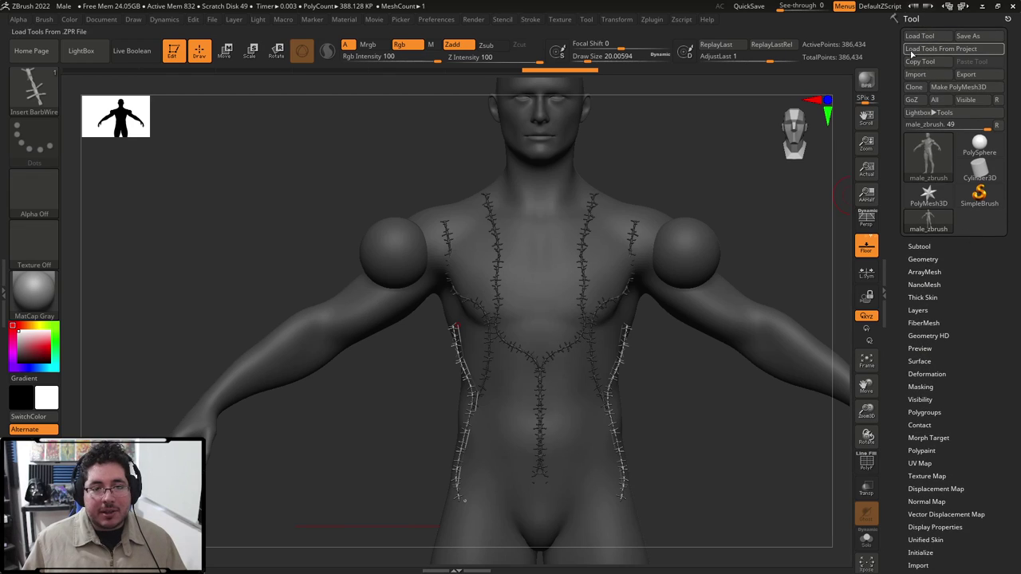
pyautogui.click(918, 36)
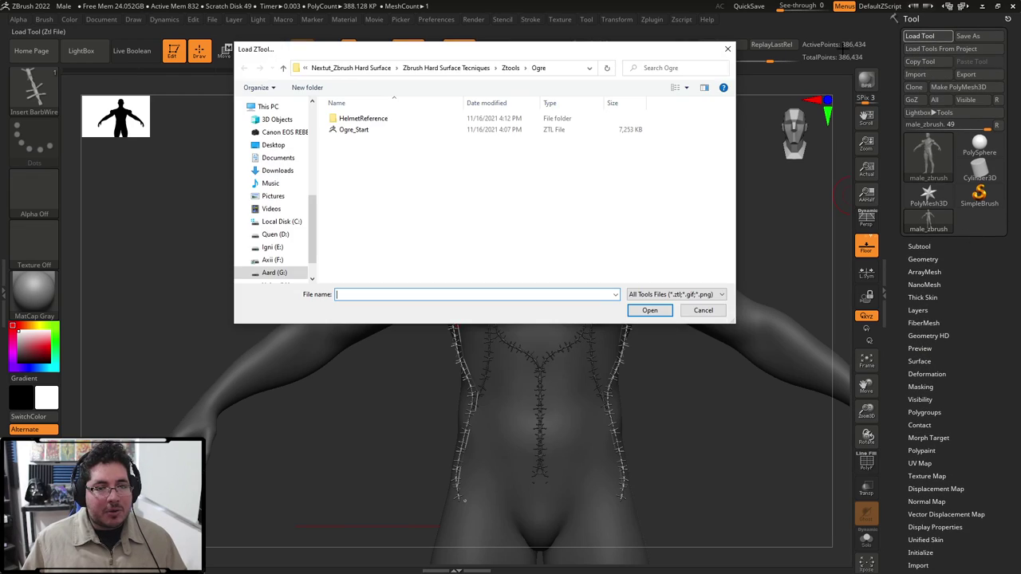
pyautogui.doubleClick(351, 130)
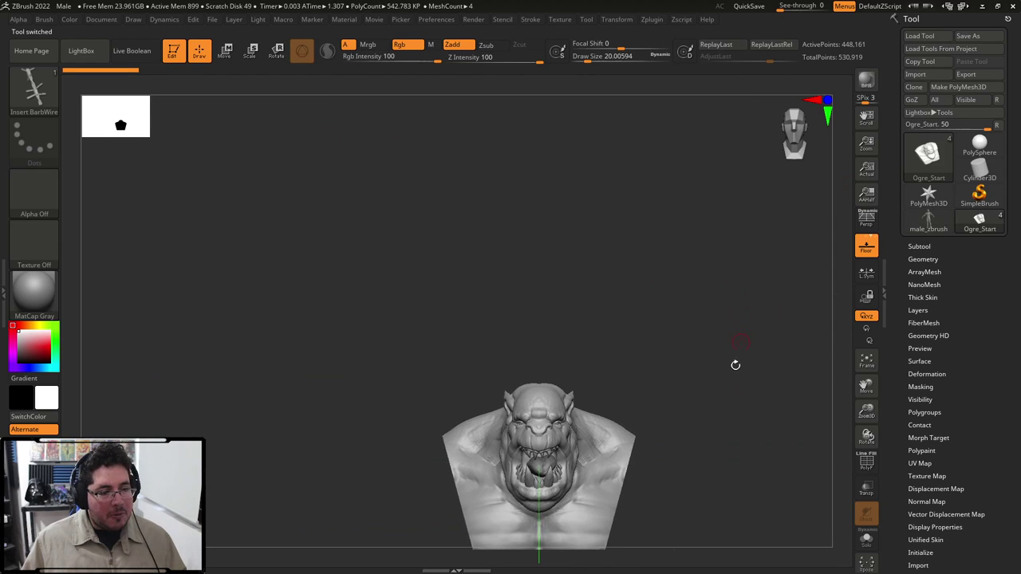
# Mask the ogre's head in side view with MaskLasso and invert the mask so that the neck and shoulders are protected.
pyautogui.moveTo(778, 420); pyautogui.dragTo(503, 404)
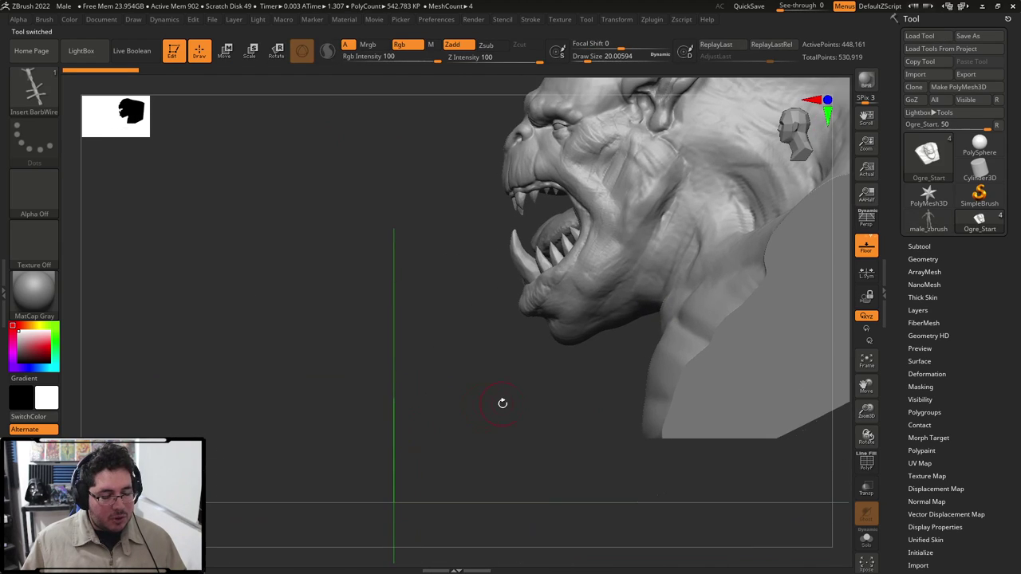
pyautogui.moveTo(435, 347); pyautogui.dragTo(621, 332)
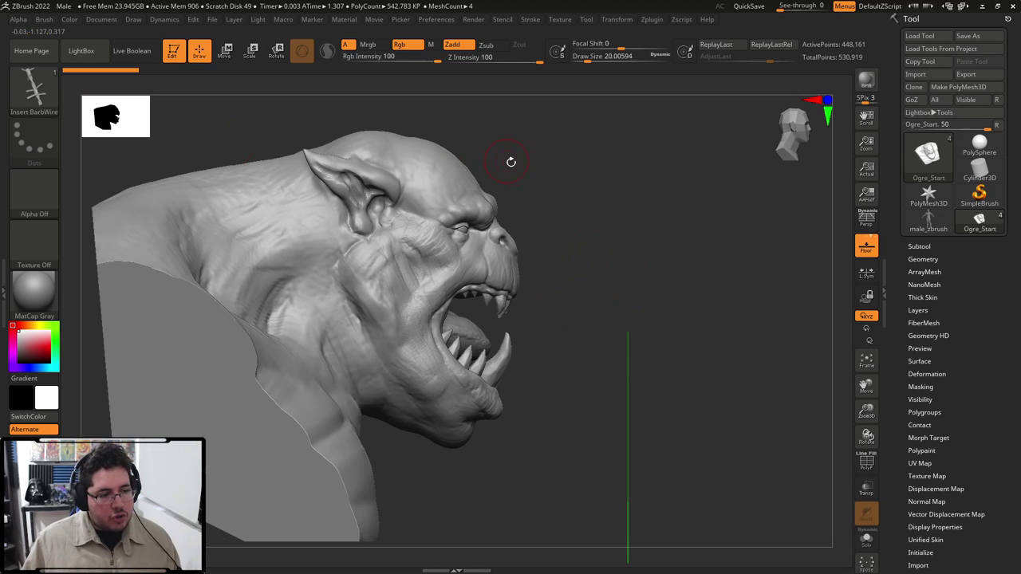
pyautogui.keyDown('alt'); pyautogui.moveTo(689, 183); pyautogui.dragTo(759, 211); pyautogui.keyUp('alt')
pyautogui.moveTo(655, 191); pyautogui.dragTo(326, 153)
pyautogui.moveTo(326, 152)
pyautogui.mouseDown()
pyautogui.moveTo(369, 182)
pyautogui.moveTo(566, 178)
pyautogui.moveTo(247, 114)
pyautogui.mouseUp()
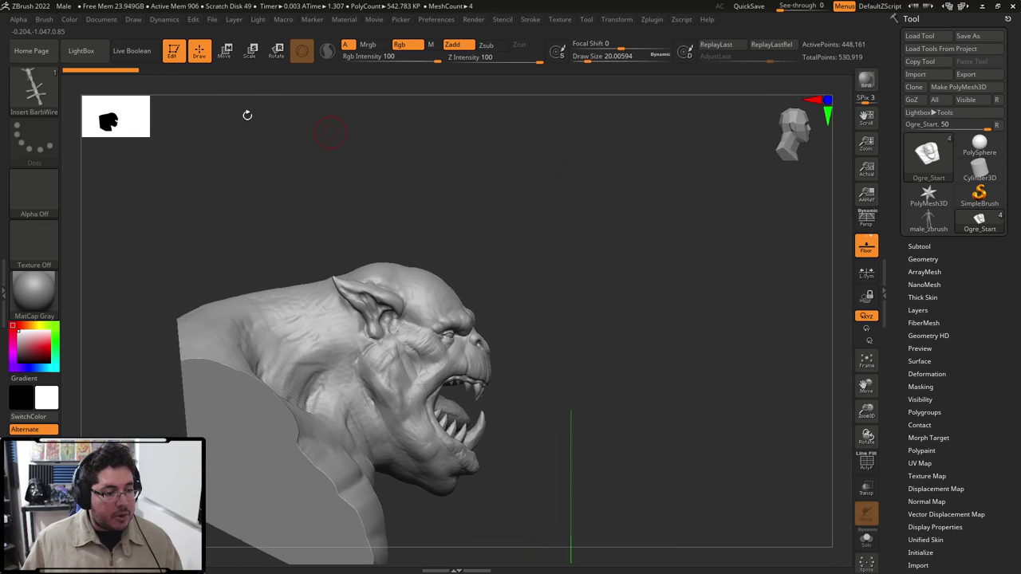
pyautogui.hotkey('ctrl', 'shift')
pyautogui.click(50, 99)
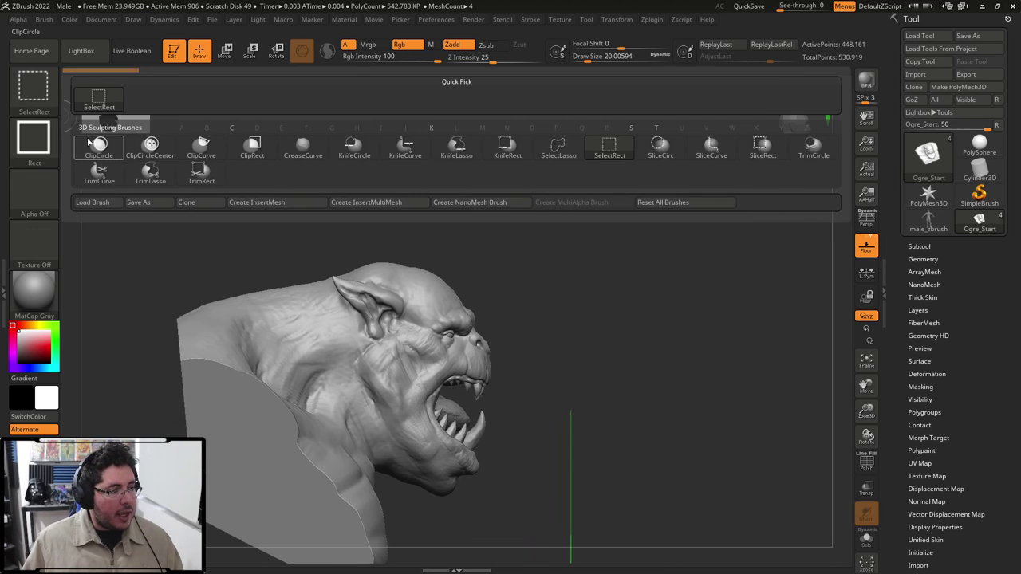
pyautogui.keyDown('ctrl'); pyautogui.click(42, 90); pyautogui.keyUp('ctrl')
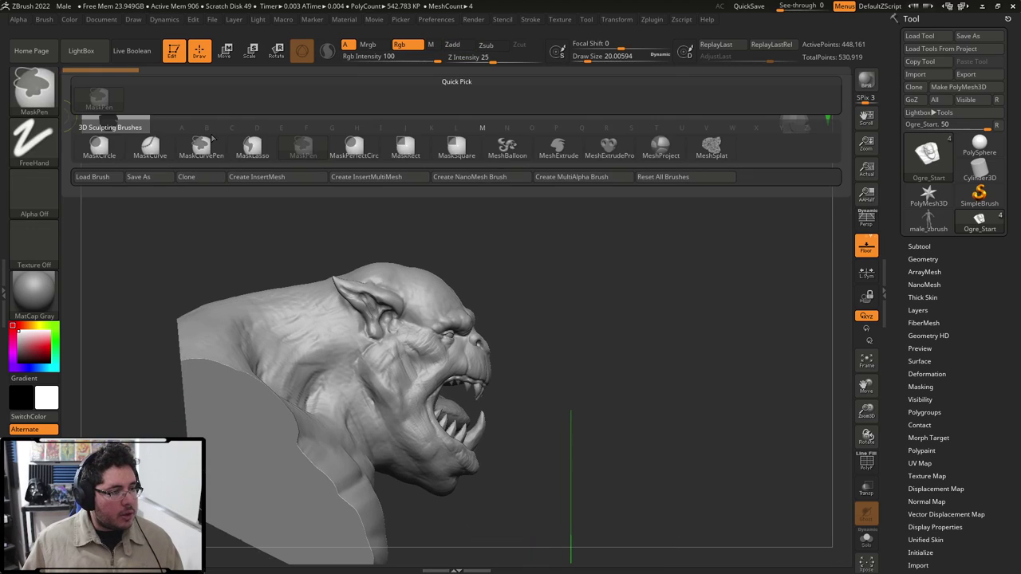
pyautogui.keyDown('ctrl'); pyautogui.click(252, 155); pyautogui.keyUp('ctrl')
pyautogui.moveTo(563, 212)
pyautogui.keyDown('ctrl'); pyautogui.mouseDown()
pyautogui.moveTo(476, 198)
pyautogui.moveTo(326, 338)
pyautogui.moveTo(449, 555)
pyautogui.moveTo(569, 399)
pyautogui.mouseUp(); pyautogui.keyUp('ctrl')
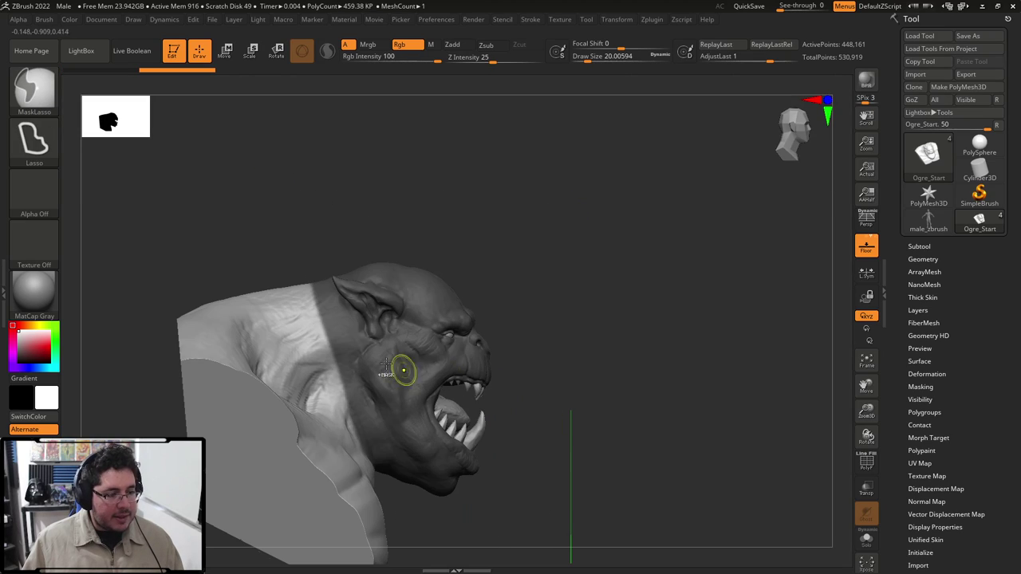
pyautogui.keyDown('ctrl'); pyautogui.click(567, 303); pyautogui.keyUp('ctrl')
# Activate the Rotate gizmo, place its pivot at the ogre's neck, tilt it to the neck's angle, and undo a test transform.
pyautogui.press('w')
pyautogui.press('r')
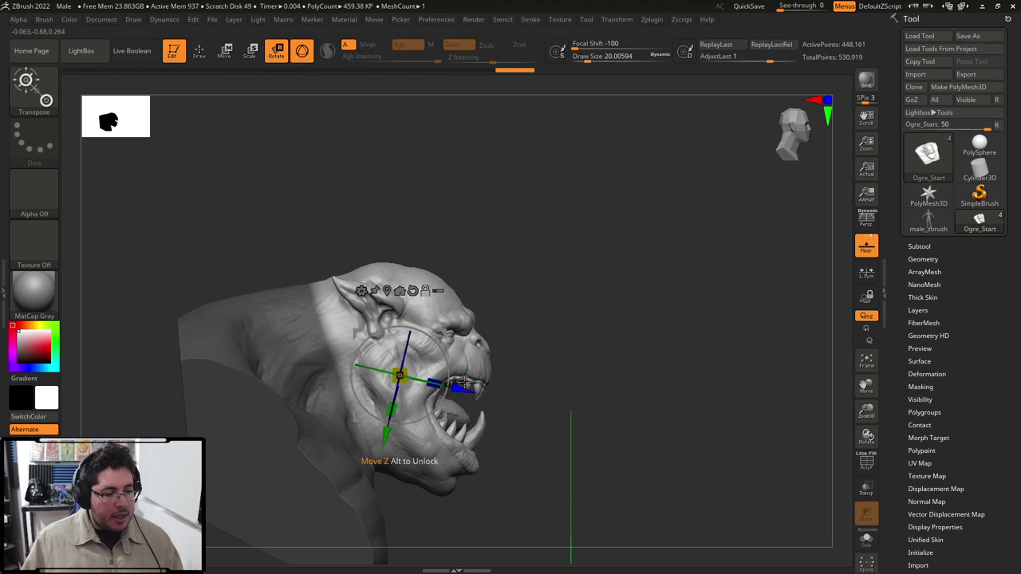
pyautogui.keyDown('alt'); pyautogui.moveTo(461, 389); pyautogui.dragTo(405, 376); pyautogui.keyUp('alt')
pyautogui.keyDown('alt'); pyautogui.moveTo(333, 430); pyautogui.dragTo(340, 446); pyautogui.keyUp('alt')
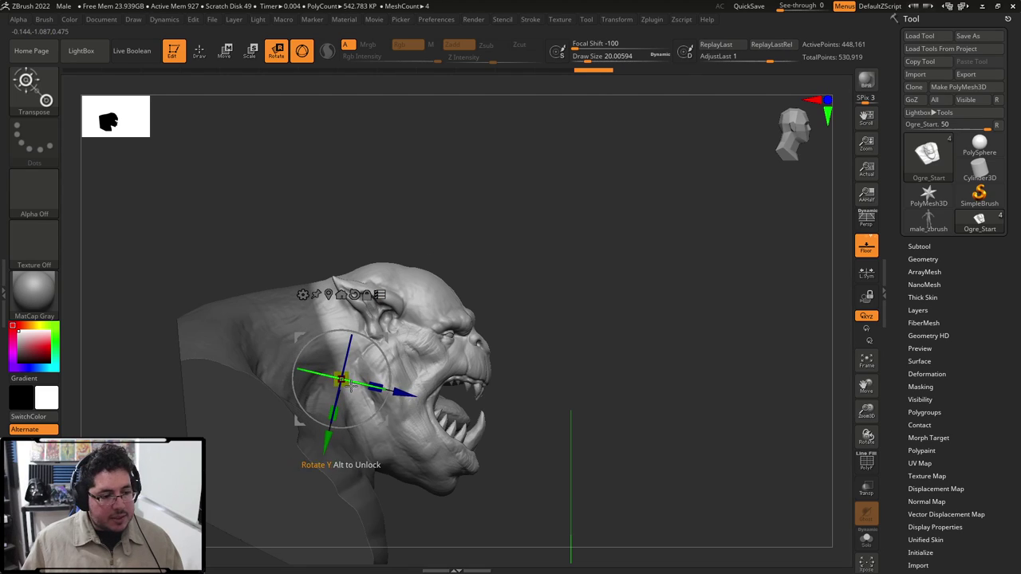
pyautogui.moveTo(342, 380); pyautogui.dragTo(344, 381)
pyautogui.hotkey('ctrl', 'z')
# Move the gizmo to the unmasked mesh center and try transforming the ogre's head in front view.
pyautogui.keyDown('shift'); pyautogui.moveTo(363, 382); pyautogui.dragTo(319, 351, button='right'); pyautogui.keyUp('shift')
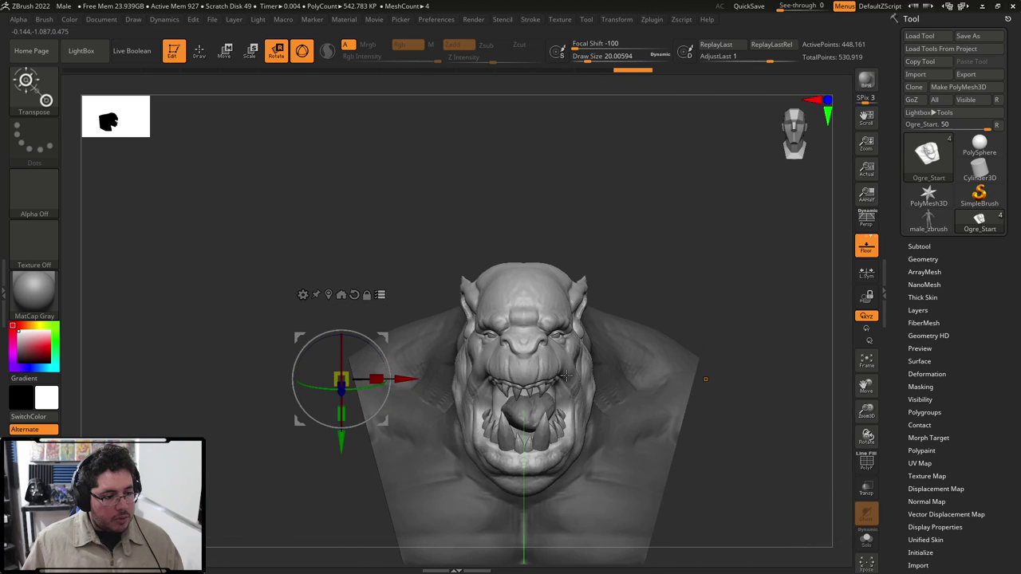
pyautogui.click(329, 294)
pyautogui.keyDown('shift'); pyautogui.moveTo(375, 269); pyautogui.dragTo(499, 263, button='right'); pyautogui.keyUp('shift')
pyautogui.moveTo(553, 389); pyautogui.dragTo(492, 367)
pyautogui.hotkey('ctrl', 'z')
pyautogui.keyDown('shift'); pyautogui.moveTo(670, 325); pyautogui.dragTo(636, 325); pyautogui.keyUp('shift')
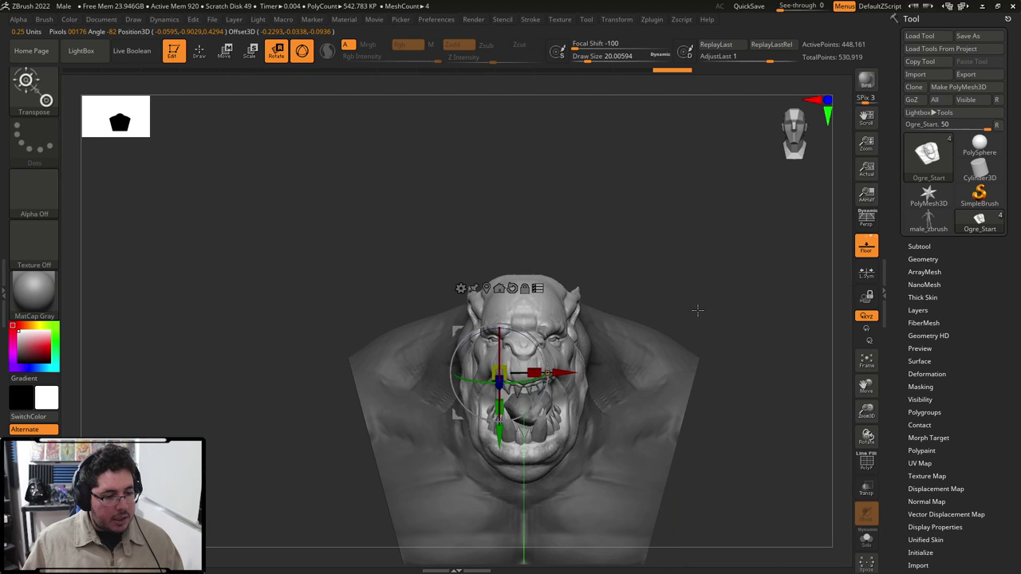
pyautogui.hotkey('ctrl', 'z')
# Try scaling the unmasked ogre head with the gizmo by about 1.12.
pyautogui.moveTo(674, 295); pyautogui.dragTo(609, 304)
pyautogui.moveTo(499, 373); pyautogui.dragTo(520, 373)
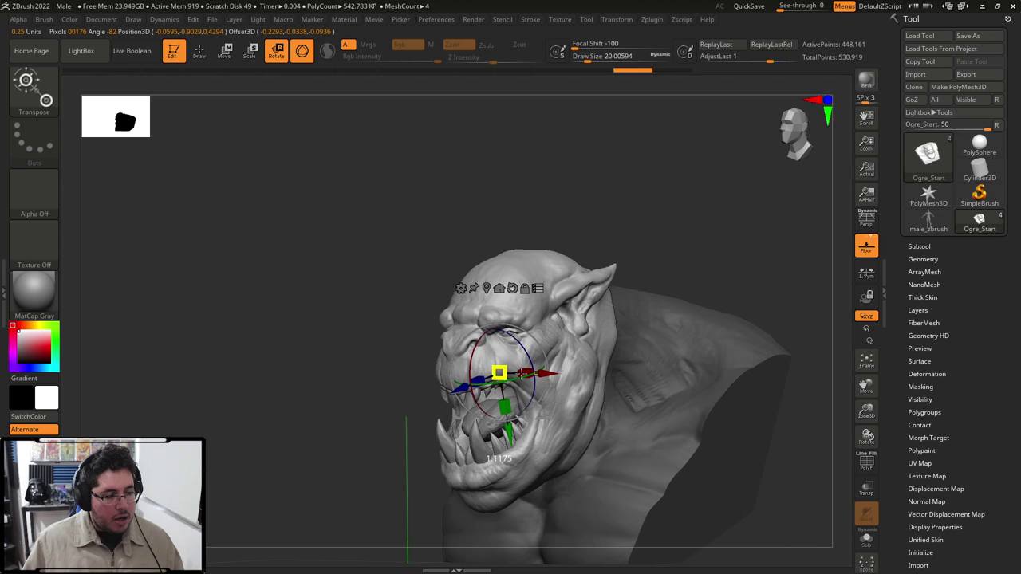
pyautogui.keyDown('shift'); pyautogui.moveTo(347, 322); pyautogui.dragTo(372, 319); pyautogui.keyUp('shift')
pyautogui.hotkey('ctrl', 'z')
pyautogui.moveTo(643, 261); pyautogui.dragTo(711, 308)
pyautogui.hotkey('ctrl', 'z')
pyautogui.hotkey('ctrl', 'shift', 'z')
pyautogui.moveTo(500, 373); pyautogui.dragTo(518, 370)
# Try inverting and redrawing the ogre's mask, and undo the recent head and mask changes.
pyautogui.keyDown('ctrl'); pyautogui.click(663, 319); pyautogui.keyUp('ctrl')
pyautogui.moveTo(663, 319); pyautogui.dragTo(674, 327)
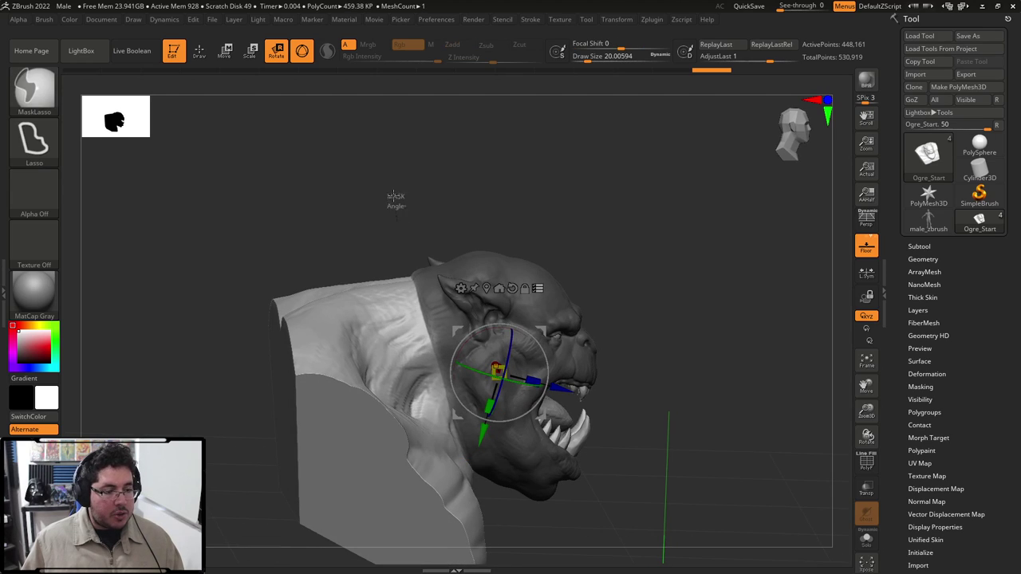
pyautogui.keyDown('ctrl'); pyautogui.moveTo(394, 197); pyautogui.dragTo(447, 211); pyautogui.keyUp('ctrl')
pyautogui.hotkey('ctrl', 'z')
pyautogui.hotkey('ctrl', 'z')
pyautogui.hotkey('ctrl', 'z')
pyautogui.moveTo(669, 331); pyautogui.dragTo(365, 239)
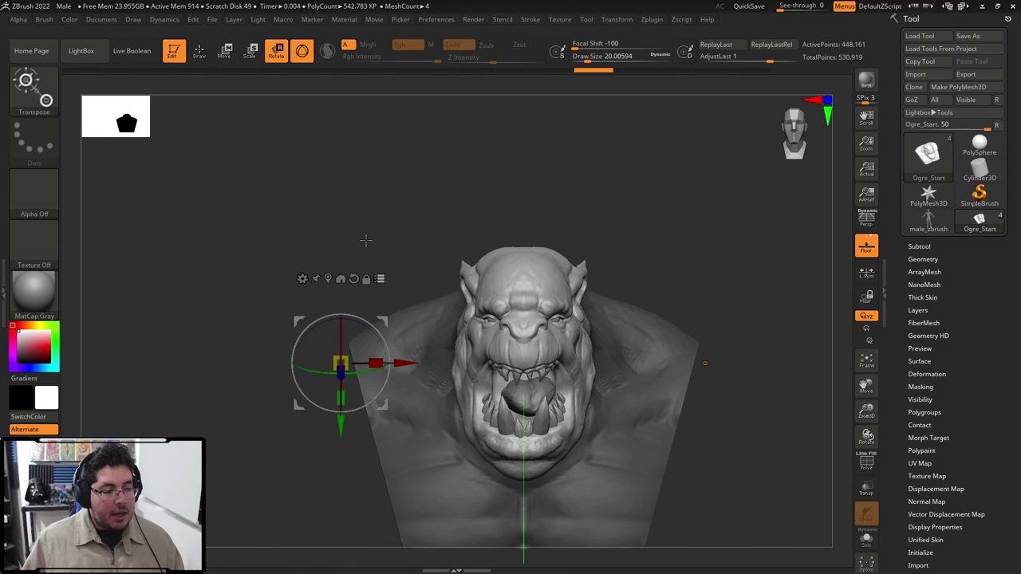
# Reset the gizmo's orientation, send it to its home position, and shift its pivot along Z onto the ogre's head.
pyautogui.keyDown('alt'); pyautogui.click(353, 278); pyautogui.keyUp('alt')
pyautogui.keyDown('alt'); pyautogui.click(341, 279); pyautogui.keyUp('alt')
pyautogui.keyDown('alt'); pyautogui.moveTo(594, 209); pyautogui.dragTo(657, 149); pyautogui.keyUp('alt')
pyautogui.keyDown('alt'); pyautogui.moveTo(610, 470); pyautogui.dragTo(574, 157); pyautogui.keyUp('alt')
pyautogui.keyDown('alt'); pyautogui.moveTo(487, 338); pyautogui.dragTo(486, 178); pyautogui.keyUp('alt')
pyautogui.keyDown('alt'); pyautogui.moveTo(634, 164); pyautogui.dragTo(694, 310); pyautogui.keyUp('alt')
pyautogui.keyDown('alt'); pyautogui.moveTo(663, 232); pyautogui.dragTo(659, 272); pyautogui.keyUp('alt')
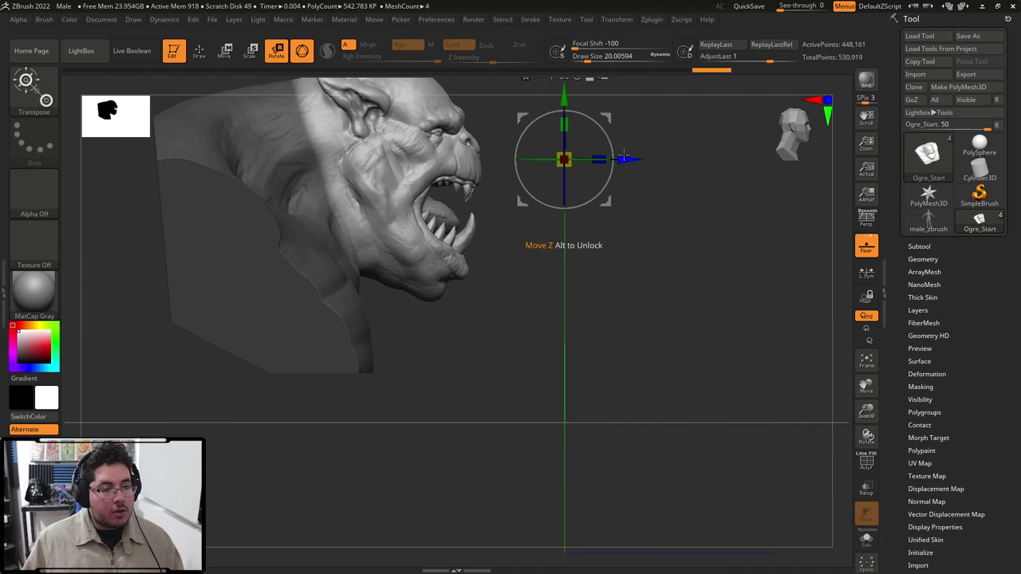
pyautogui.keyDown('alt'); pyautogui.moveTo(618, 160); pyautogui.dragTo(461, 159); pyautogui.keyUp('alt')
pyautogui.keyDown('alt'); pyautogui.moveTo(577, 177); pyautogui.dragTo(631, 274); pyautogui.keyUp('alt')
# Invert and clear the ogre's mask, and undo a test scaling of the whole bust.
pyautogui.keyDown('ctrl'); pyautogui.click(637, 282); pyautogui.keyUp('ctrl')
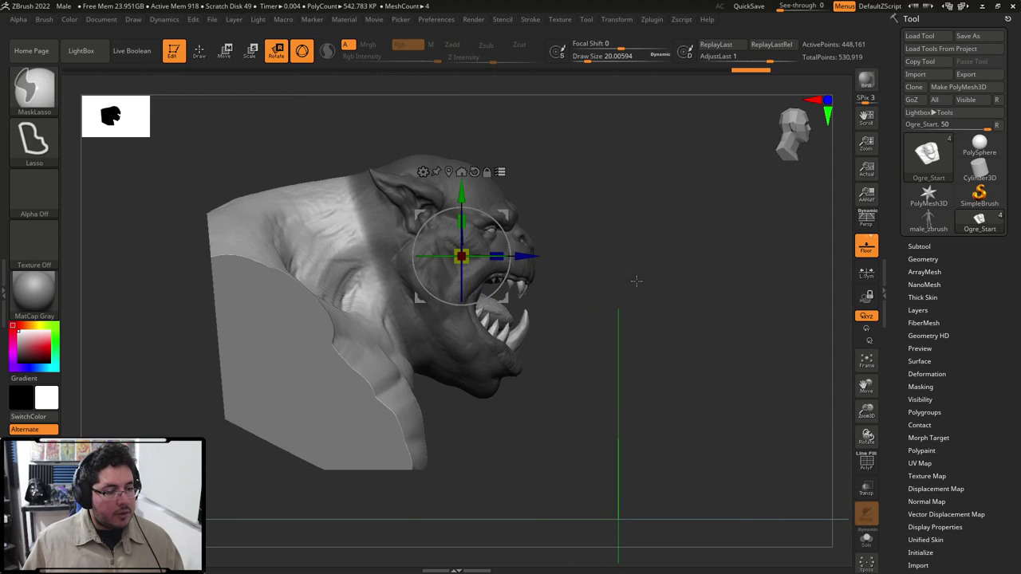
pyautogui.keyDown('ctrl'); pyautogui.moveTo(643, 209); pyautogui.dragTo(699, 275); pyautogui.keyUp('ctrl')
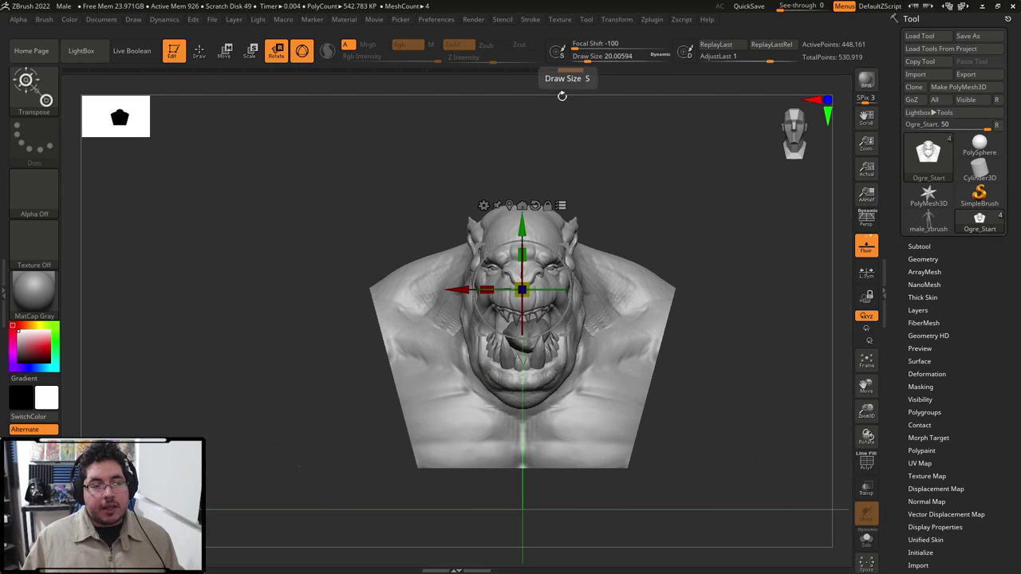
pyautogui.moveTo(527, 293)
pyautogui.mouseDown()
pyautogui.moveTo(557, 288)
pyautogui.moveTo(525, 294)
pyautogui.mouseUp()
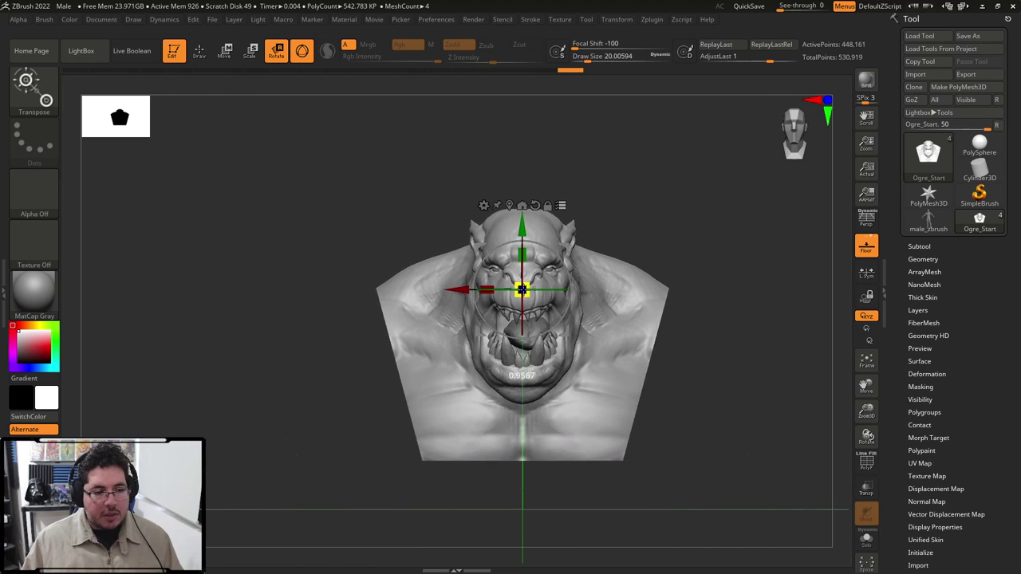
pyautogui.hotkey('ctrl', 'z')
# Try a focal shift of 100 for the gizmo and change it to 17.
pyautogui.moveTo(580, 48); pyautogui.dragTo(632, 49)
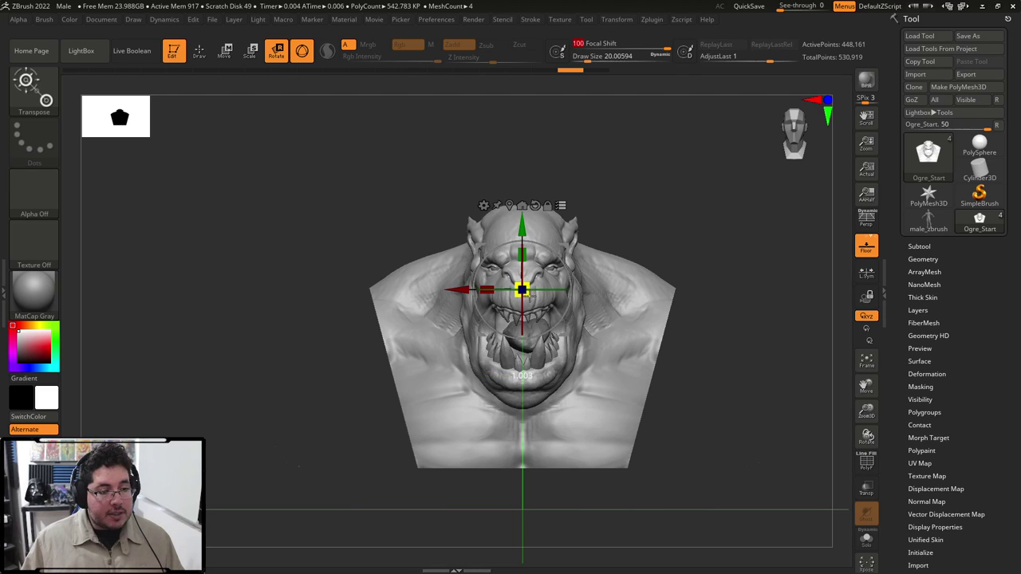
pyautogui.moveTo(677, 208); pyautogui.dragTo(581, 231)
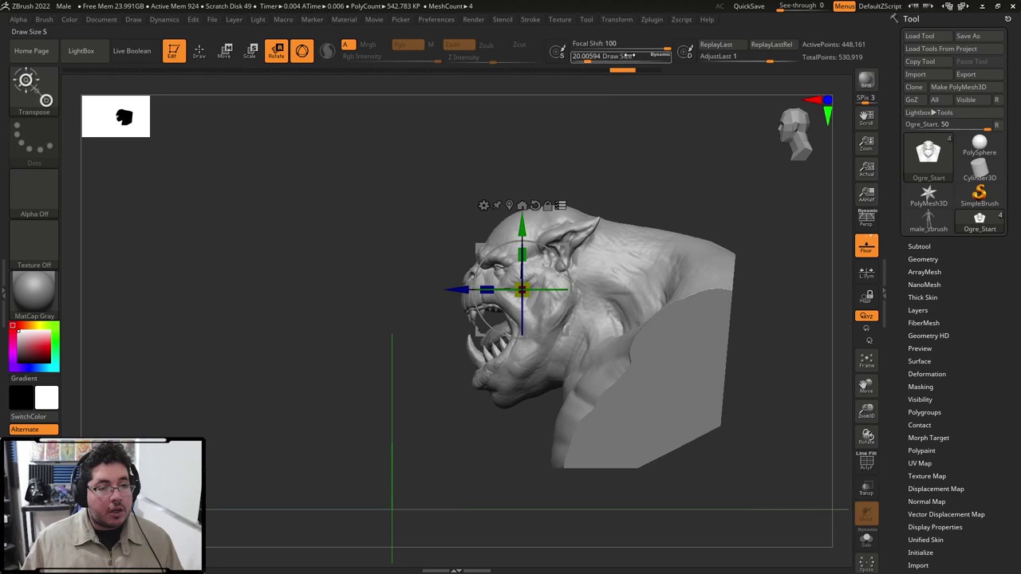
pyautogui.click(630, 46)
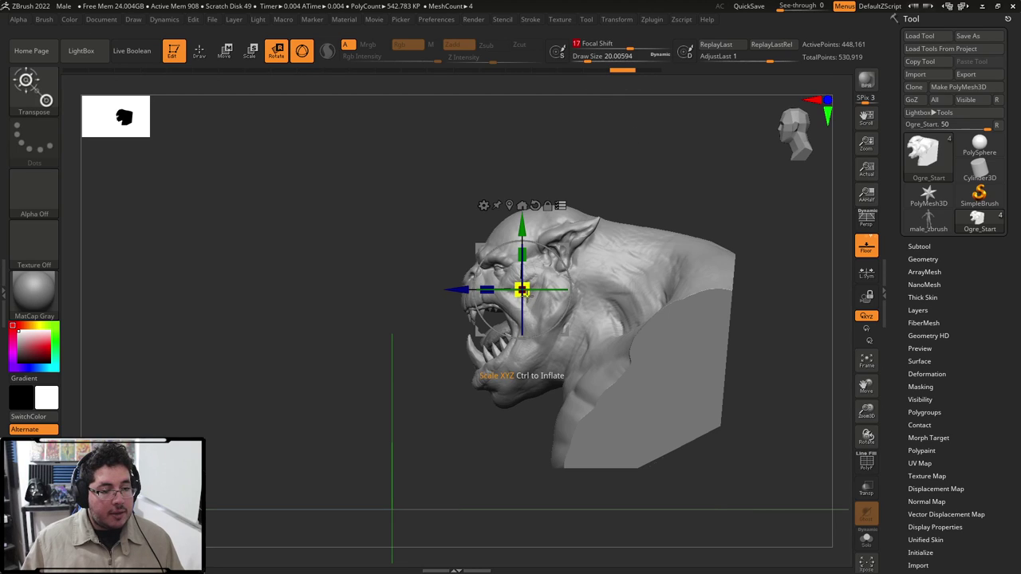
# Try scaling the ogre uniformly with the gizmo at a focal shift of 17, and undo the scaling.
pyautogui.moveTo(524, 290); pyautogui.dragTo(530, 286)
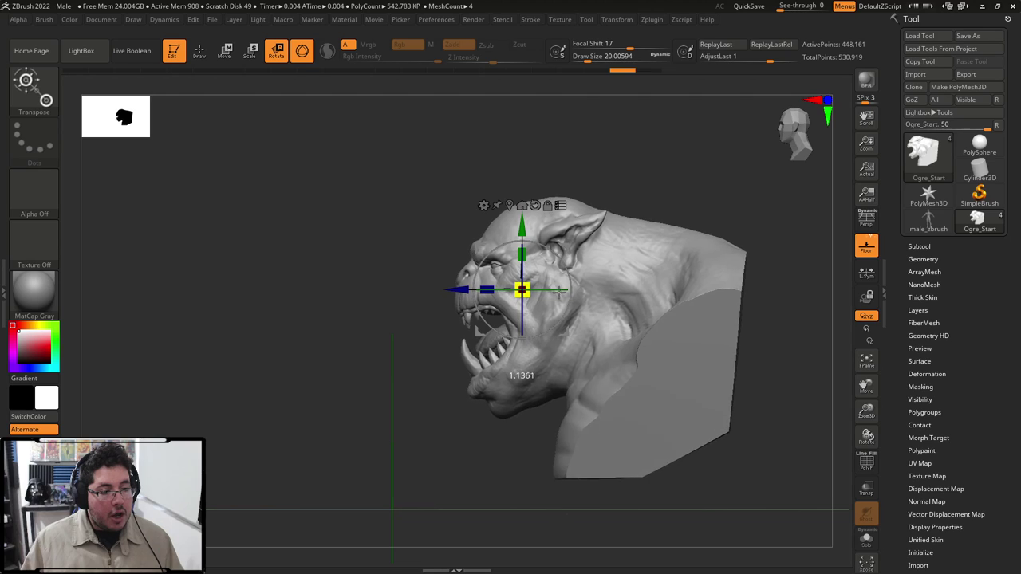
pyautogui.moveTo(638, 191); pyautogui.dragTo(718, 198)
pyautogui.moveTo(523, 290); pyautogui.dragTo(547, 289)
pyautogui.hotkey('ctrl', 'z')
# Raise the gizmo's focal shift to 73, test uniform scaling on the ogre's head, and undo it.
pyautogui.click(640, 45)
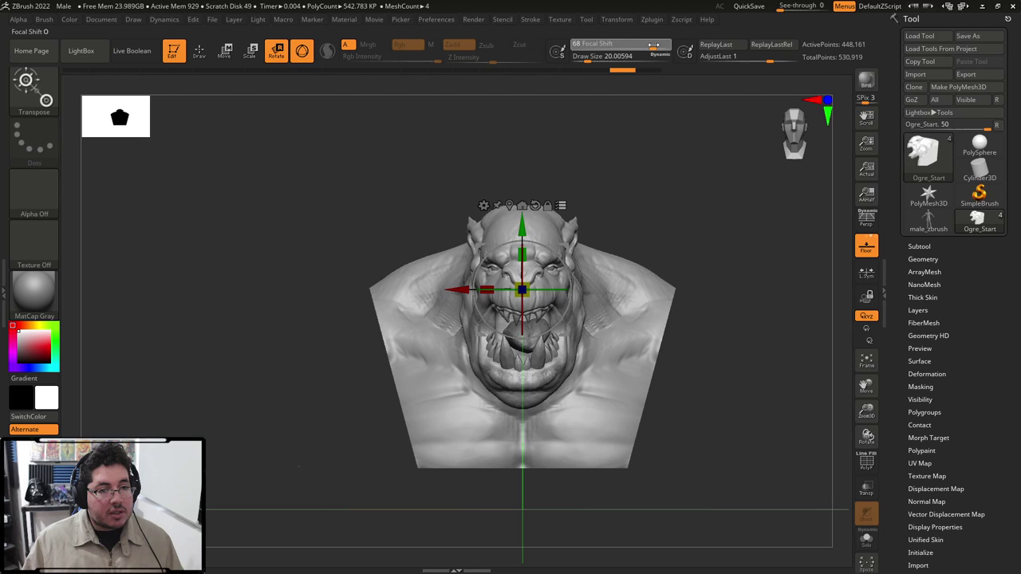
pyautogui.moveTo(653, 46); pyautogui.dragTo(656, 46)
pyautogui.moveTo(699, 189); pyautogui.dragTo(620, 194)
pyautogui.moveTo(523, 291); pyautogui.dragTo(547, 292)
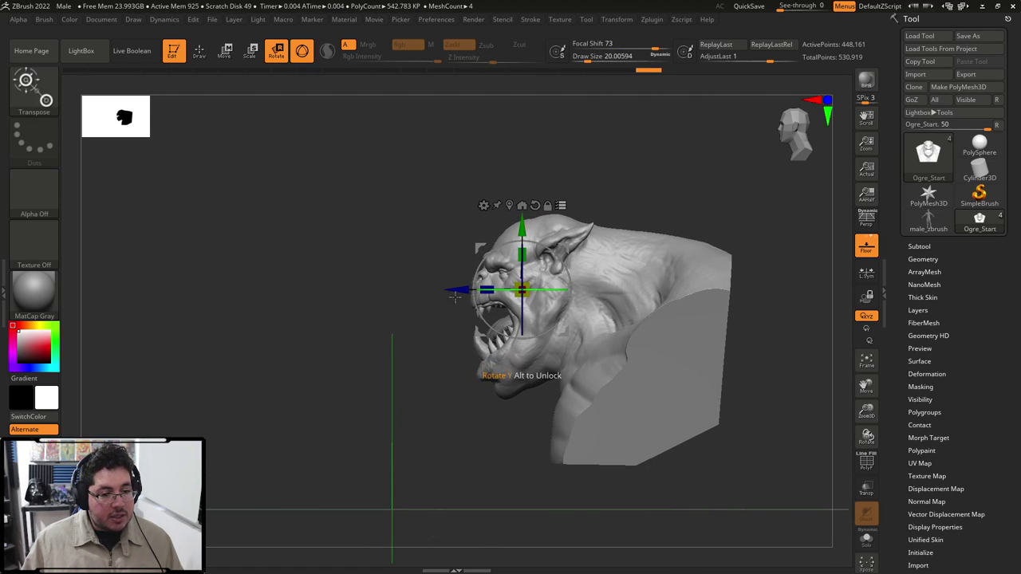
pyautogui.keyDown('shift'); pyautogui.moveTo(424, 319); pyautogui.dragTo(603, 293); pyautogui.keyUp('shift')
pyautogui.moveTo(604, 293); pyautogui.dragTo(524, 304, button='right')
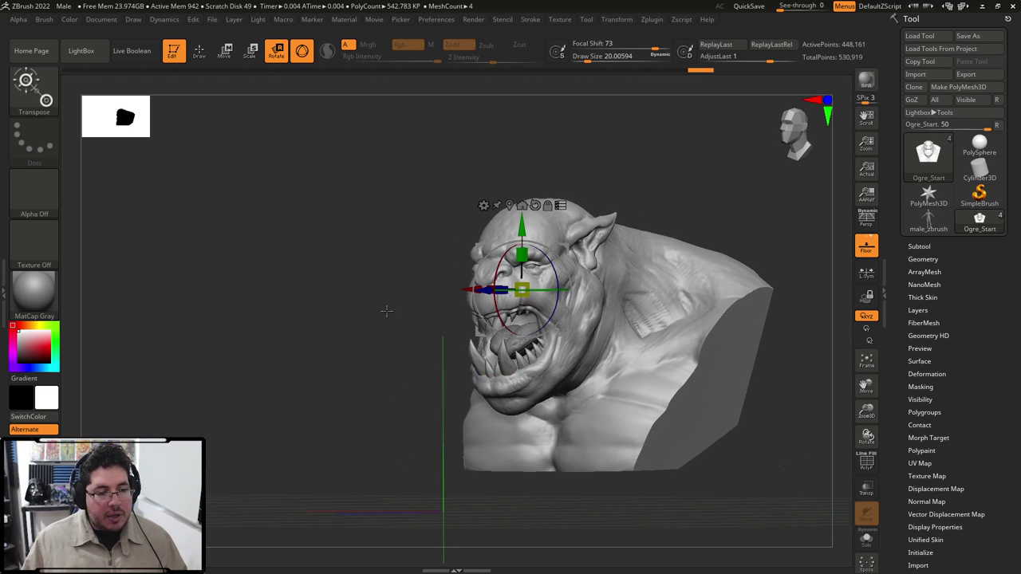
pyautogui.moveTo(387, 308)
pyautogui.mouseDown()
pyautogui.moveTo(645, 236)
pyautogui.moveTo(664, 217)
pyautogui.moveTo(532, 291)
pyautogui.moveTo(700, 292)
pyautogui.moveTo(596, 289)
pyautogui.moveTo(647, 281)
pyautogui.mouseUp()
pyautogui.hotkey('ctrl', 'z')
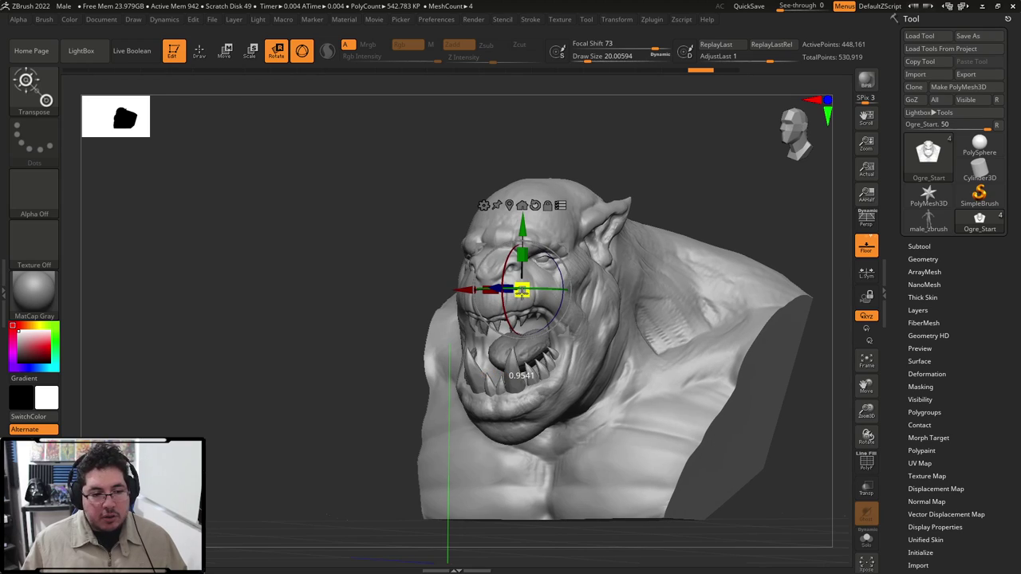
# Lower the gizmo's focal shift to -41, try inflating the ogre, and undo the inflation.
pyautogui.moveTo(652, 50); pyautogui.dragTo(615, 48)
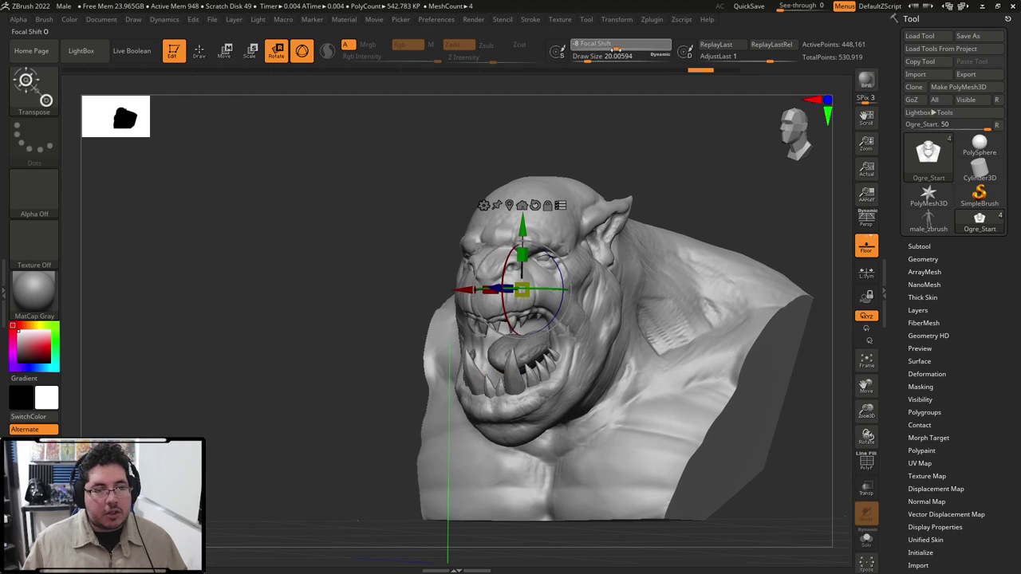
pyautogui.moveTo(524, 293)
pyautogui.keyDown('ctrl'); pyautogui.mouseDown()
pyautogui.moveTo(532, 259)
pyautogui.moveTo(524, 290)
pyautogui.mouseUp(); pyautogui.keyUp('ctrl')
pyautogui.hotkey('ctrl', 'z')
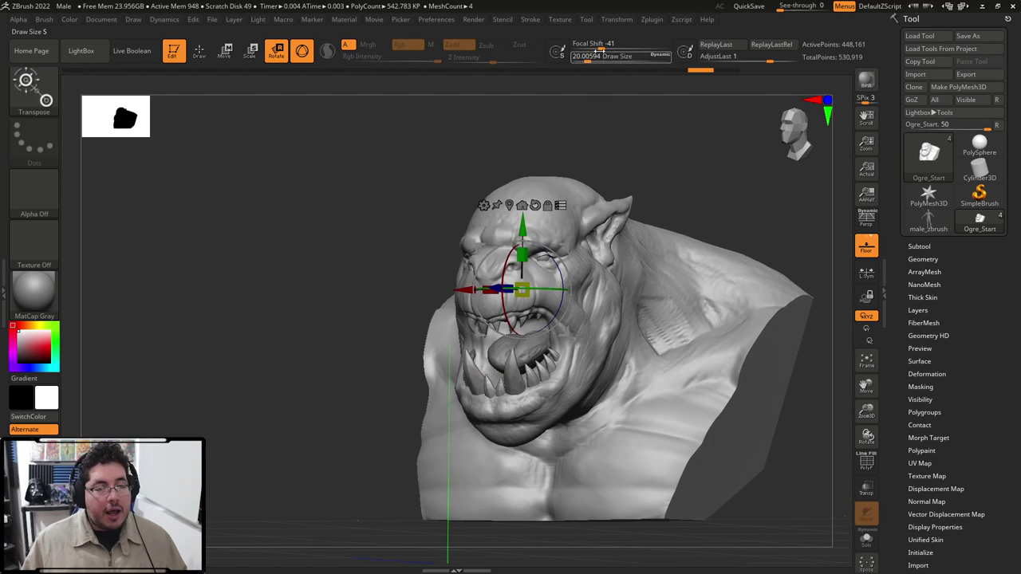
# Change the focal shift to 31, try shrinking the ogre uniformly with the gizmo, and undo it.
pyautogui.moveTo(601, 49); pyautogui.dragTo(636, 48)
pyautogui.keyDown('shift'); pyautogui.moveTo(632, 164); pyautogui.dragTo(636, 168); pyautogui.keyUp('shift')
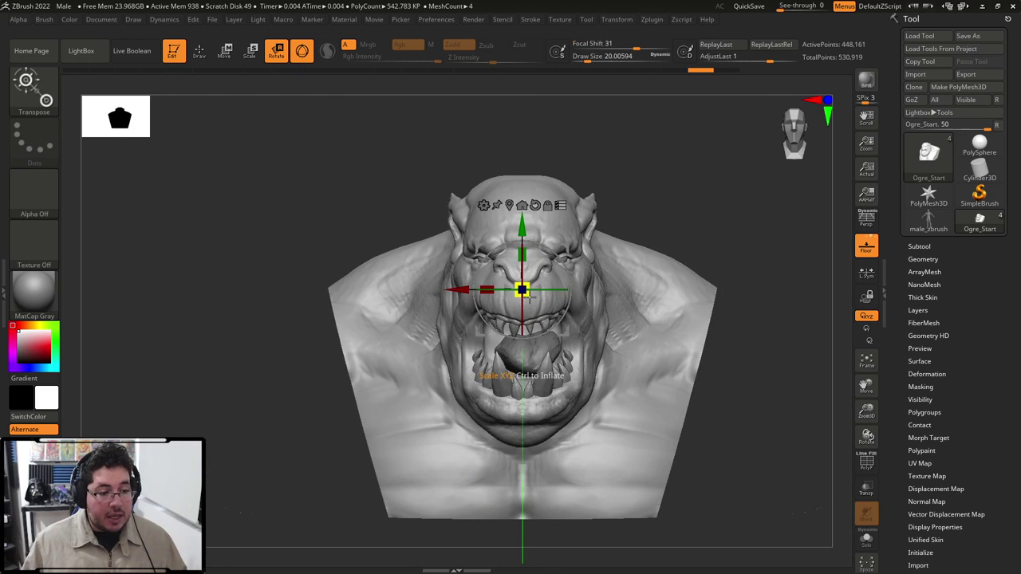
pyautogui.moveTo(522, 291); pyautogui.dragTo(494, 292)
pyautogui.hotkey('ctrl', 'z')
# Set the gizmo's focal shift to 78 and scale the ogre up uniformly around the pivot in its head.
pyautogui.moveTo(636, 49); pyautogui.dragTo(656, 48)
pyautogui.moveTo(523, 291); pyautogui.dragTo(546, 292)
pyautogui.keyDown('shift'); pyautogui.moveTo(654, 200); pyautogui.dragTo(619, 195); pyautogui.keyUp('shift')
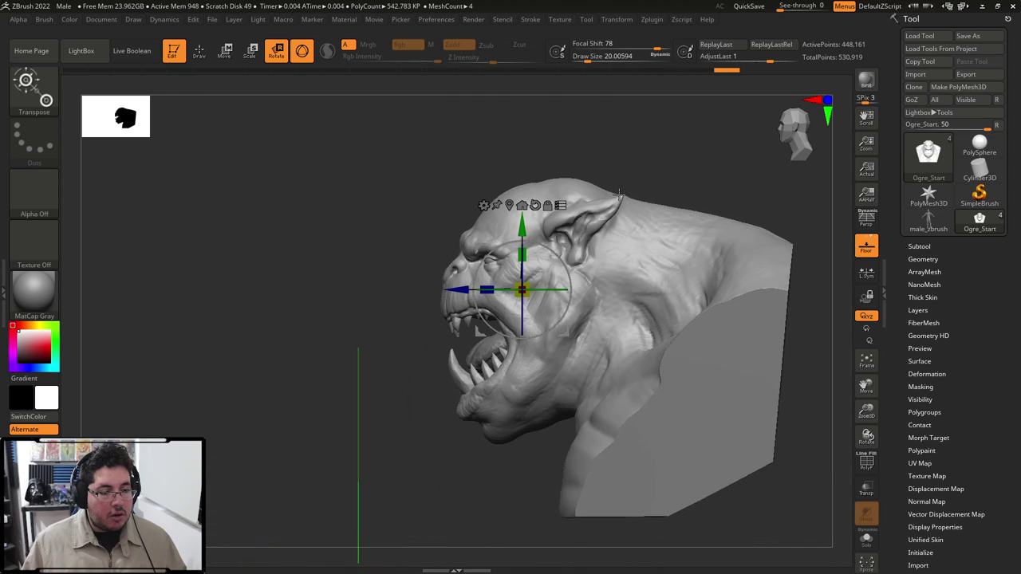
# Switch from the gizmo back to Draw mode and look over the ogre bust from several angles.
pyautogui.press('q')
pyautogui.moveTo(342, 225); pyautogui.dragTo(408, 232)
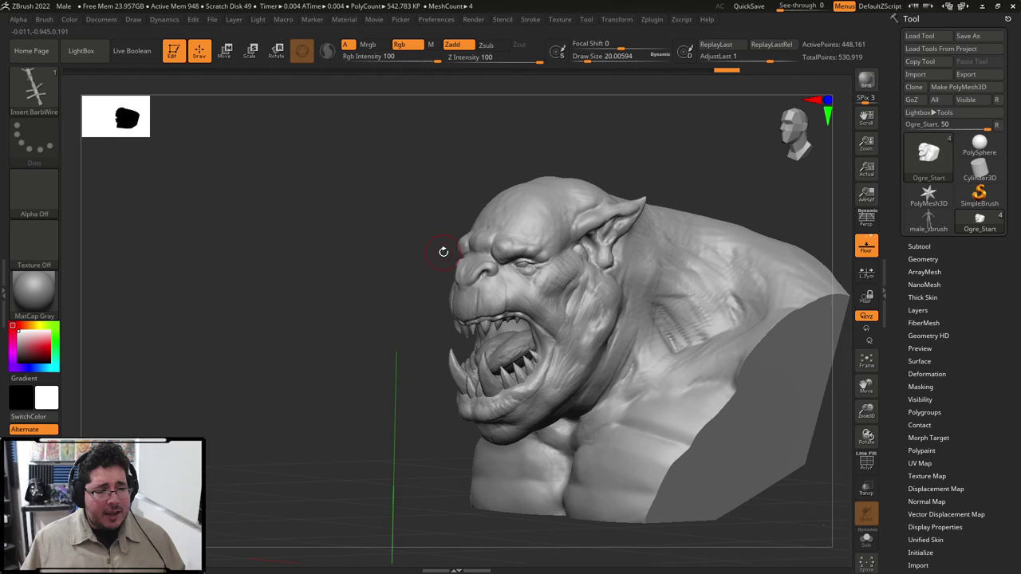
pyautogui.moveTo(443, 252); pyautogui.dragTo(554, 179)
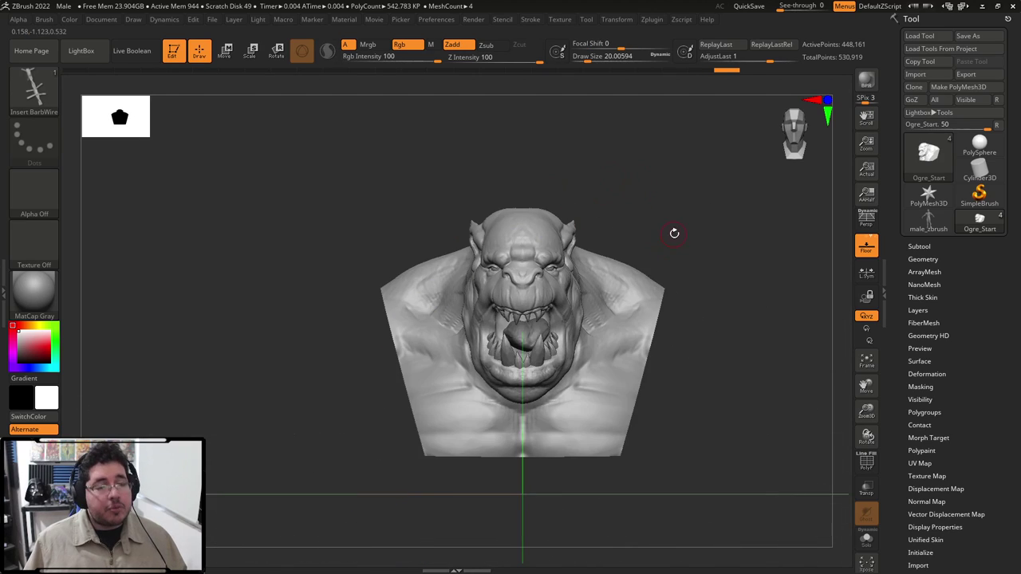
pyautogui.moveTo(674, 233); pyautogui.dragTo(711, 260)
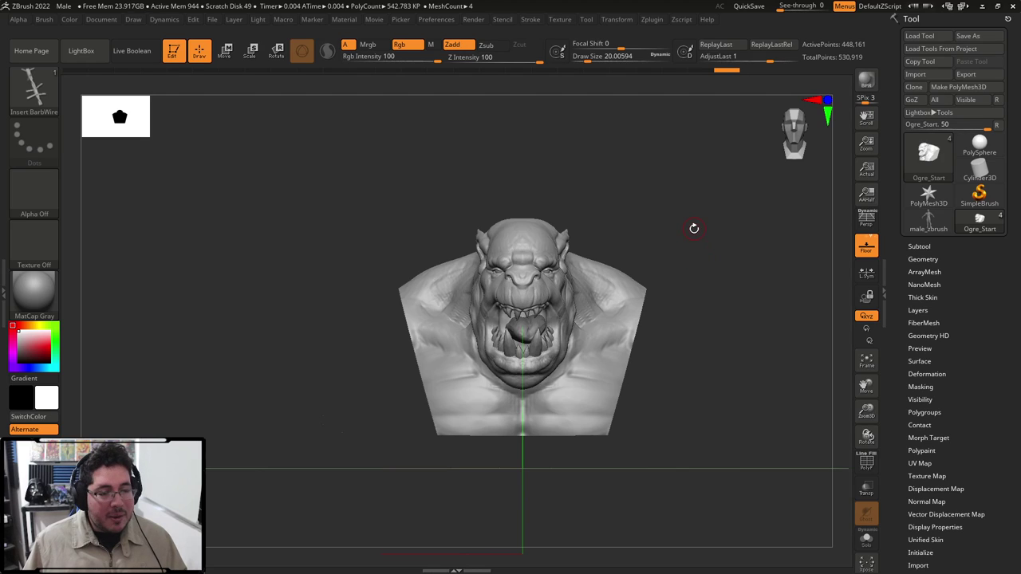
pyautogui.moveTo(759, 268); pyautogui.dragTo(733, 185)
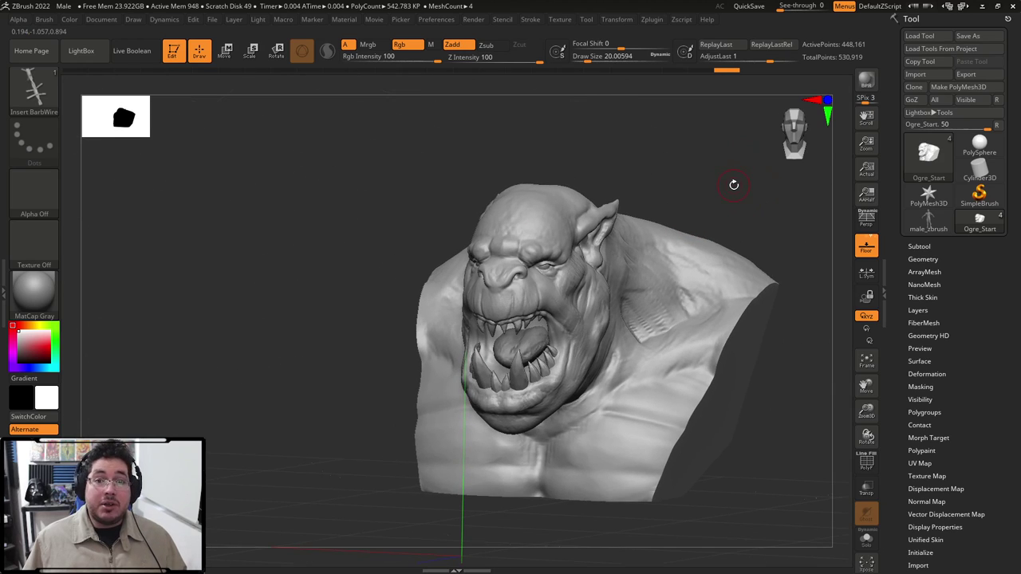